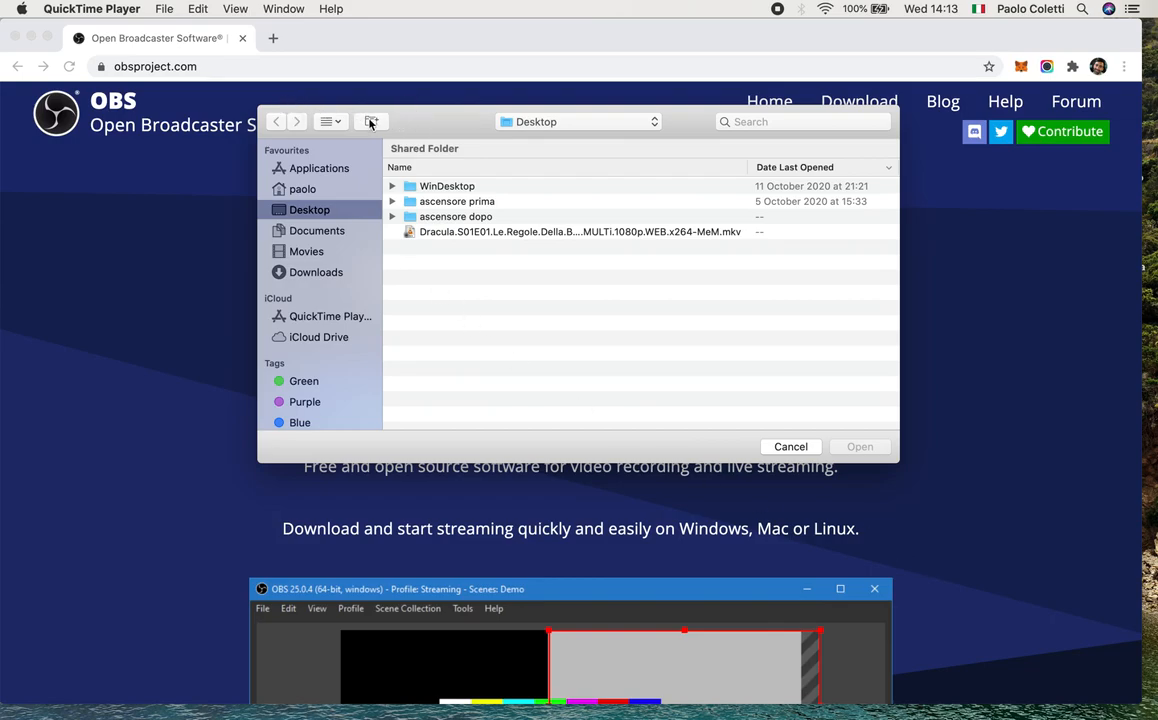
Download the macOS 10.13+ build of OBS Studio, keep the file obs-mac-26.0.2.dmg and open it
{"action": "left_click", "coordinate": [805, 447]}
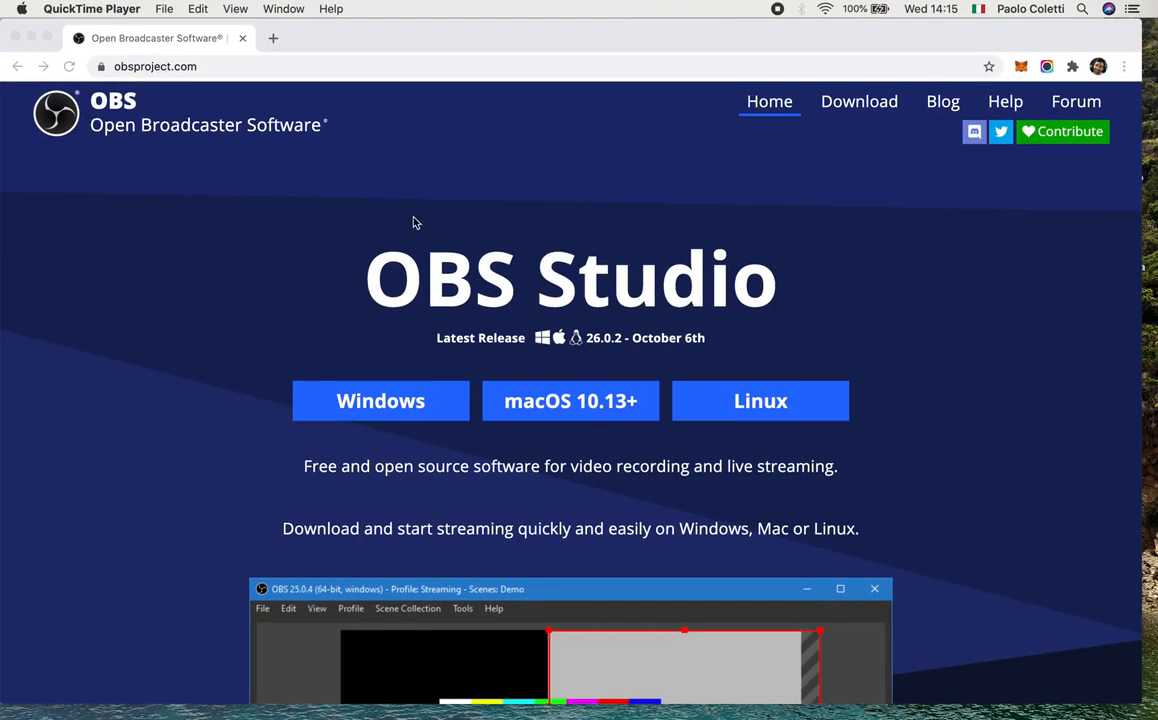
{"action": "left_click", "coordinate": [502, 364]}
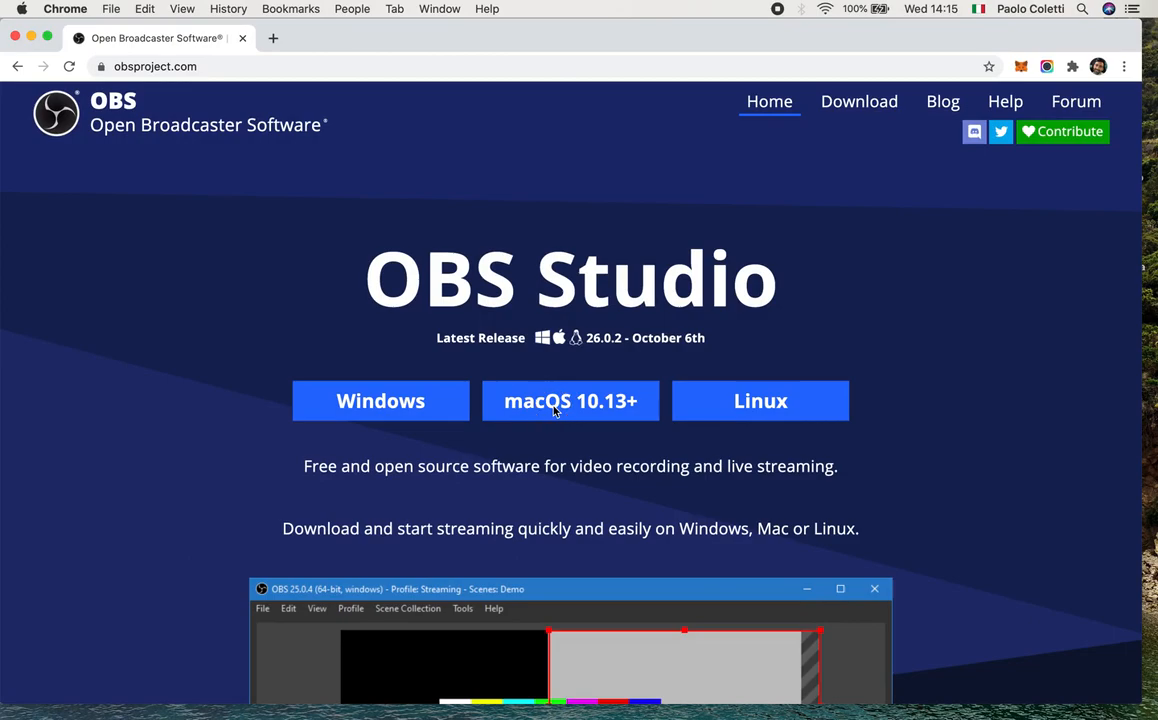
{"action": "left_click", "coordinate": [605, 408]}
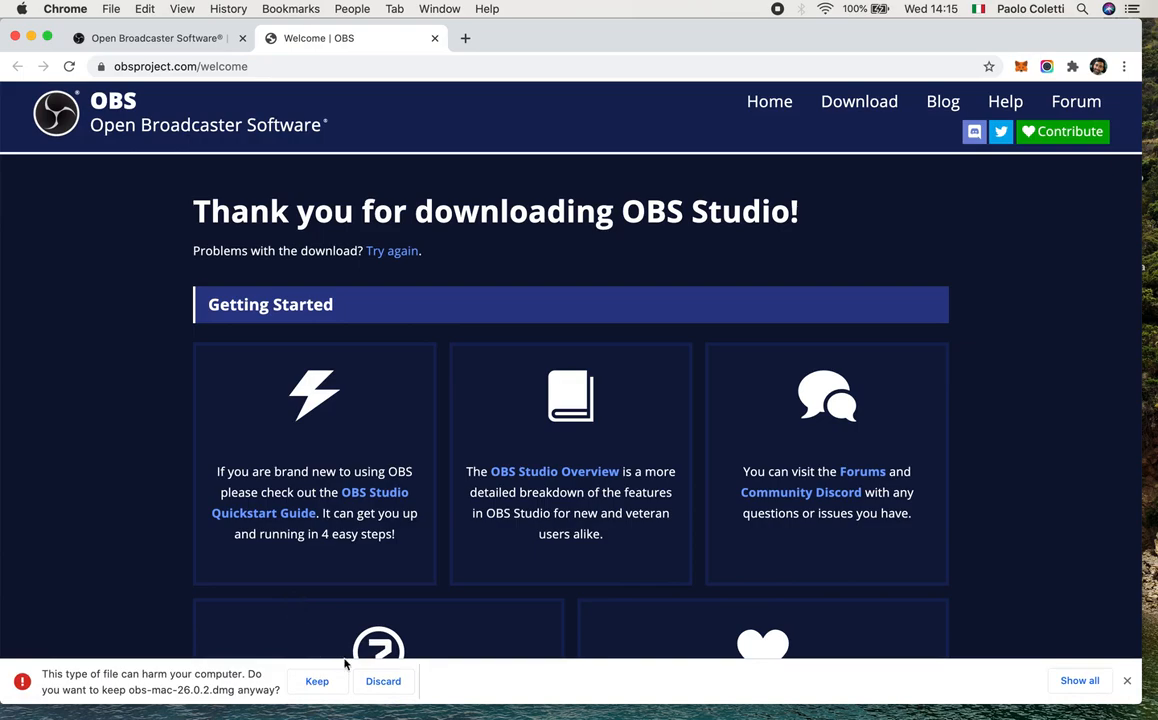
{"action": "left_click", "coordinate": [317, 681]}
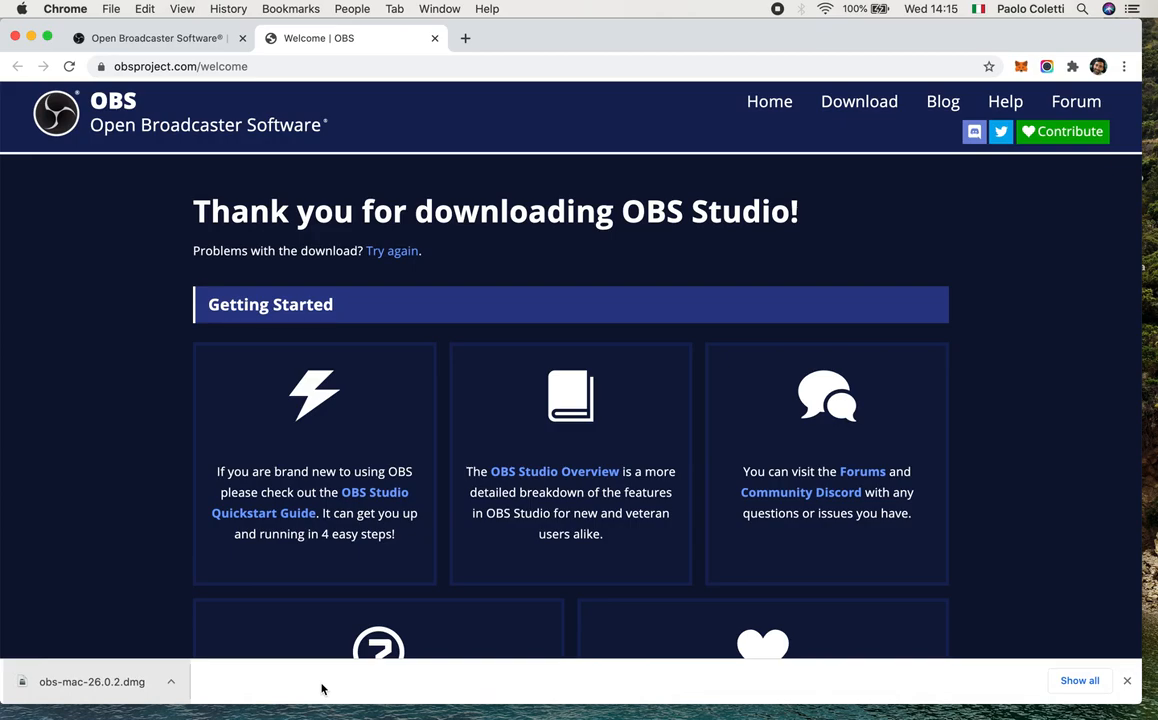
{"action": "left_click", "coordinate": [171, 681]}
{"action": "left_click", "coordinate": [225, 642]}
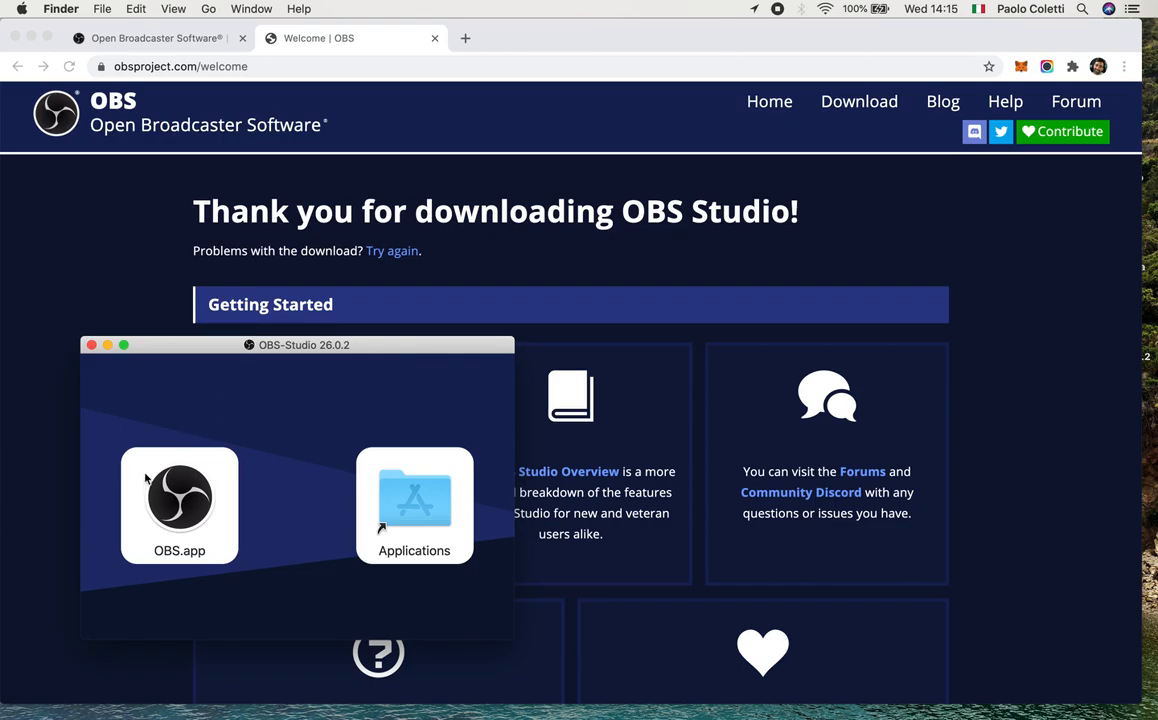
Install OBS.app by copying it into the Applications folder, and quit Google Chrome
{"action": "left_click_drag", "start_coordinate": [170, 470], "coordinate": [431, 526]}
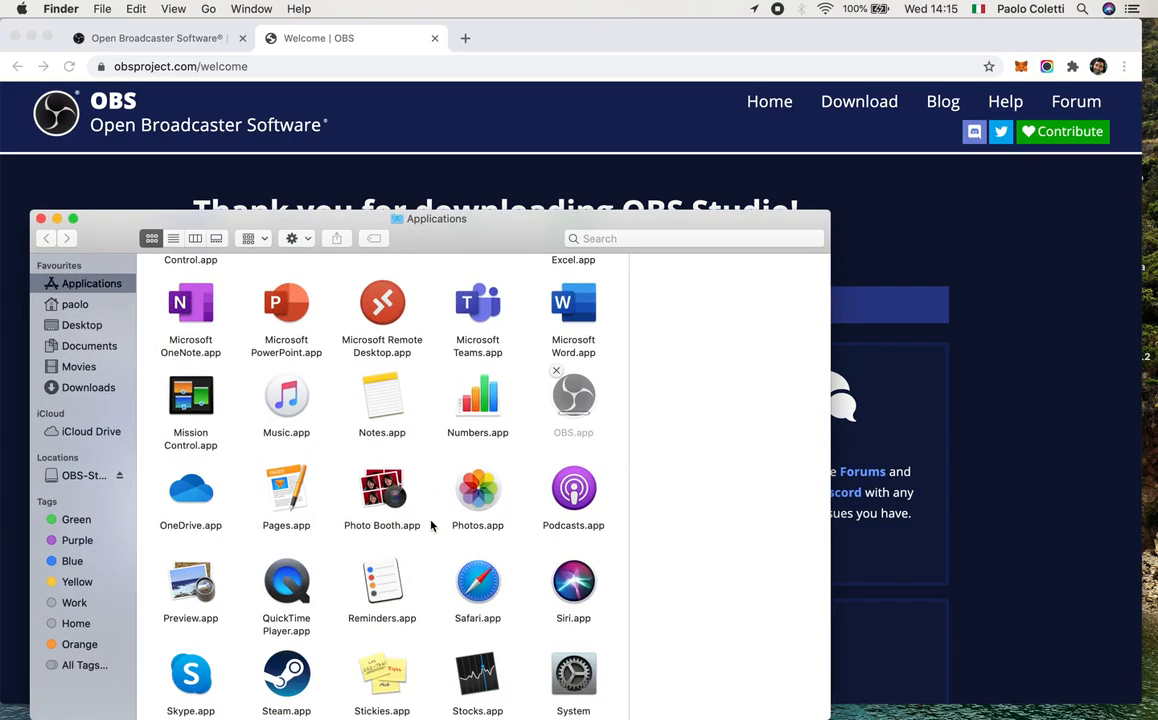
{"action": "left_click", "coordinate": [575, 400]}
{"action": "left_click", "coordinate": [502, 65]}
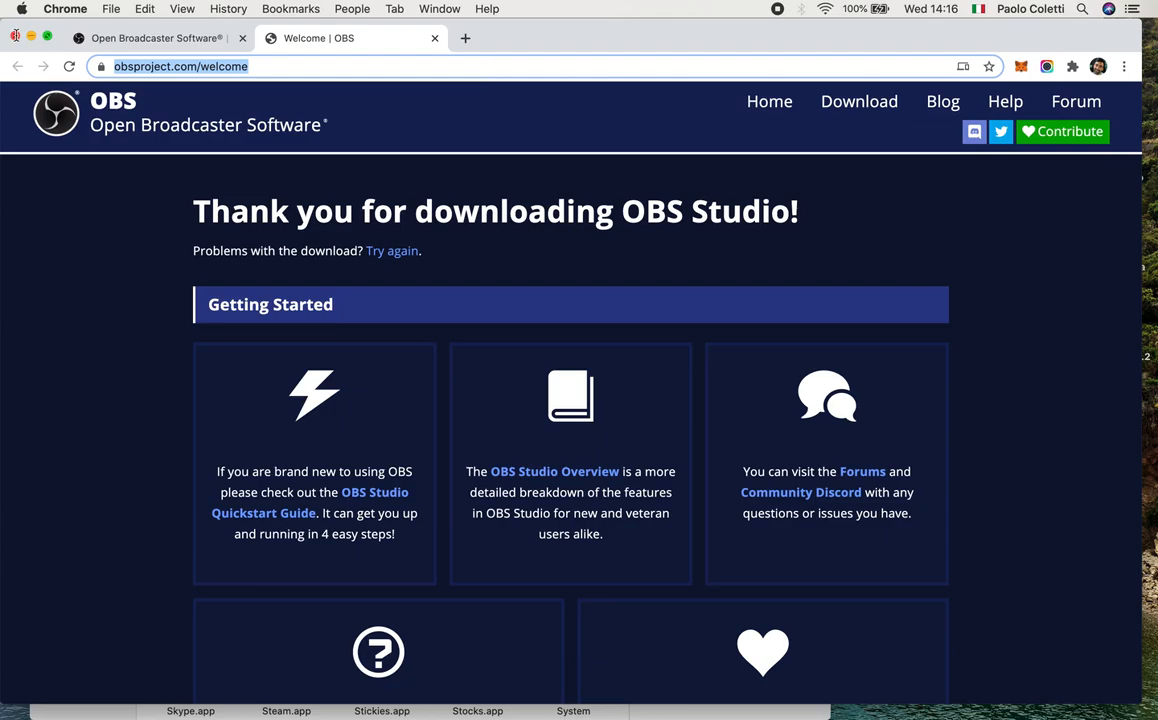
{"action": "left_click", "coordinate": [56, 12]}
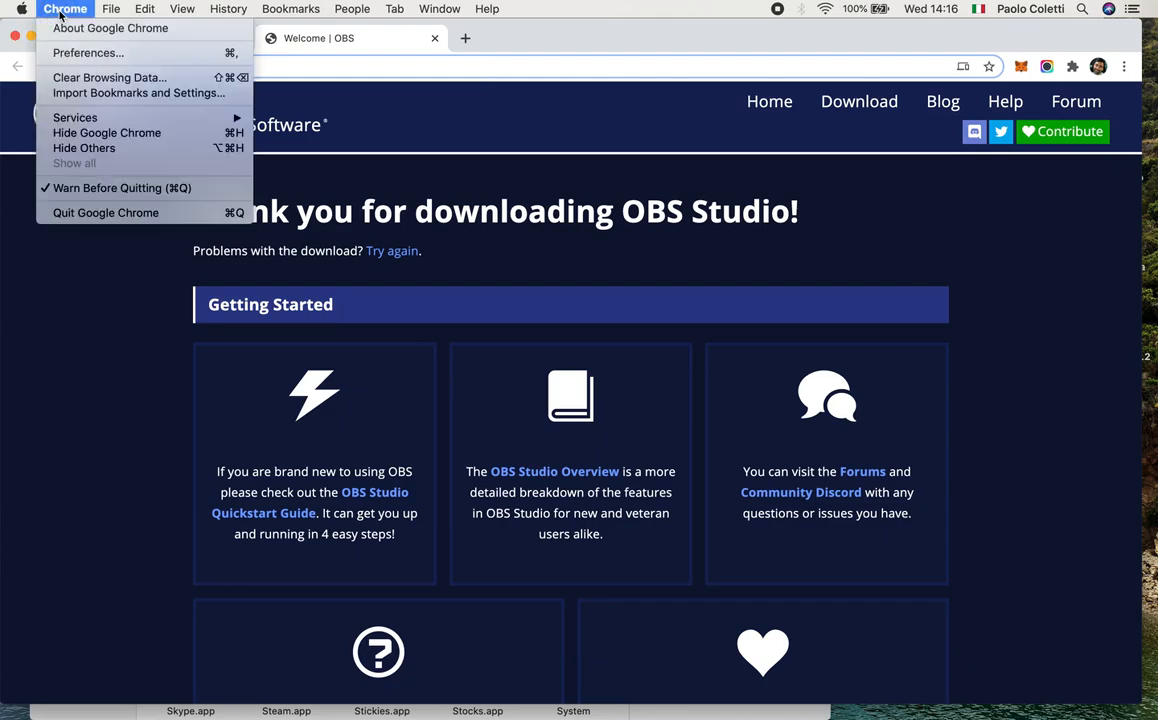
{"action": "left_click", "coordinate": [90, 214]}
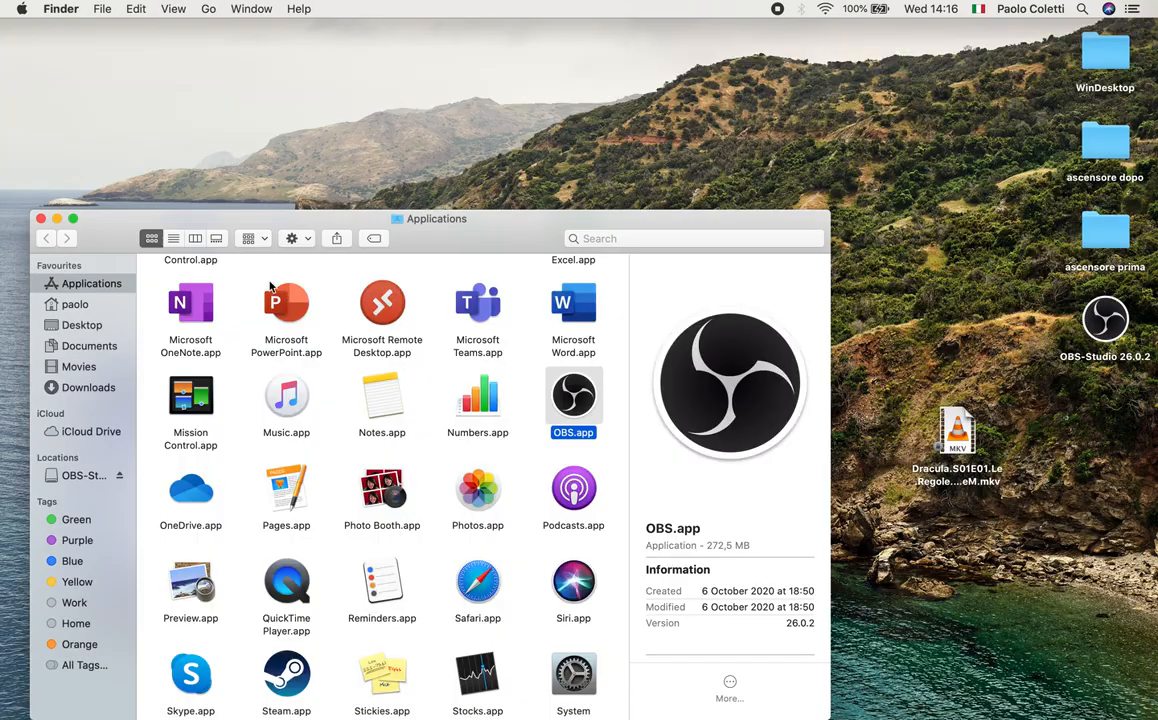
Launch OBS from the Applications folder, allow its notifications and expand its window to full screen
{"action": "double_click", "coordinate": [587, 408]}
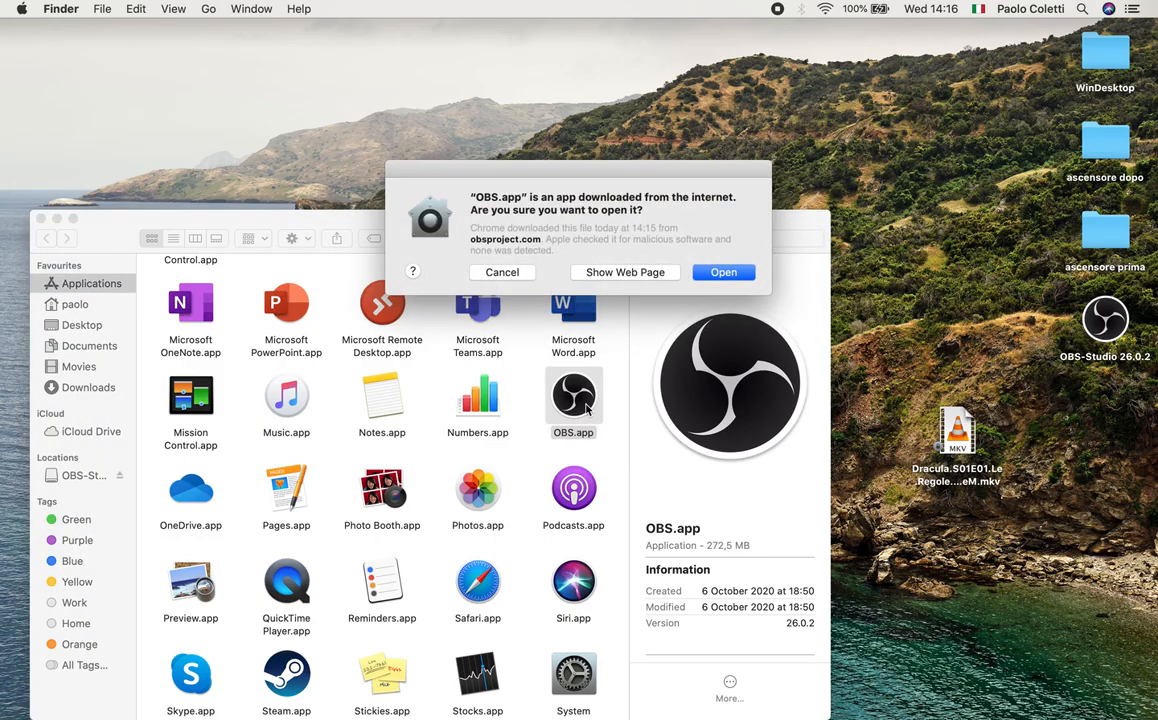
{"action": "left_click", "coordinate": [738, 272]}
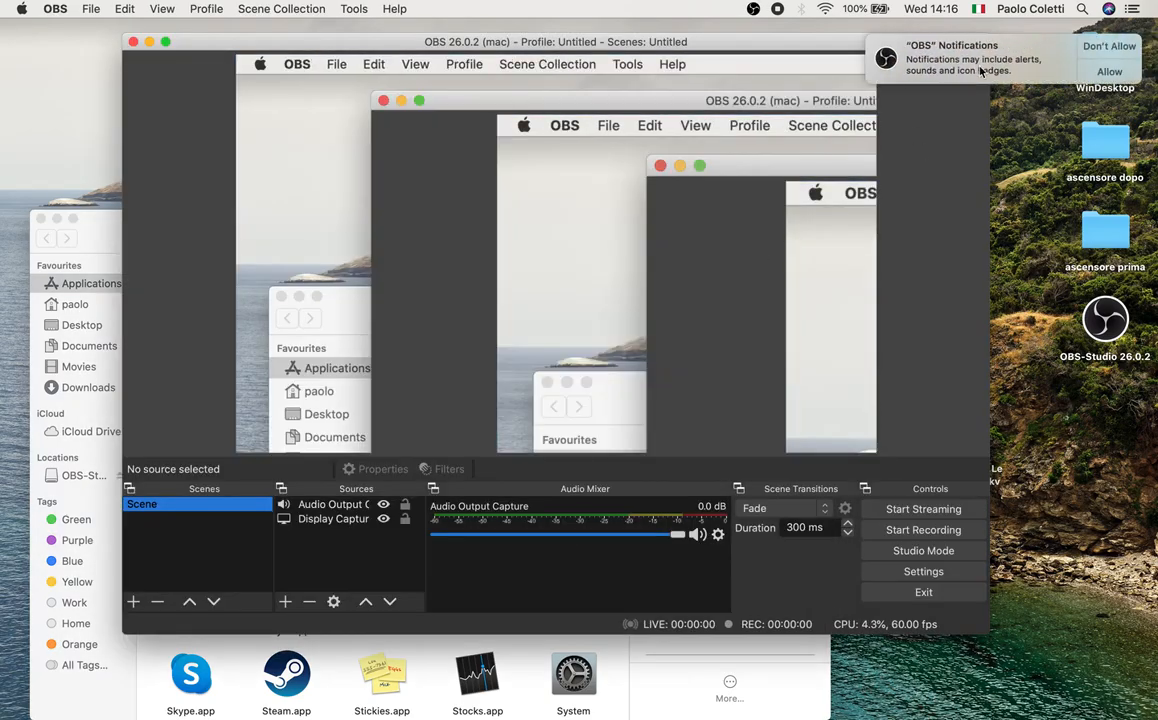
{"action": "left_click", "coordinate": [1108, 72]}
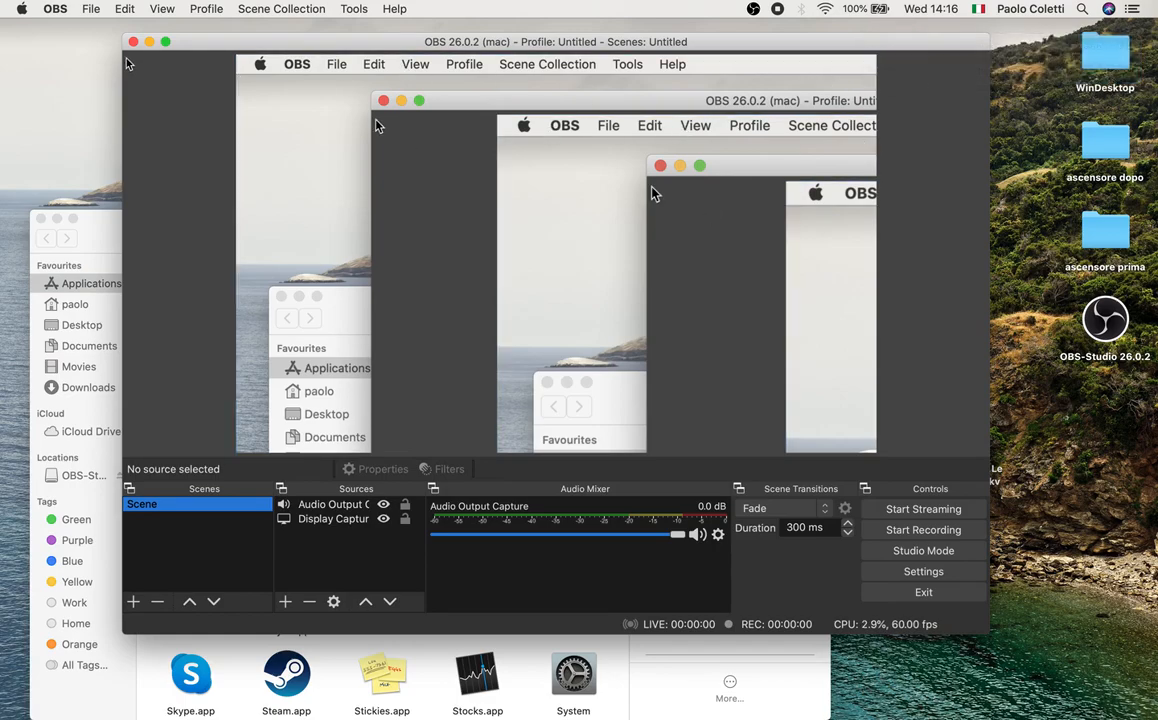
{"action": "left_click", "coordinate": [167, 43]}
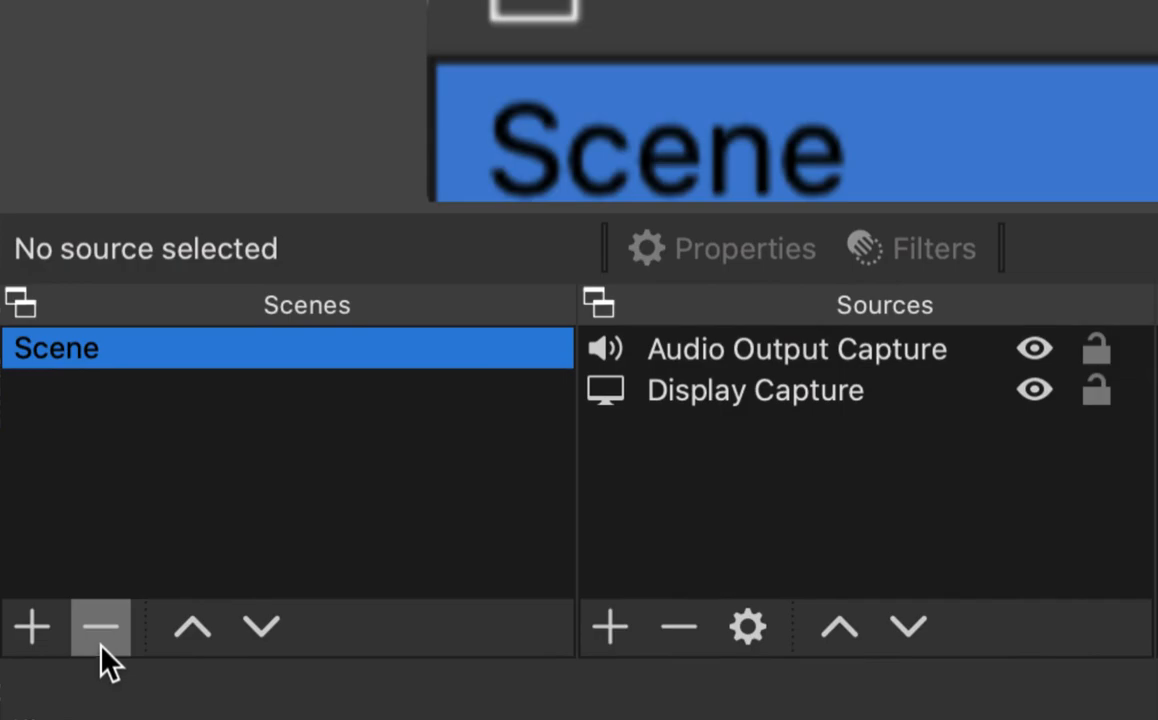
Try to remove the only scene from the scene list
{"action": "left_click", "coordinate": [101, 640]}
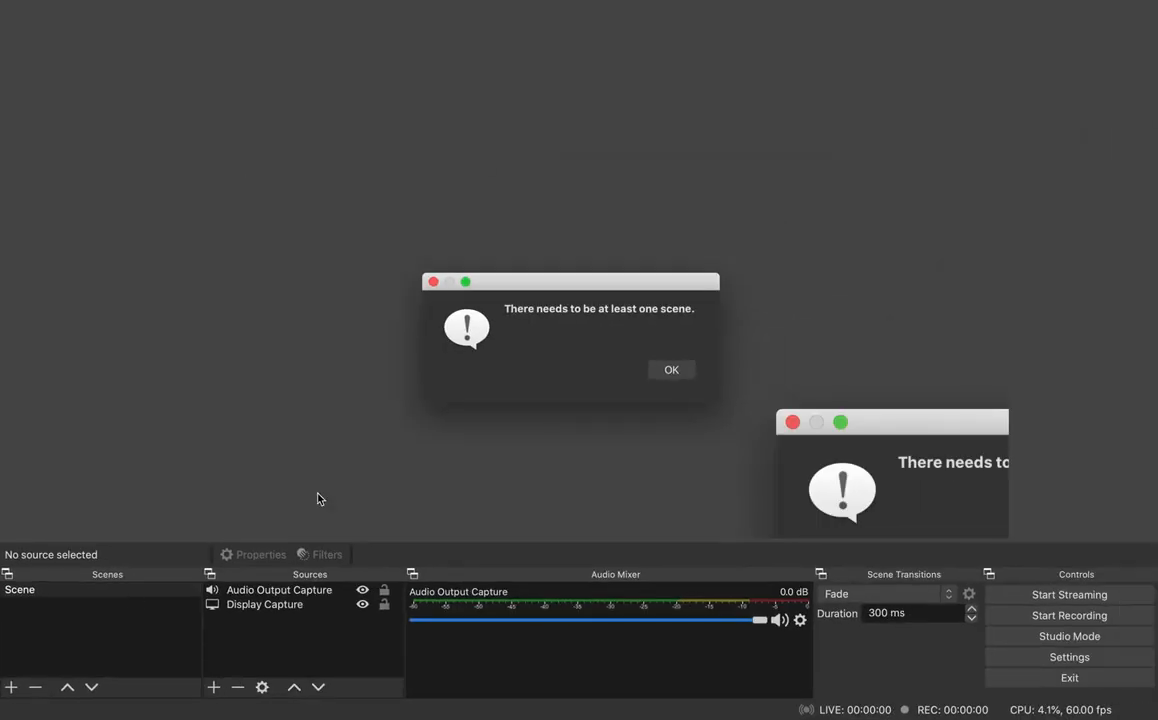
{"action": "left_click", "coordinate": [680, 370]}
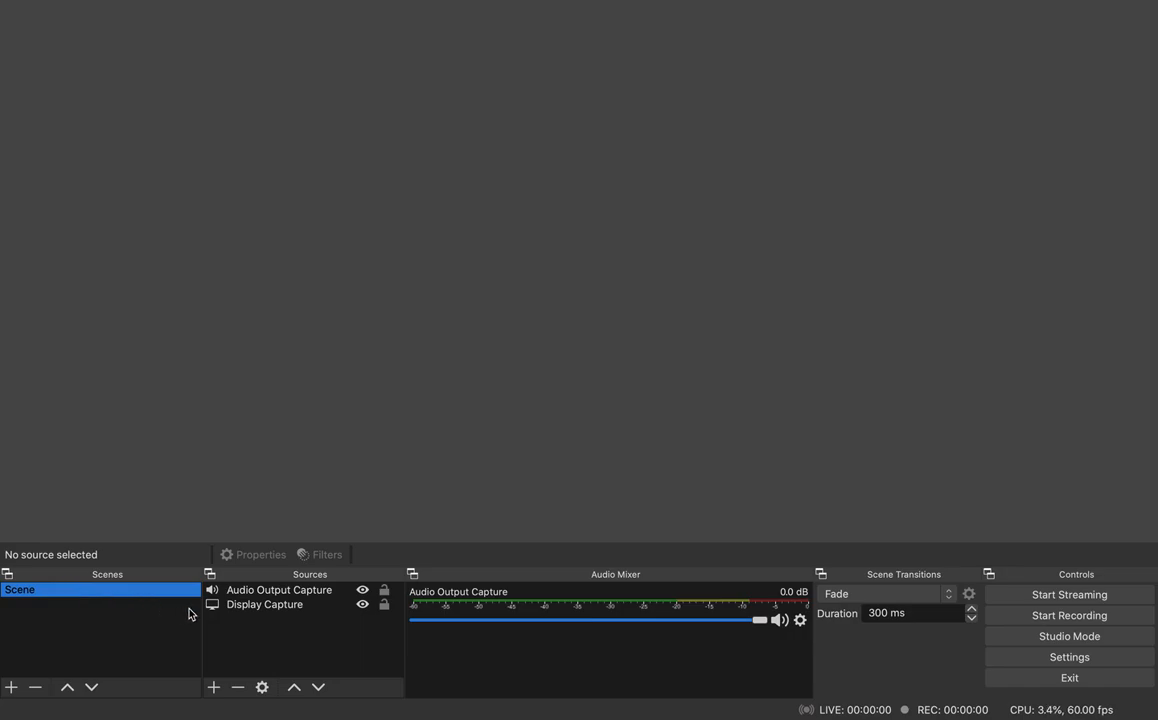
Remove the Audio Output Capture and Display Capture sources from the scene
{"action": "left_click", "coordinate": [268, 592]}
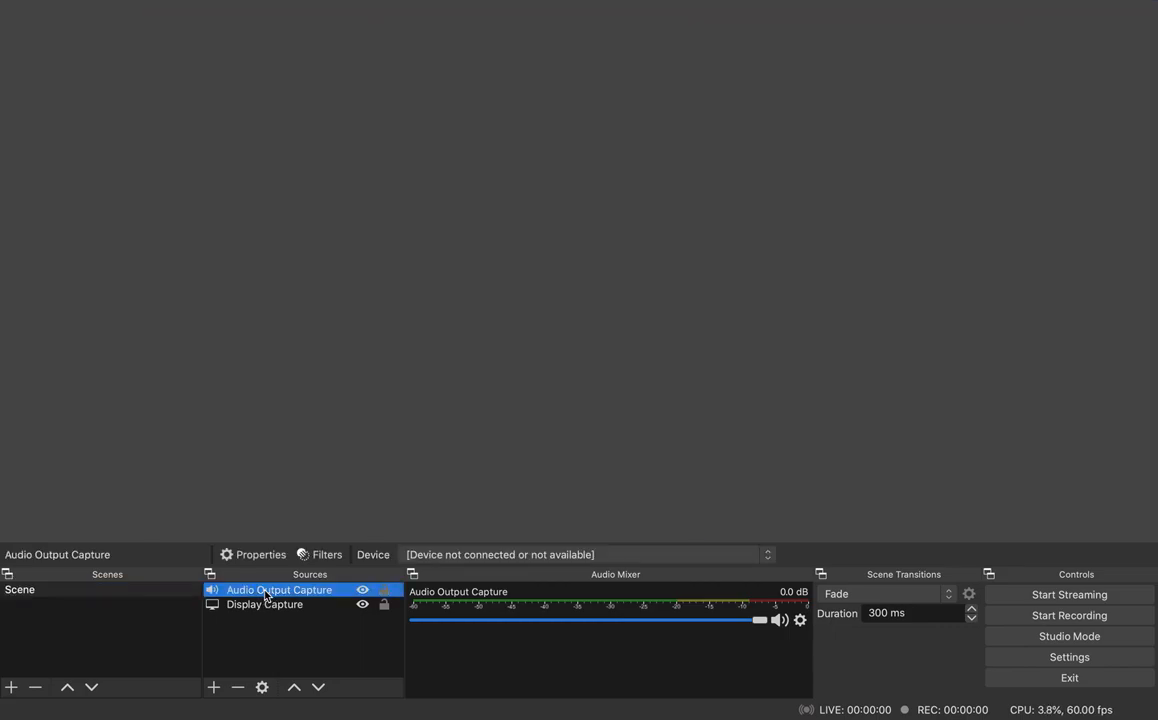
{"action": "left_click", "coordinate": [236, 688]}
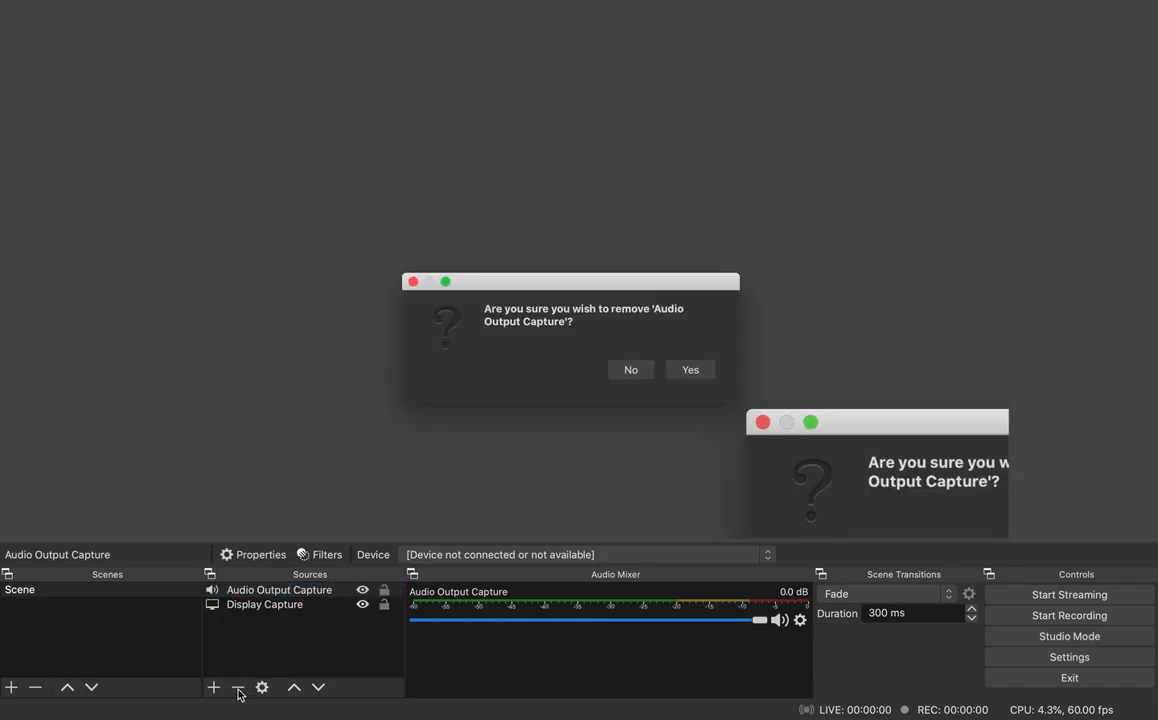
{"action": "left_click", "coordinate": [677, 377]}
{"action": "left_click", "coordinate": [268, 597]}
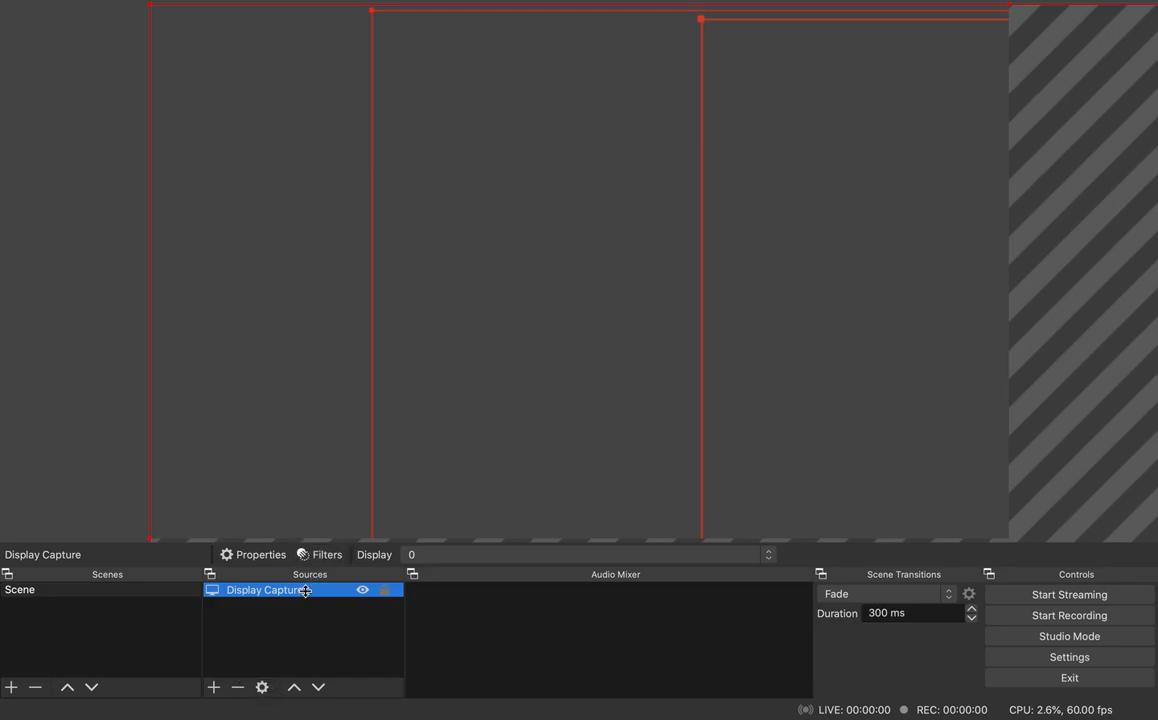
{"action": "left_click", "coordinate": [240, 688]}
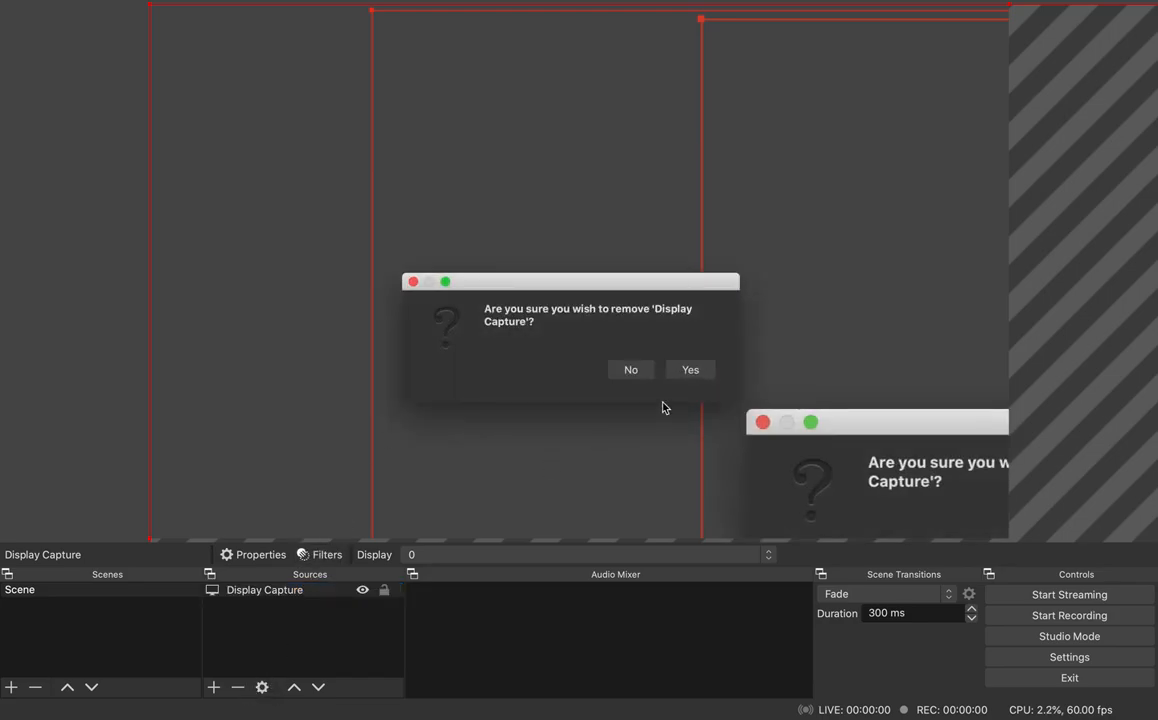
{"action": "left_click", "coordinate": [690, 372]}
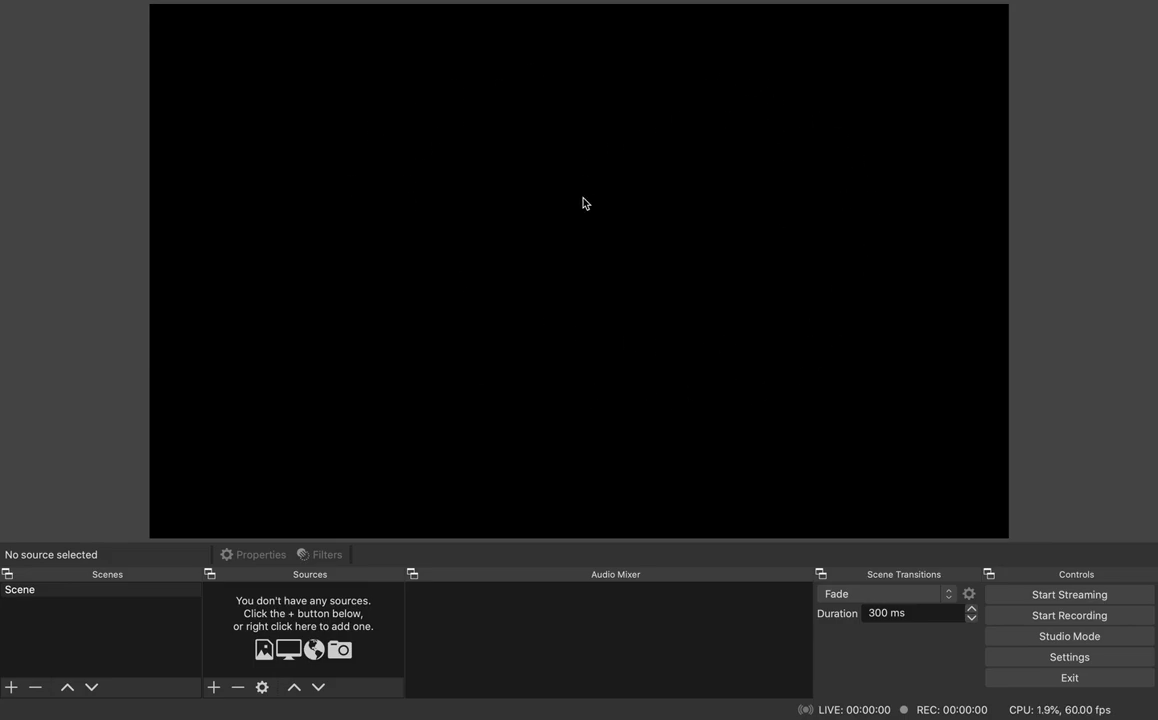
Add a video capture device source named "My Camera" using FaceTime HD Camera (Built-in), and allow OBS to access the camera
{"action": "left_click", "coordinate": [214, 690]}
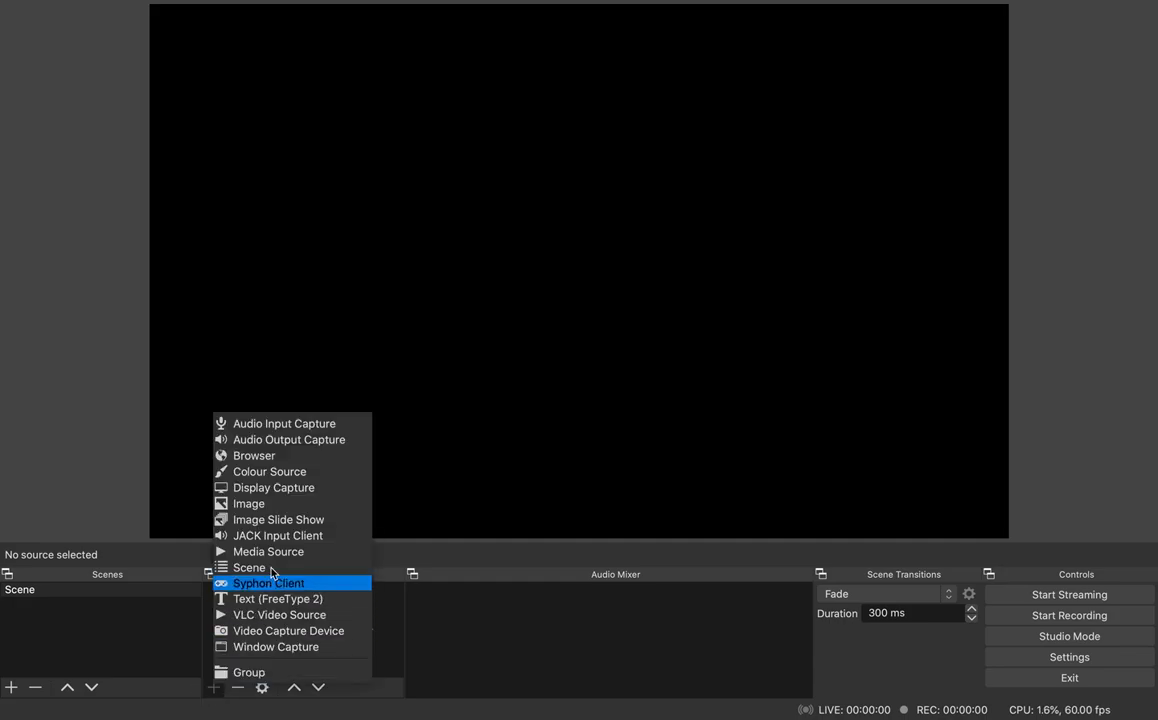
{"action": "left_click", "coordinate": [330, 636]}
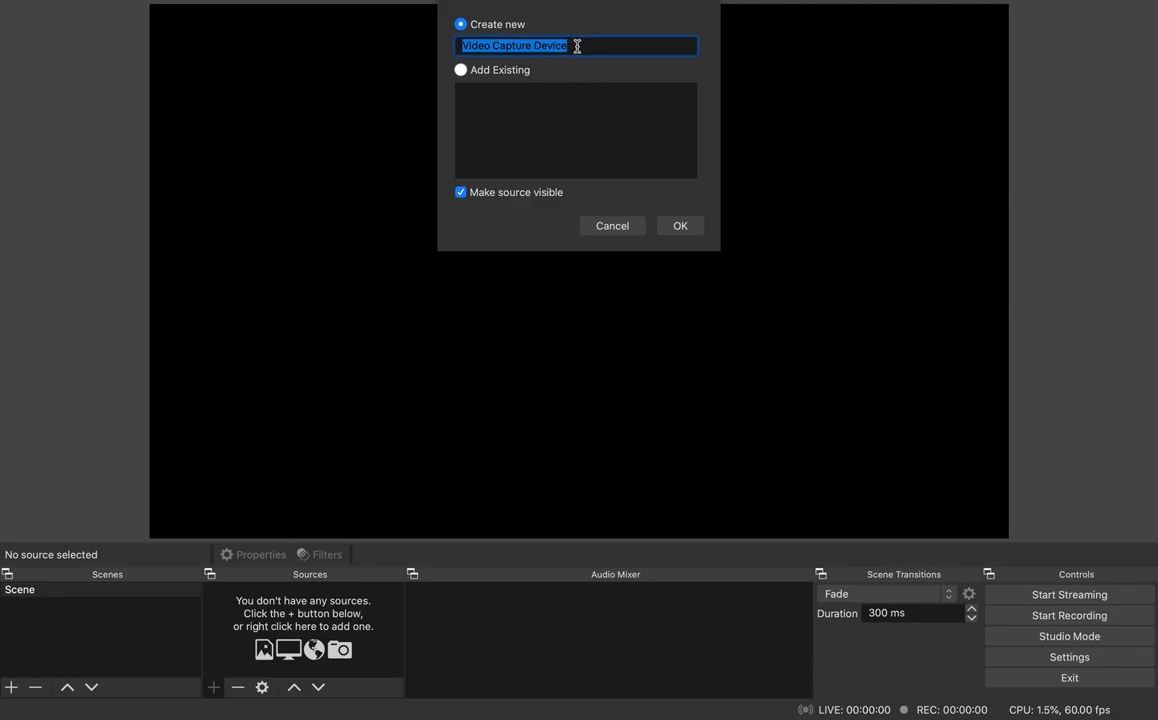
{"action": "type", "text": "My Camera"}
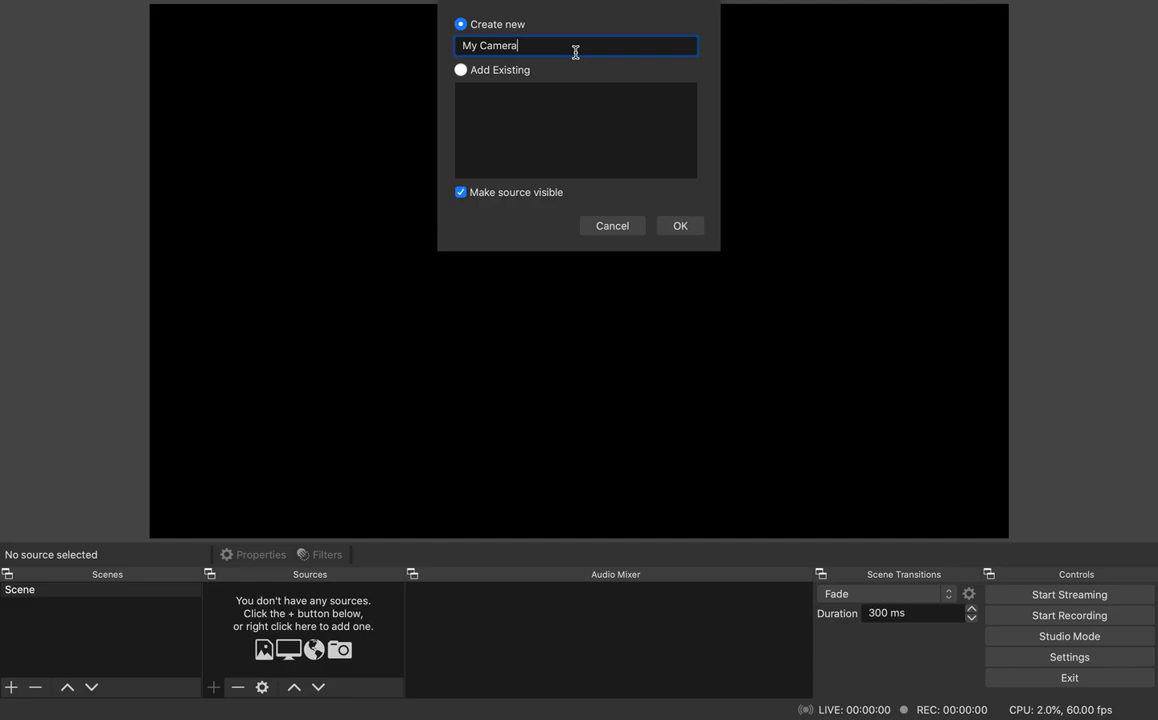
{"action": "left_click", "coordinate": [692, 227]}
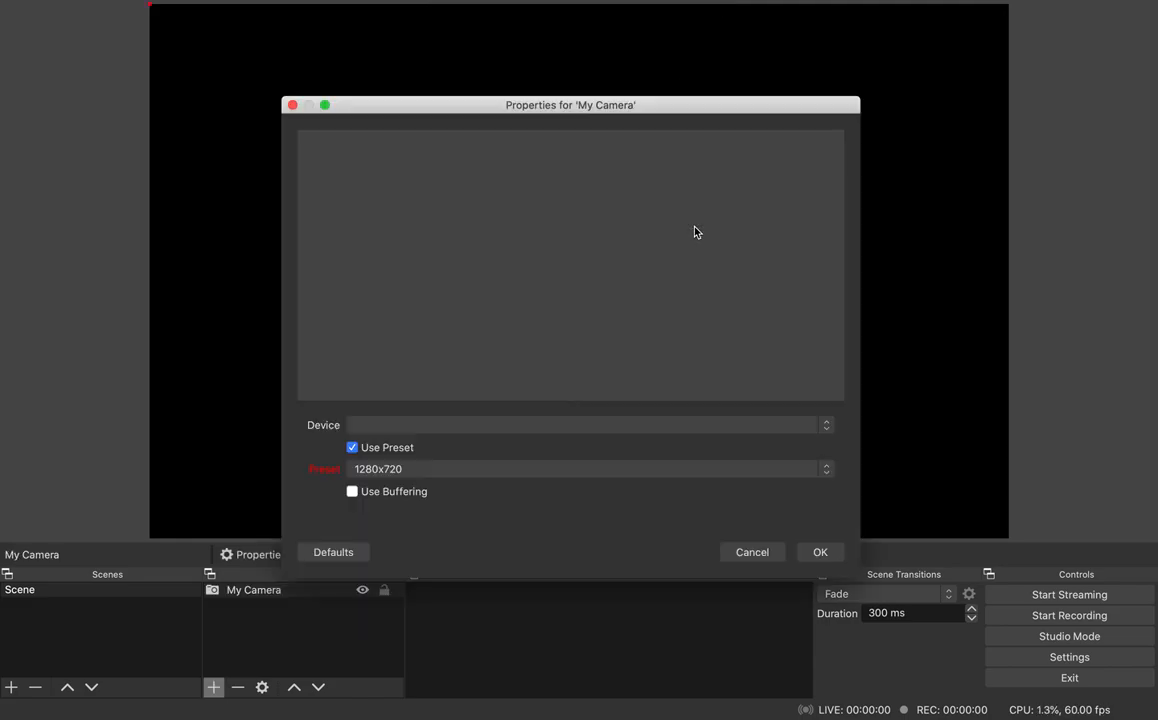
{"action": "left_click", "coordinate": [410, 426]}
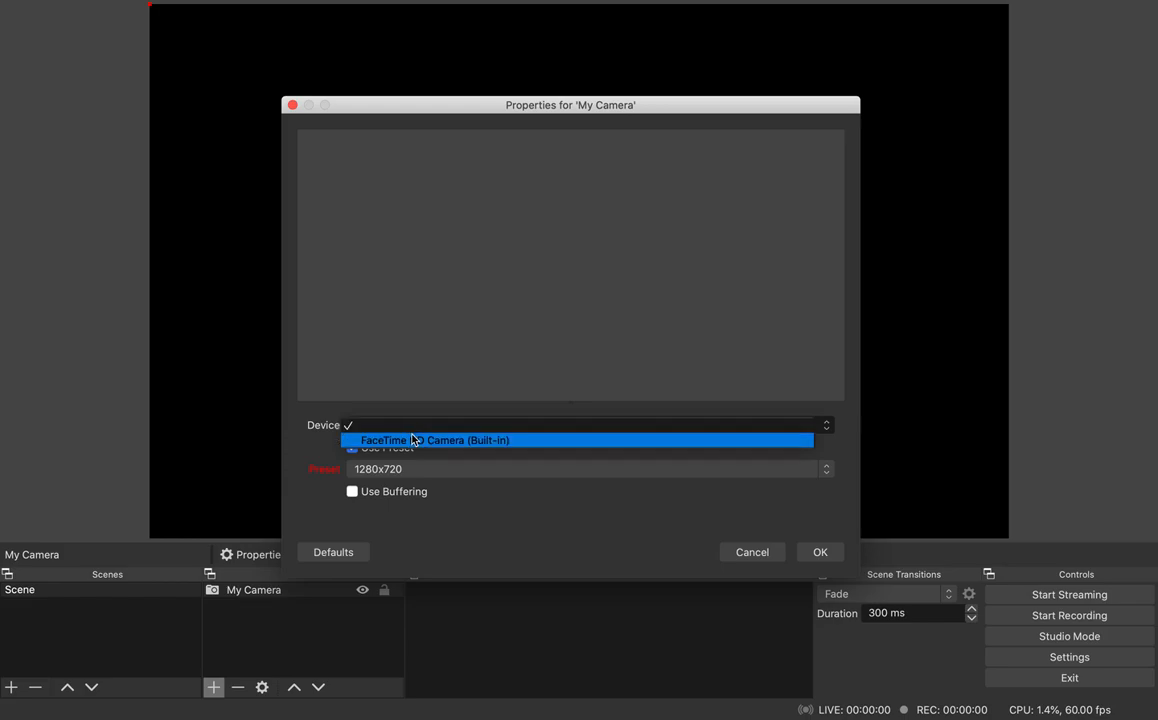
{"action": "left_click", "coordinate": [413, 442]}
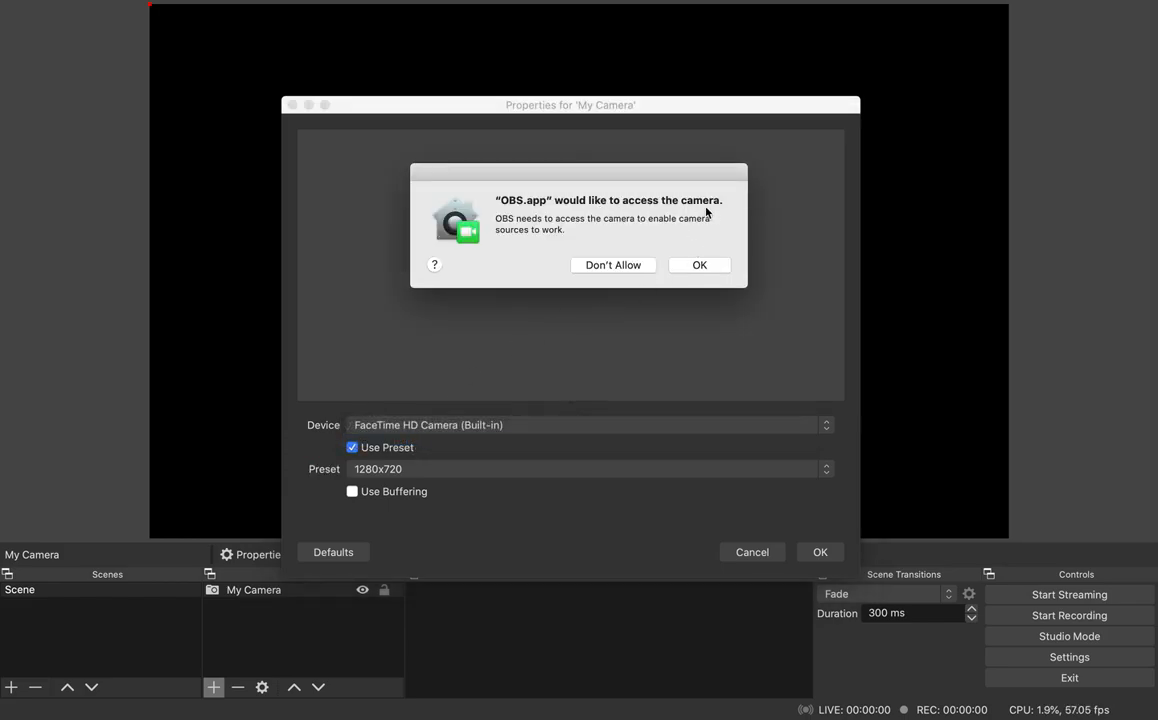
{"action": "left_click", "coordinate": [698, 266]}
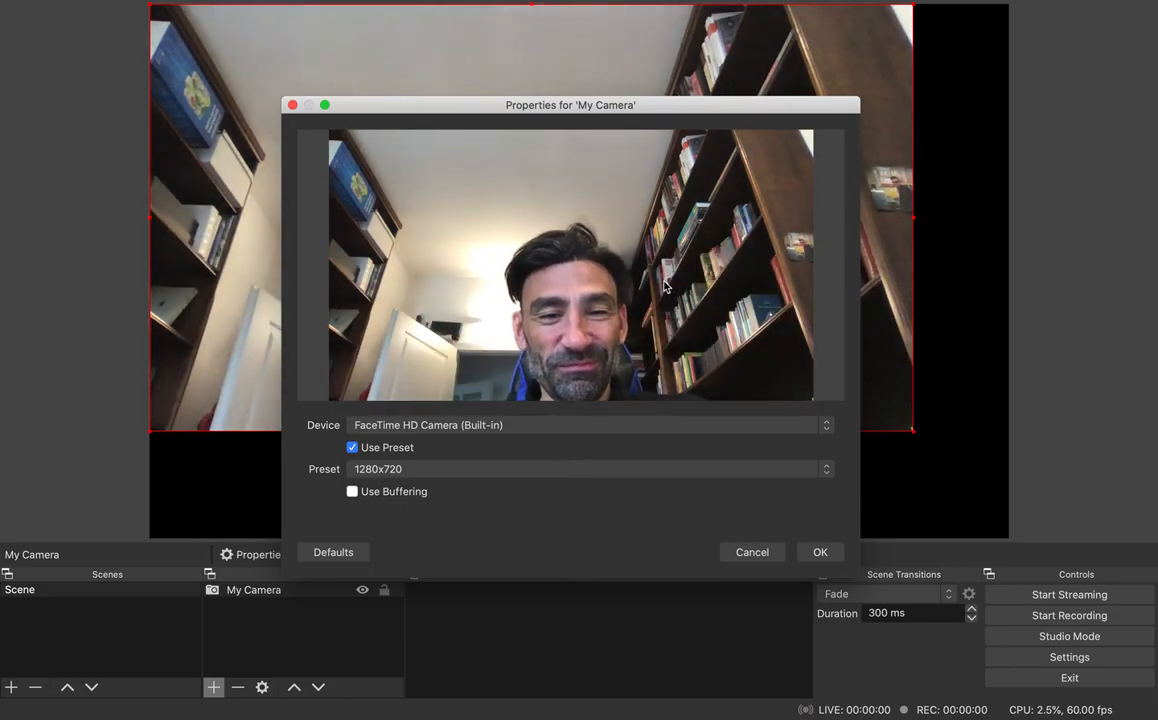
Try the 640x480 and 320x240 resolution presets for the My Camera source
{"action": "left_click", "coordinate": [468, 474]}
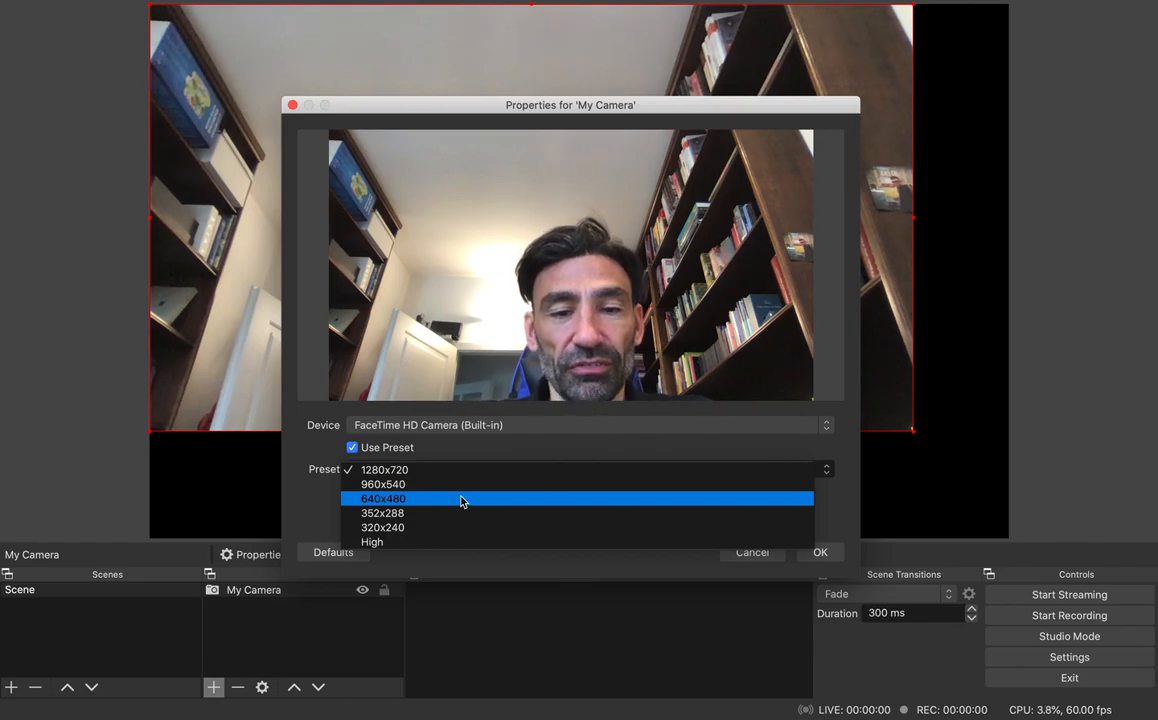
{"action": "left_click", "coordinate": [462, 498]}
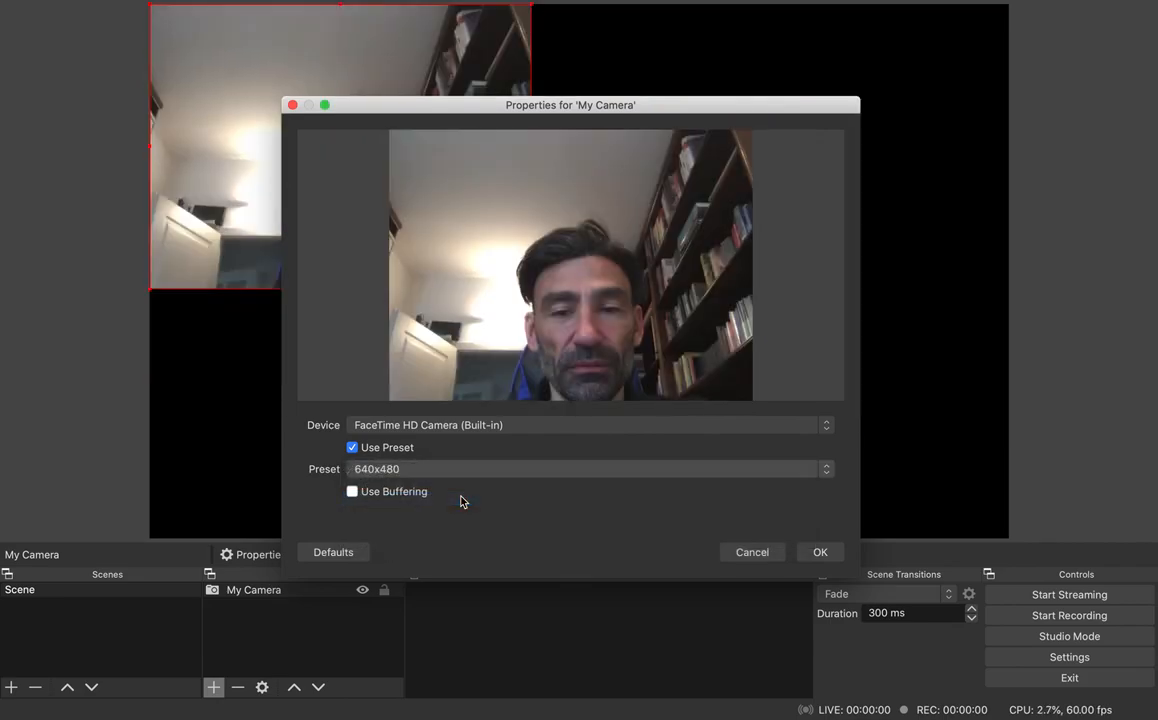
{"action": "left_click", "coordinate": [405, 474]}
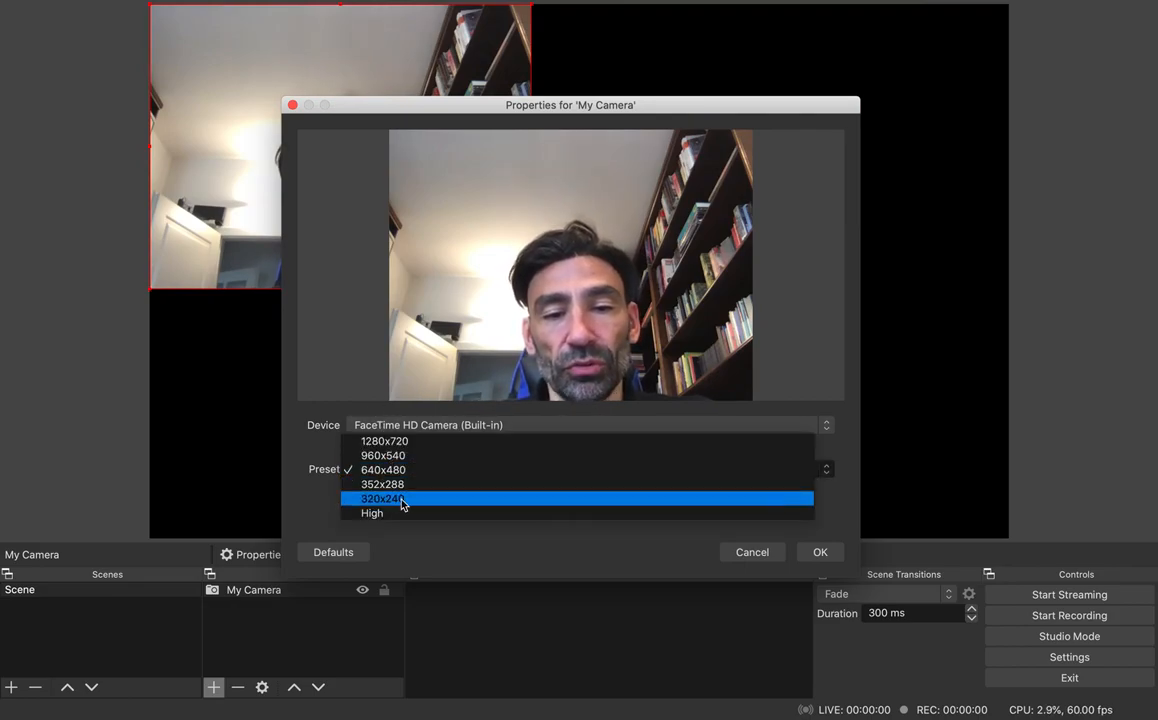
{"action": "left_click", "coordinate": [403, 499]}
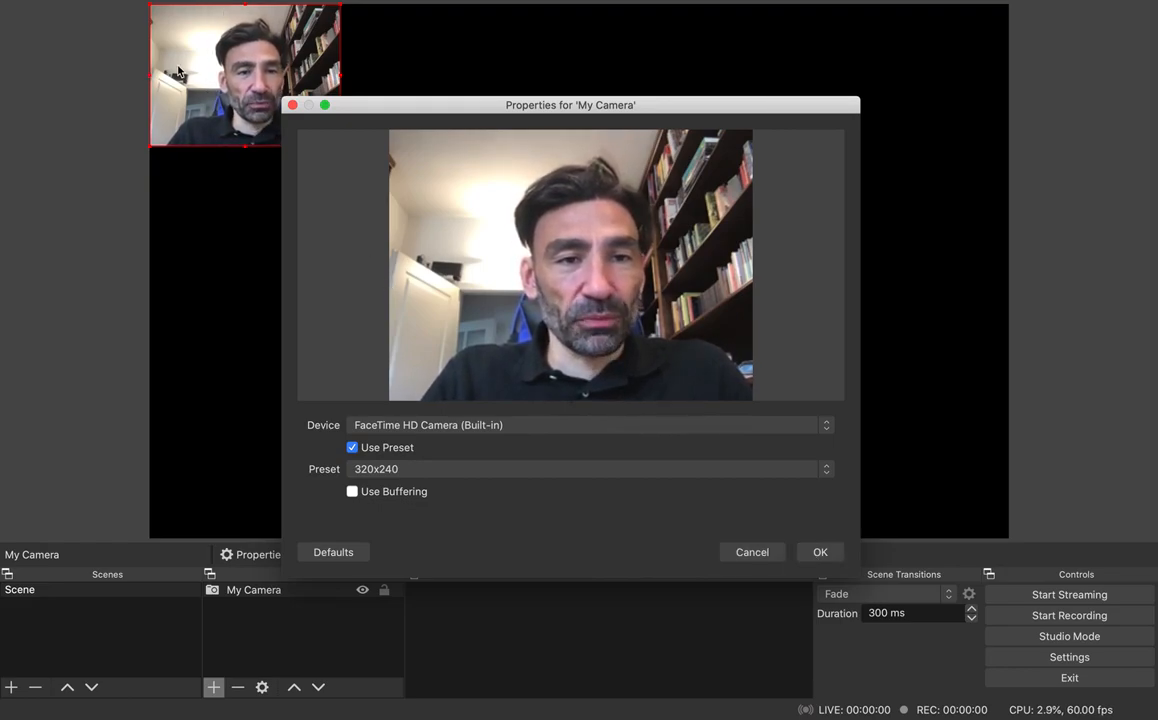
Set the My Camera preset to 1280x720 and shrink its picture to about a quarter of the canvas width in the canvas's upper-left corner
{"action": "left_click", "coordinate": [460, 472]}
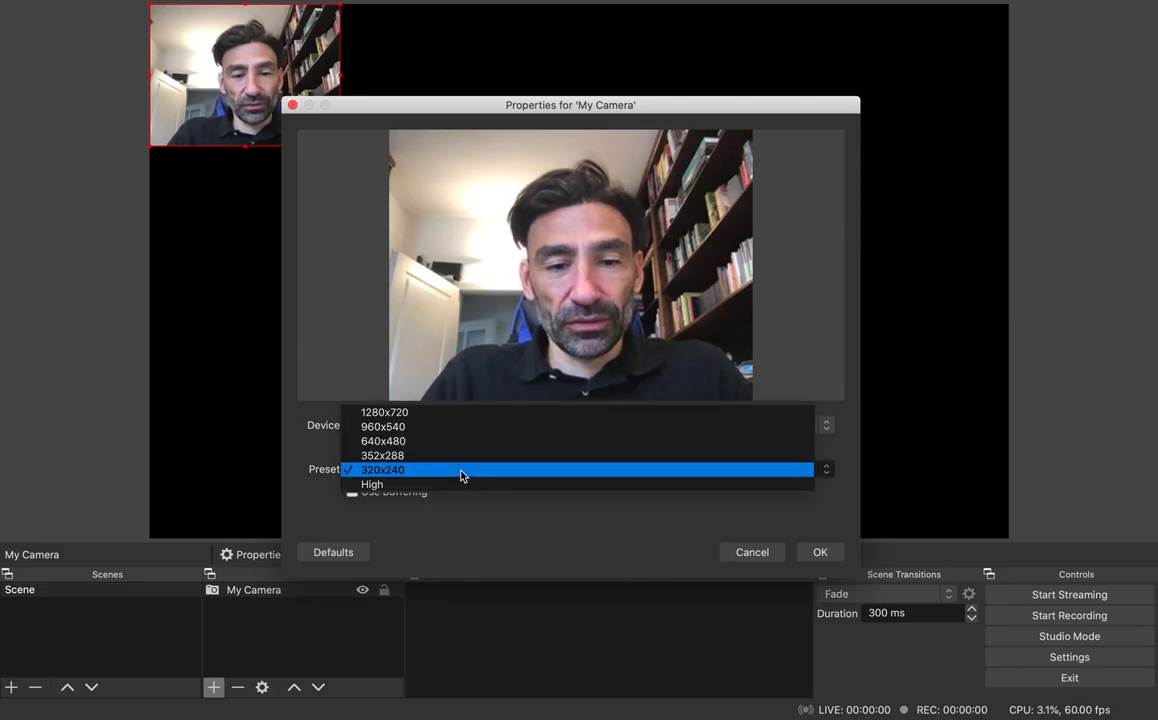
{"action": "left_click", "coordinate": [482, 414]}
{"action": "left_click", "coordinate": [817, 551]}
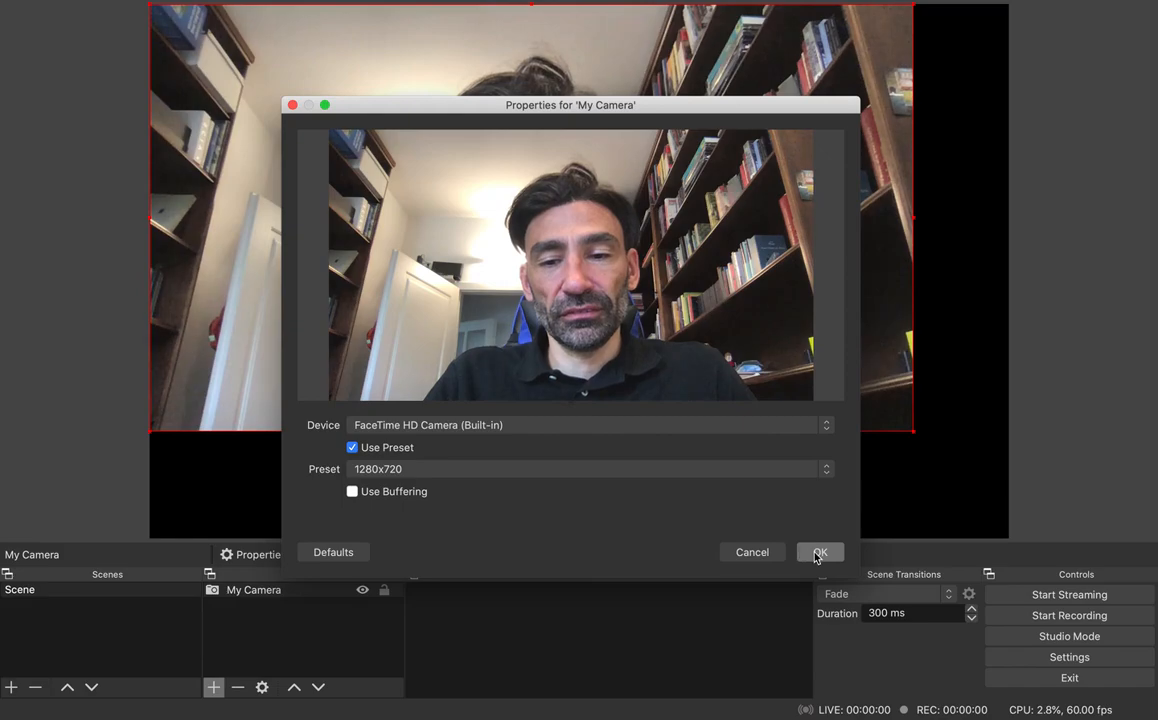
{"action": "left_click_drag", "start_coordinate": [910, 431], "coordinate": [313, 111]}
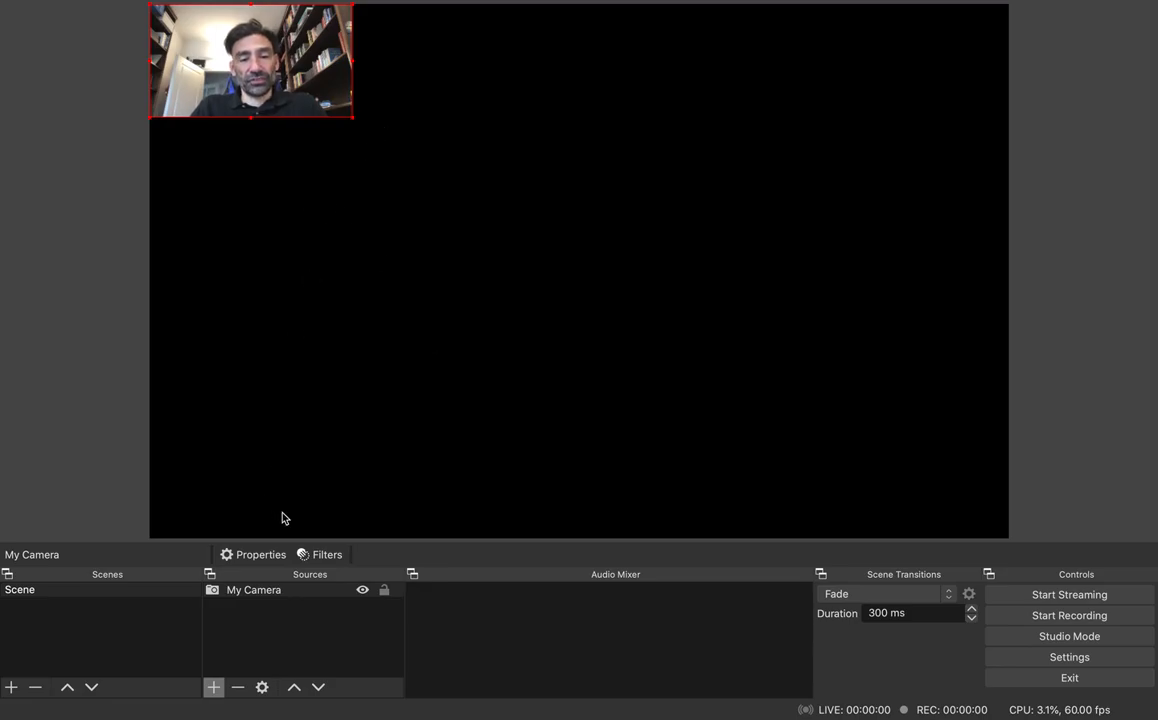
Set the My Camera source's resolution preset to 320x240
{"action": "double_click", "coordinate": [292, 592]}
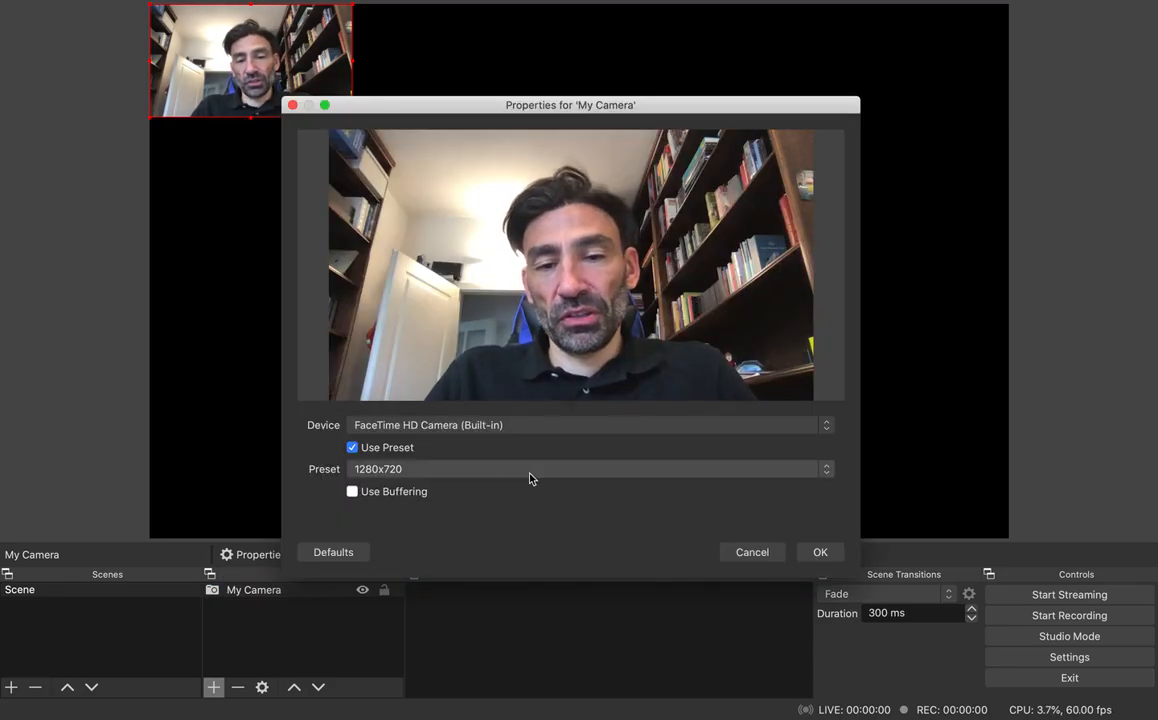
{"action": "left_click", "coordinate": [530, 472]}
{"action": "left_click", "coordinate": [508, 530]}
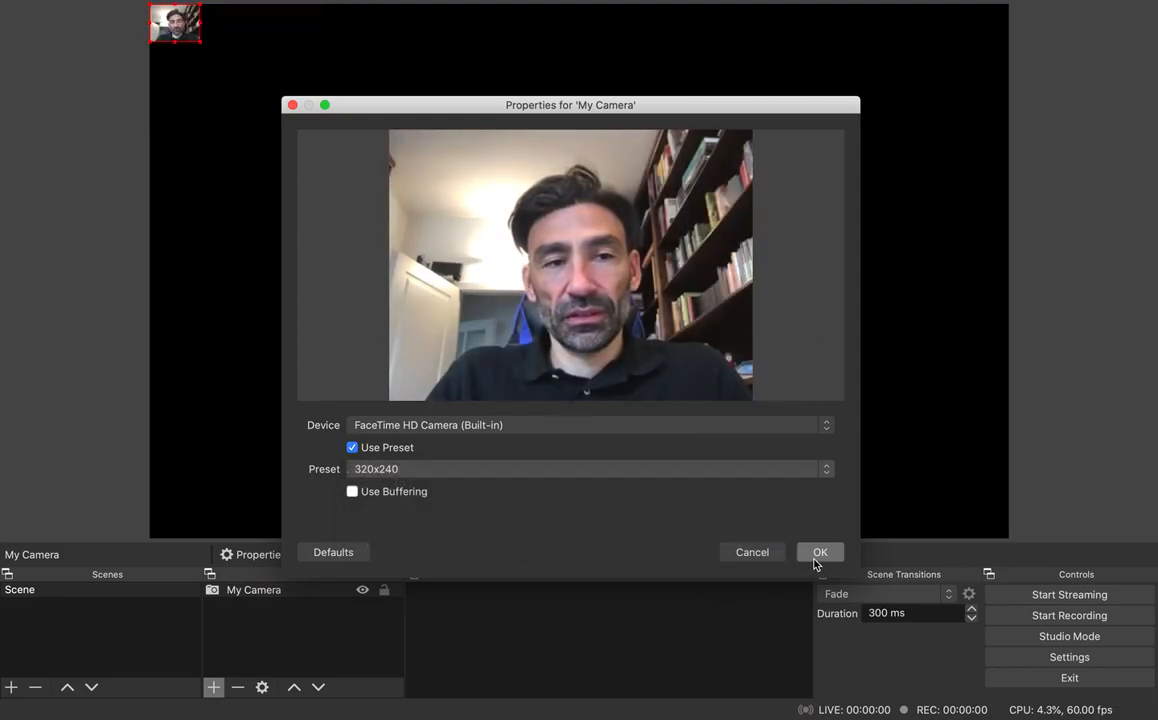
{"action": "left_click", "coordinate": [820, 552]}
Place the My Camera picture in the canvas's upper-right corner and enlarge it to about a fifth of the canvas width
{"action": "left_click_drag", "start_coordinate": [200, 40], "coordinate": [309, 120]}
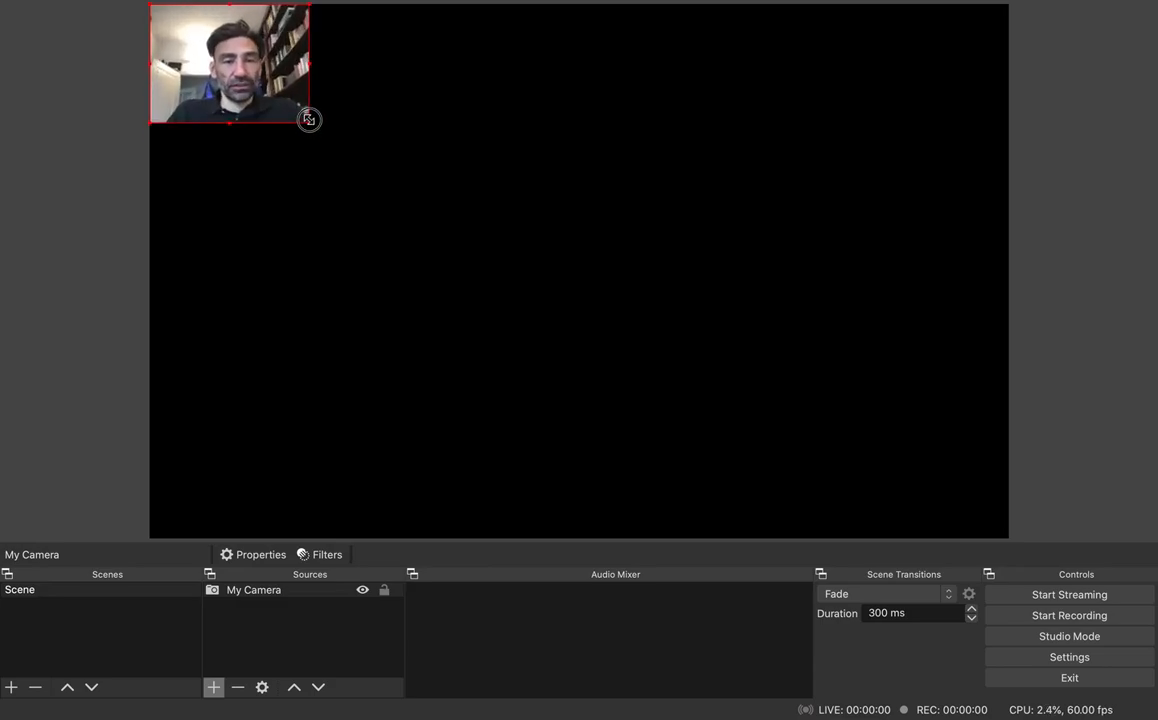
{"action": "left_click_drag", "start_coordinate": [238, 71], "coordinate": [940, 72]}
{"action": "mouse_move", "coordinate": [850, 123]}
{"action": "left_mouse_down"}
{"action": "mouse_move", "coordinate": [763, 178]}
{"action": "mouse_move", "coordinate": [857, 102]}
{"action": "mouse_move", "coordinate": [835, 114]}
{"action": "mouse_move", "coordinate": [834, 130]}
{"action": "left_mouse_up"}
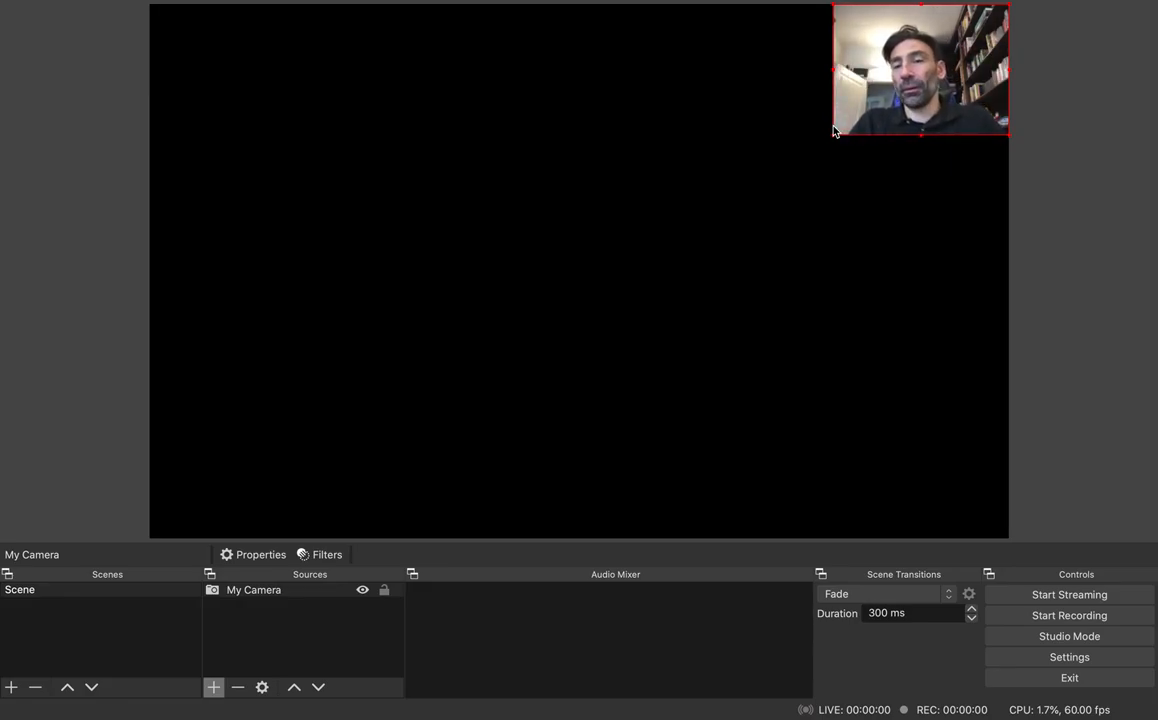
{"action": "left_click_drag", "start_coordinate": [834, 133], "coordinate": [819, 145]}
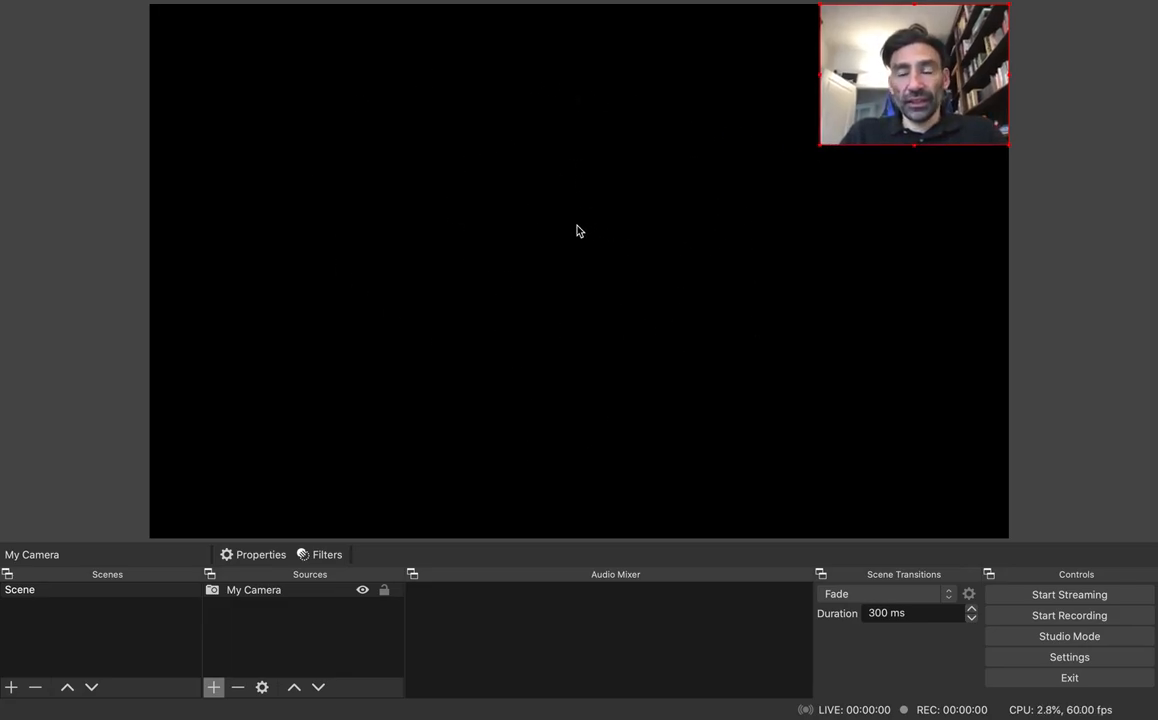
Add a display capture source named "My screen" that captures display 0 with the cursor shown and no cropping
{"action": "left_click", "coordinate": [214, 688]}
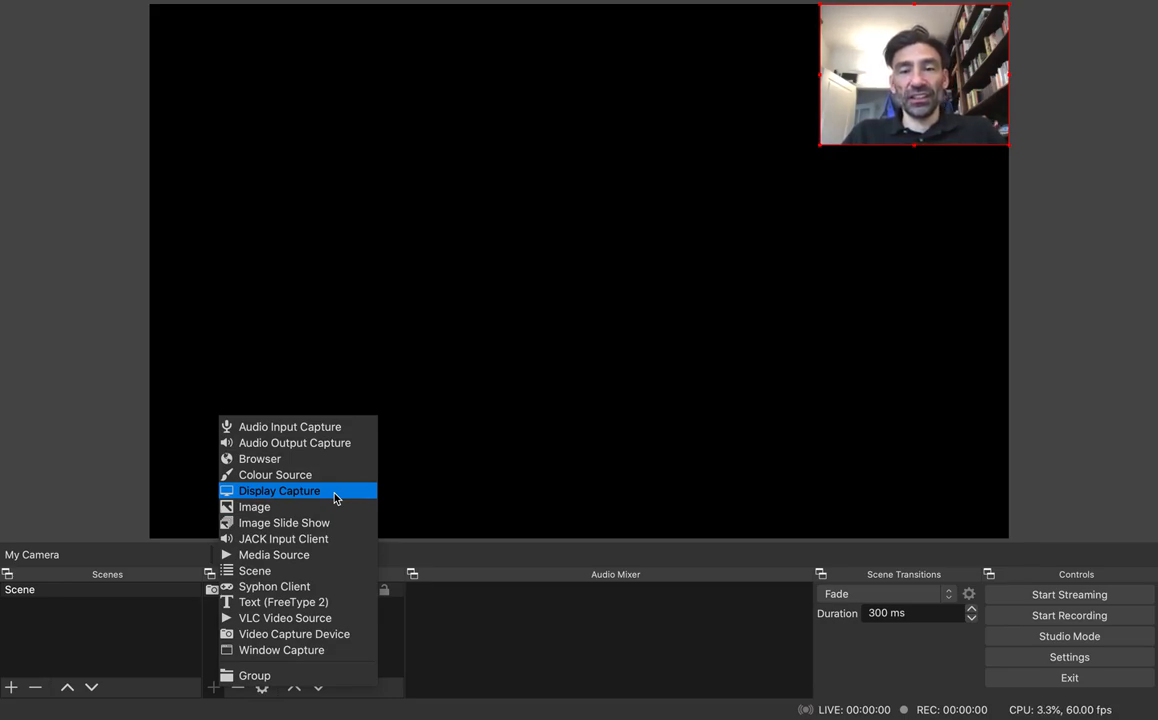
{"action": "left_click", "coordinate": [334, 492]}
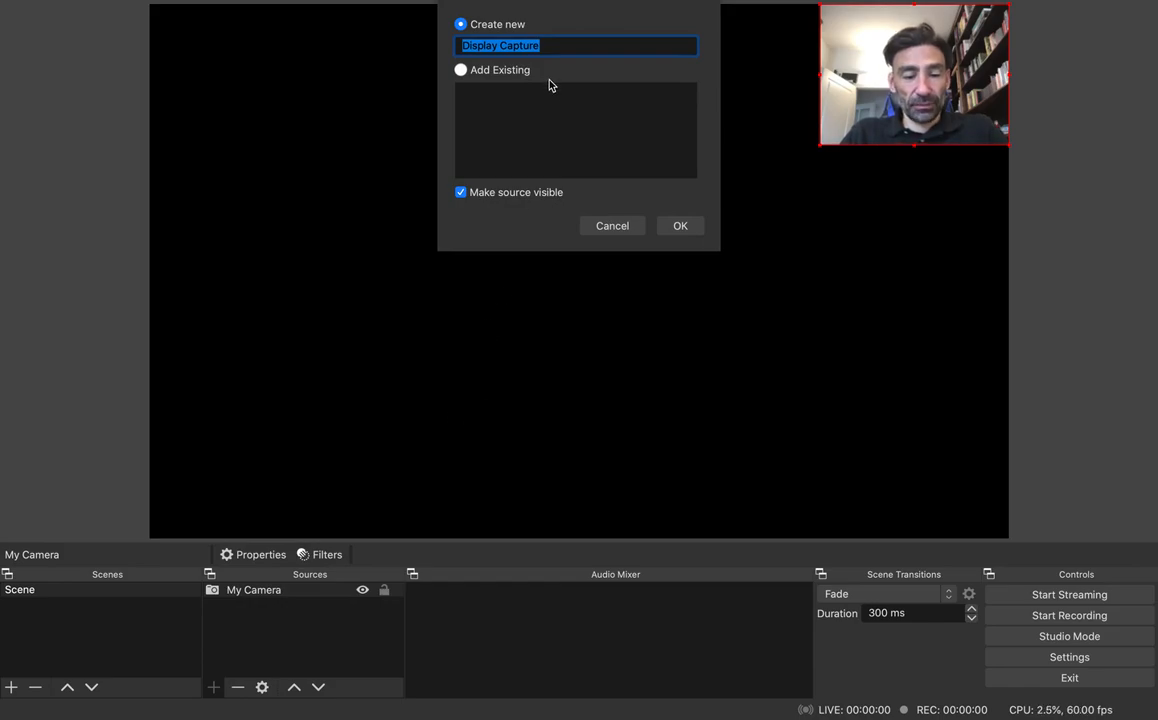
{"action": "type", "text": "My screen"}
{"action": "left_click", "coordinate": [678, 228]}
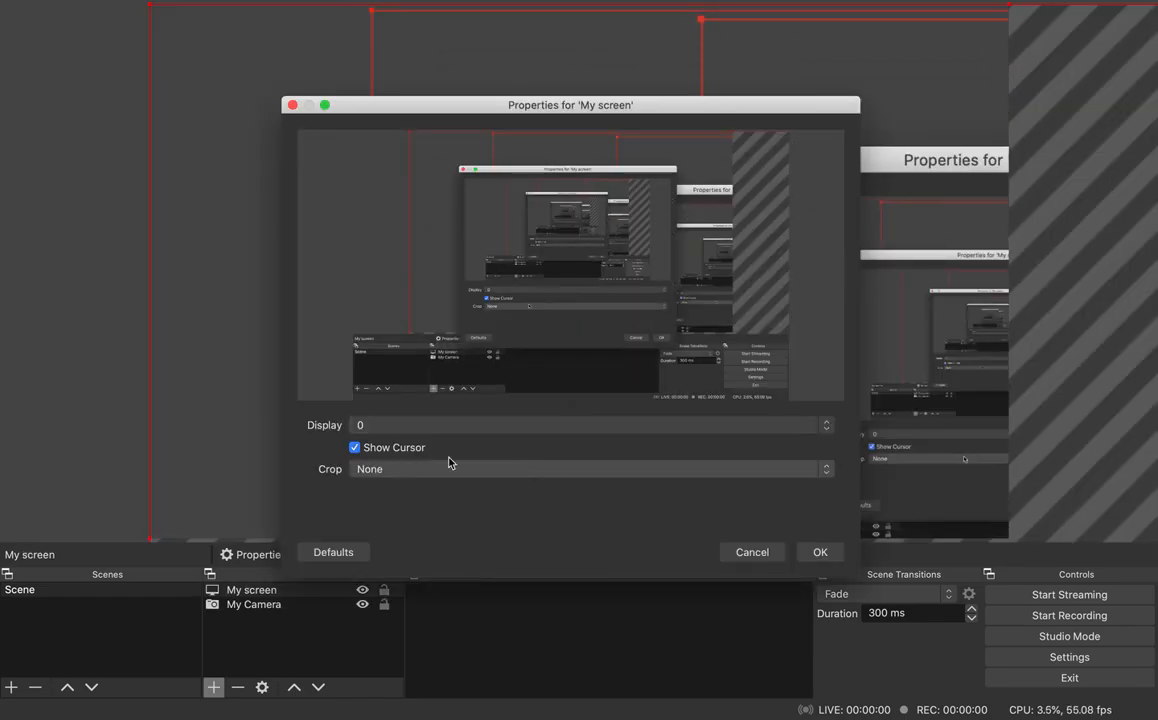
{"action": "left_click", "coordinate": [397, 428]}
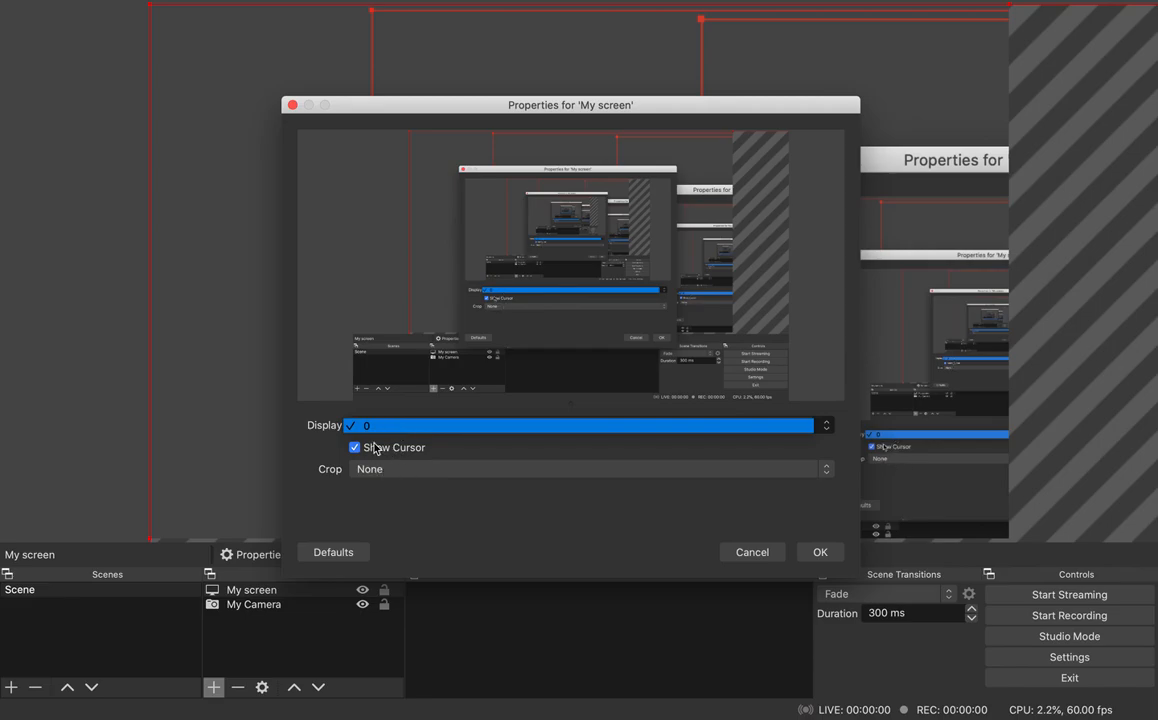
{"action": "left_click", "coordinate": [818, 556]}
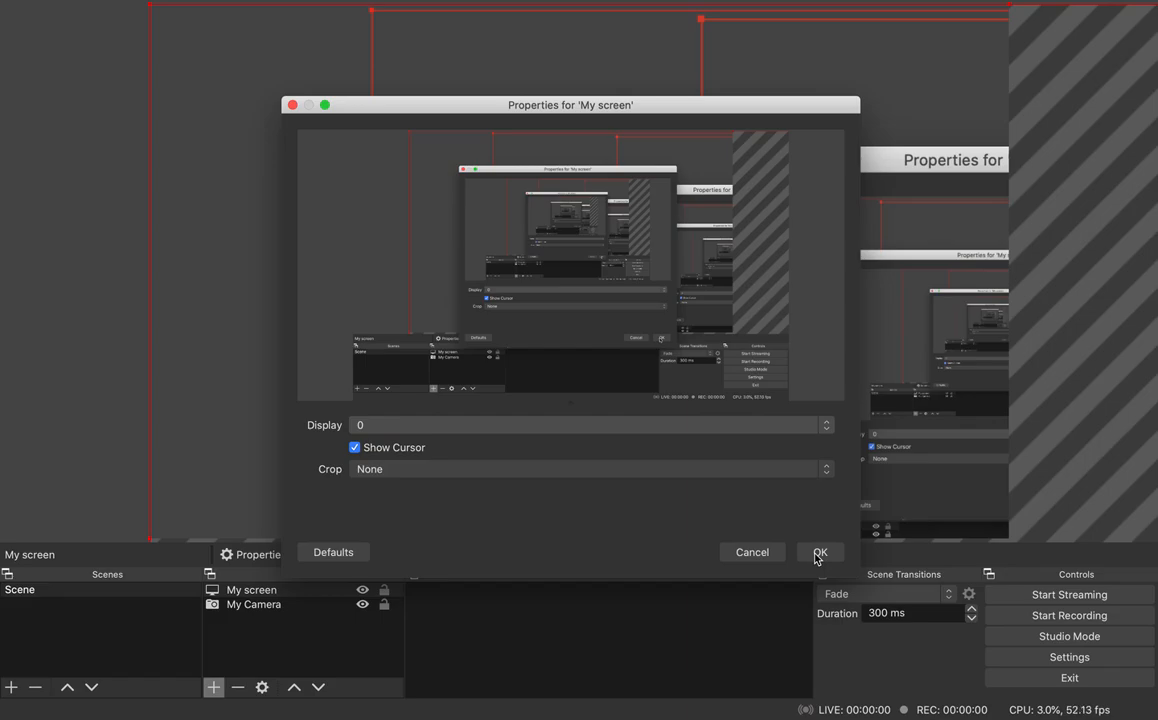
{"action": "left_click", "coordinate": [819, 556]}
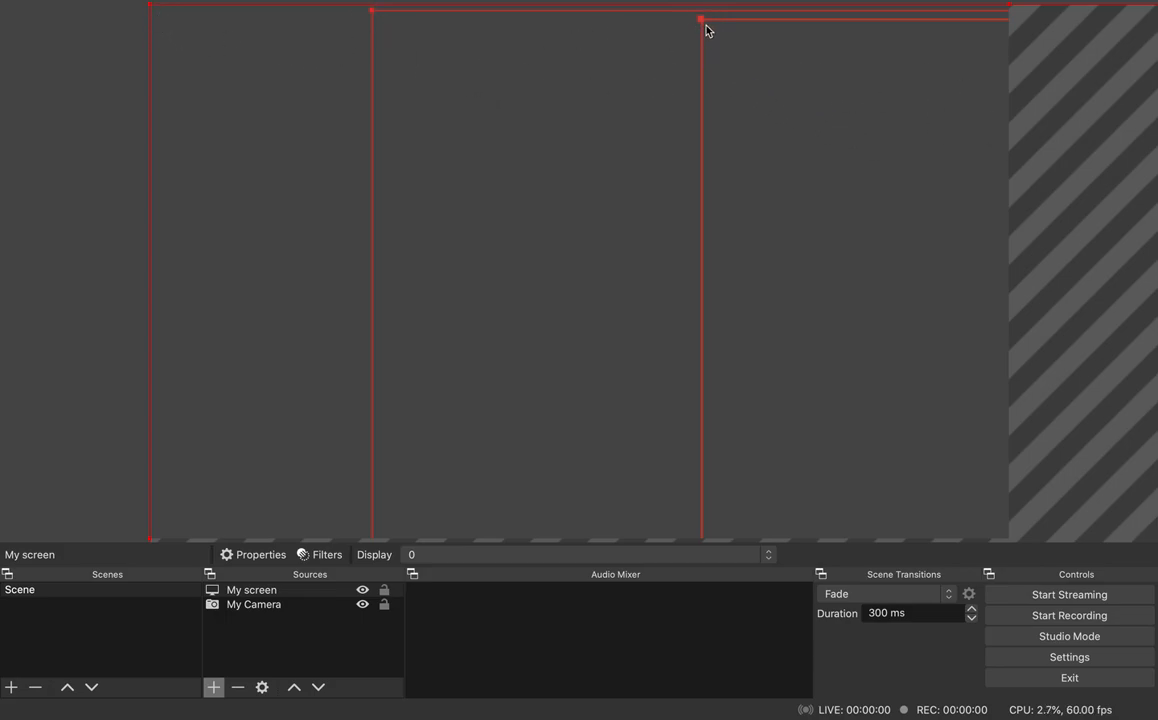
Take the OBS window out of full screen and shrink the My screen picture to about 90% of the canvas width from its upper-left corner
{"action": "mouse_move", "coordinate": [693, 3]}
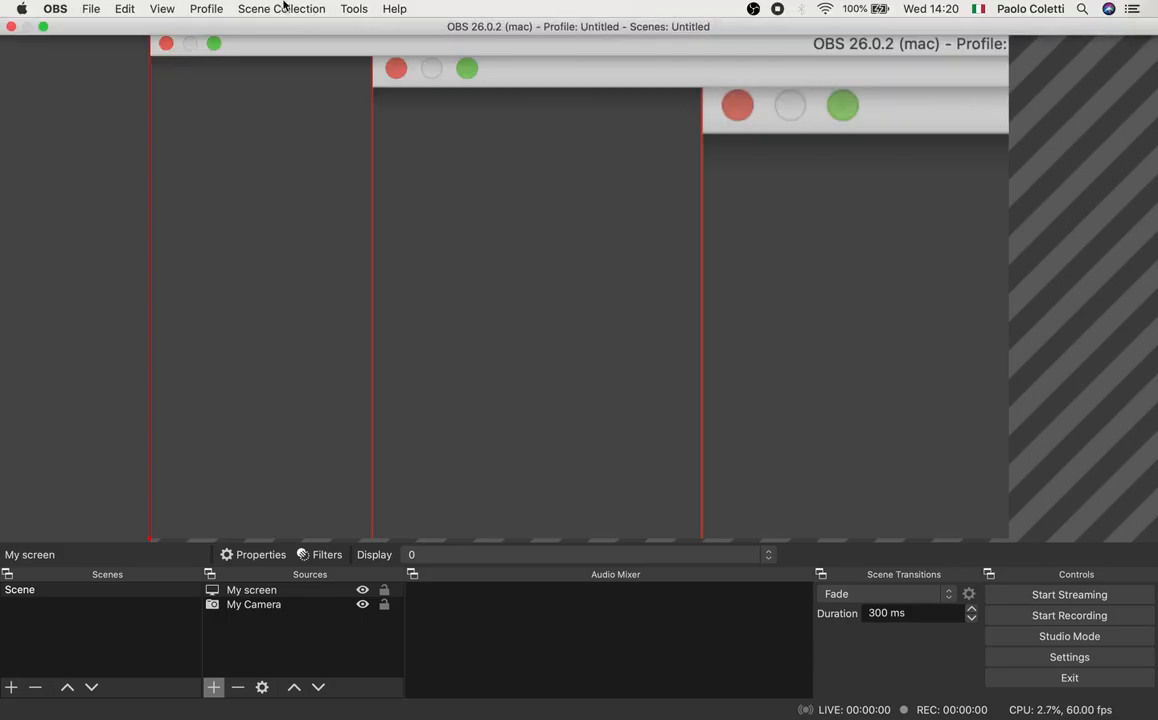
{"action": "left_click", "coordinate": [44, 27]}
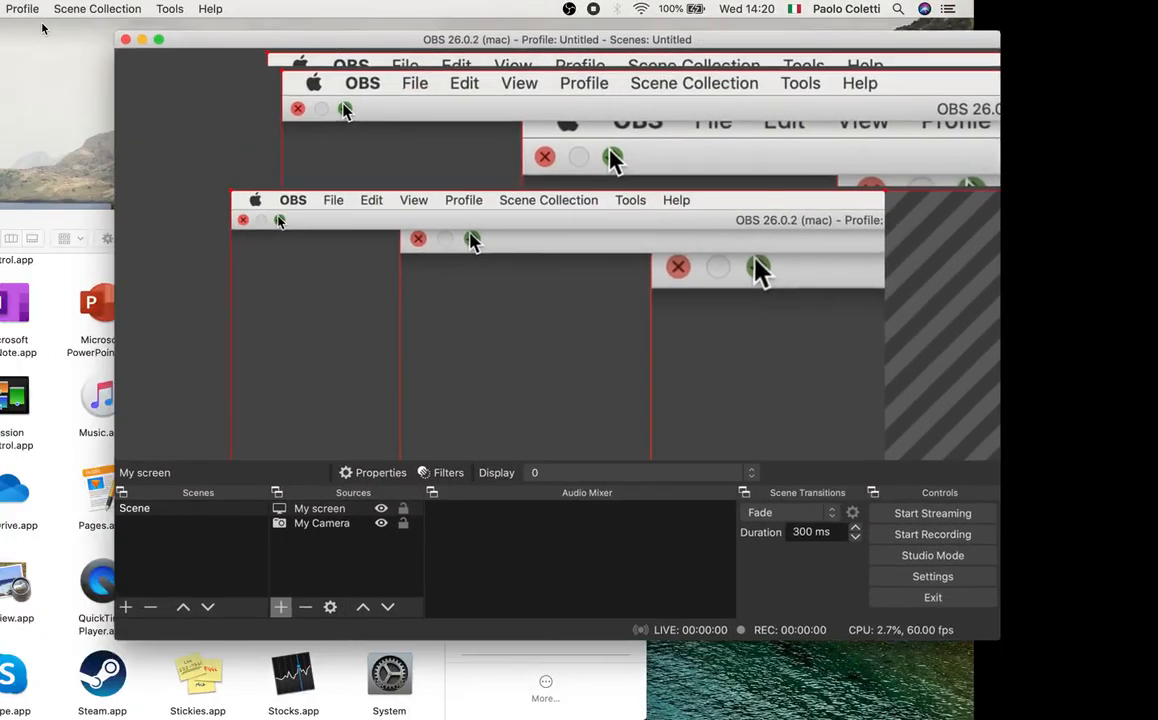
{"action": "left_click_drag", "start_coordinate": [198, 44], "coordinate": [440, 197]}
{"action": "left_click_drag", "start_coordinate": [516, 218], "coordinate": [316, 115]}
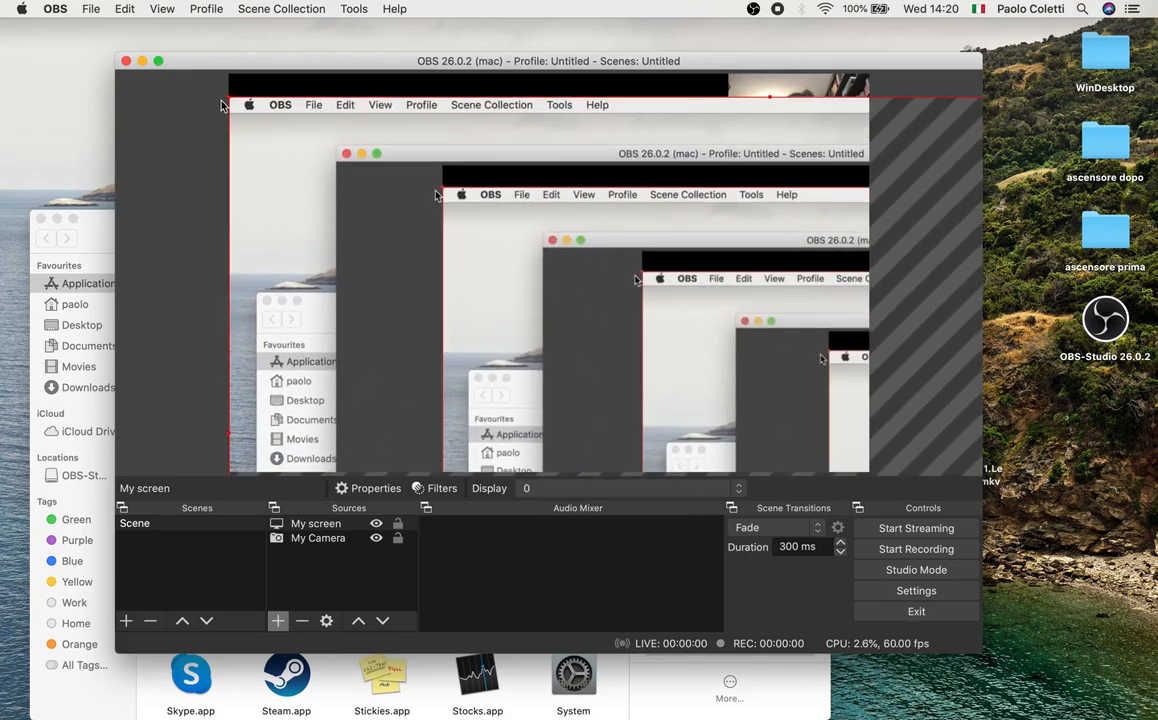
{"action": "left_click_drag", "start_coordinate": [222, 105], "coordinate": [351, 133]}
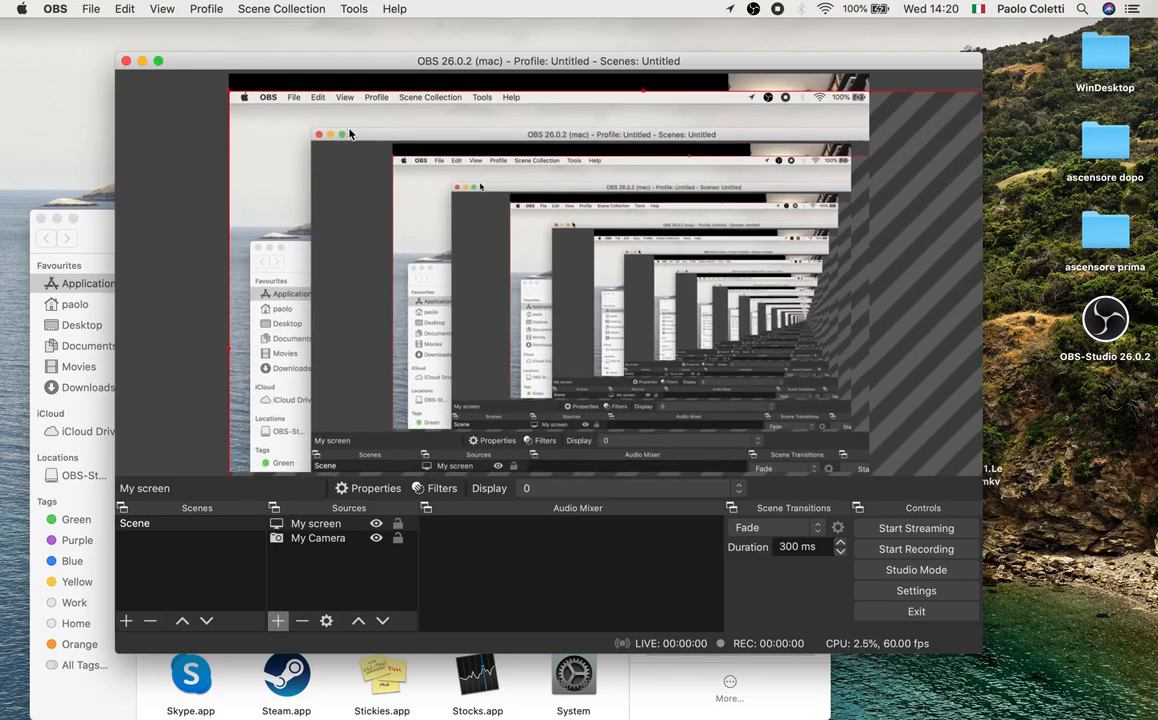
{"action": "left_click_drag", "start_coordinate": [222, 89], "coordinate": [478, 246]}
{"action": "left_click_drag", "start_coordinate": [613, 308], "coordinate": [360, 133]}
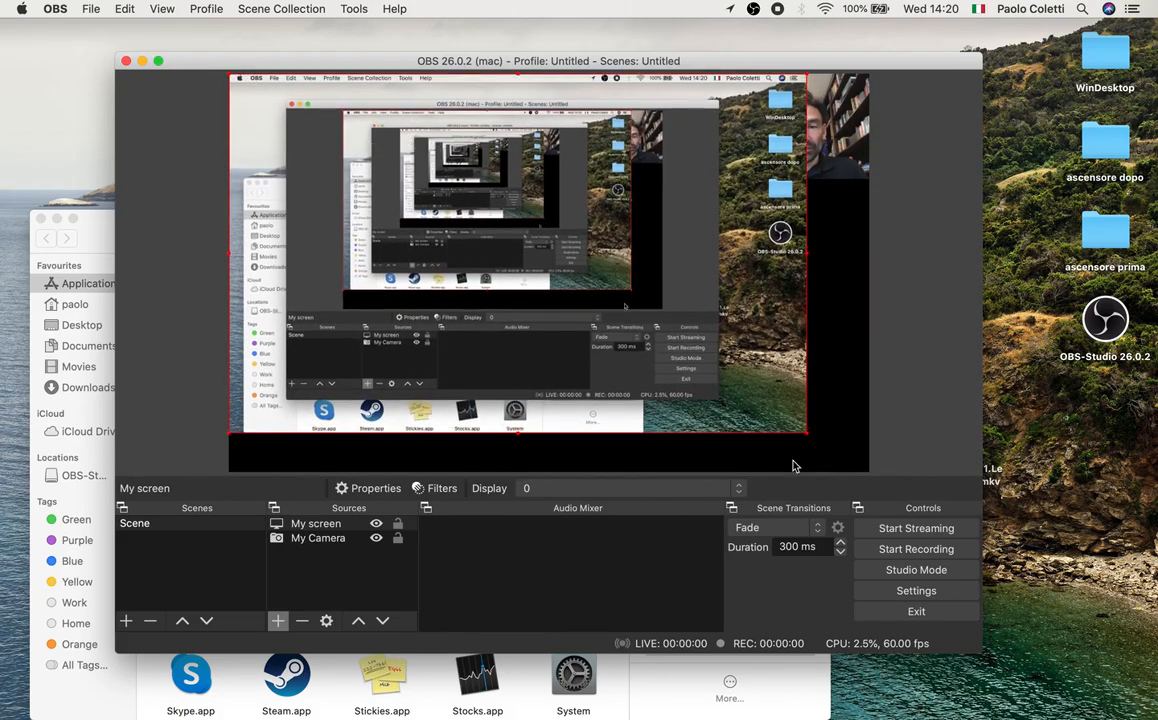
Enlarge the My screen picture until it fills the whole canvas
{"action": "left_click_drag", "start_coordinate": [807, 433], "coordinate": [828, 447]}
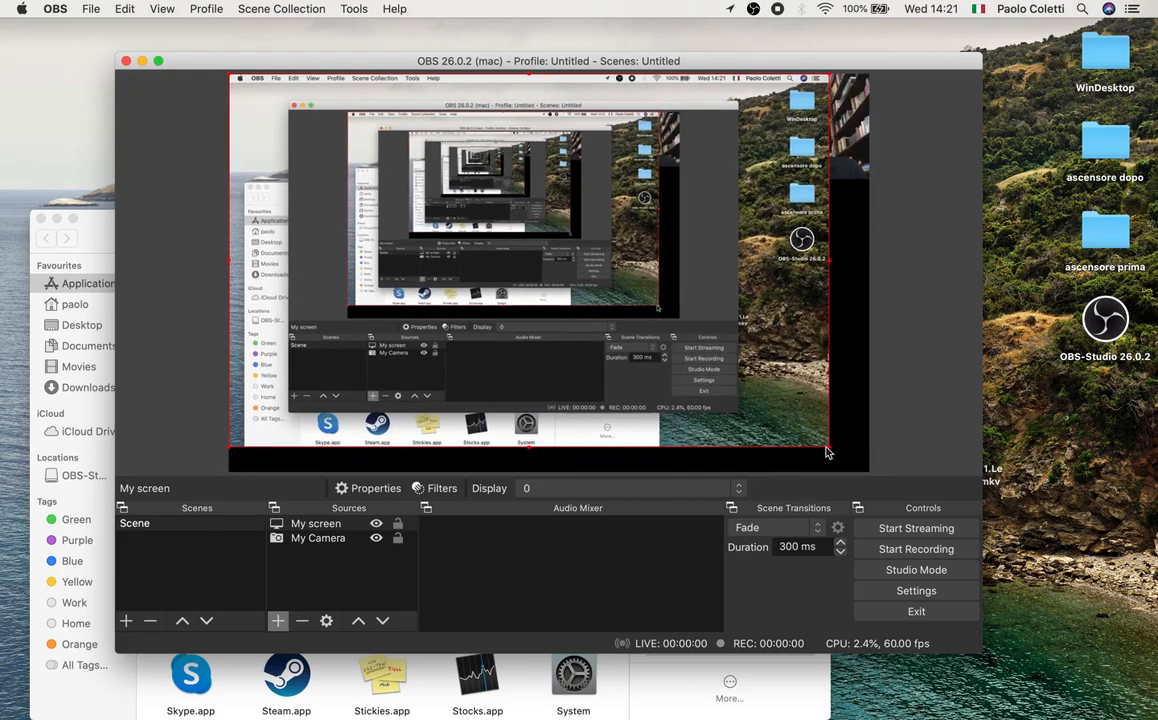
{"action": "left_click", "coordinate": [856, 163]}
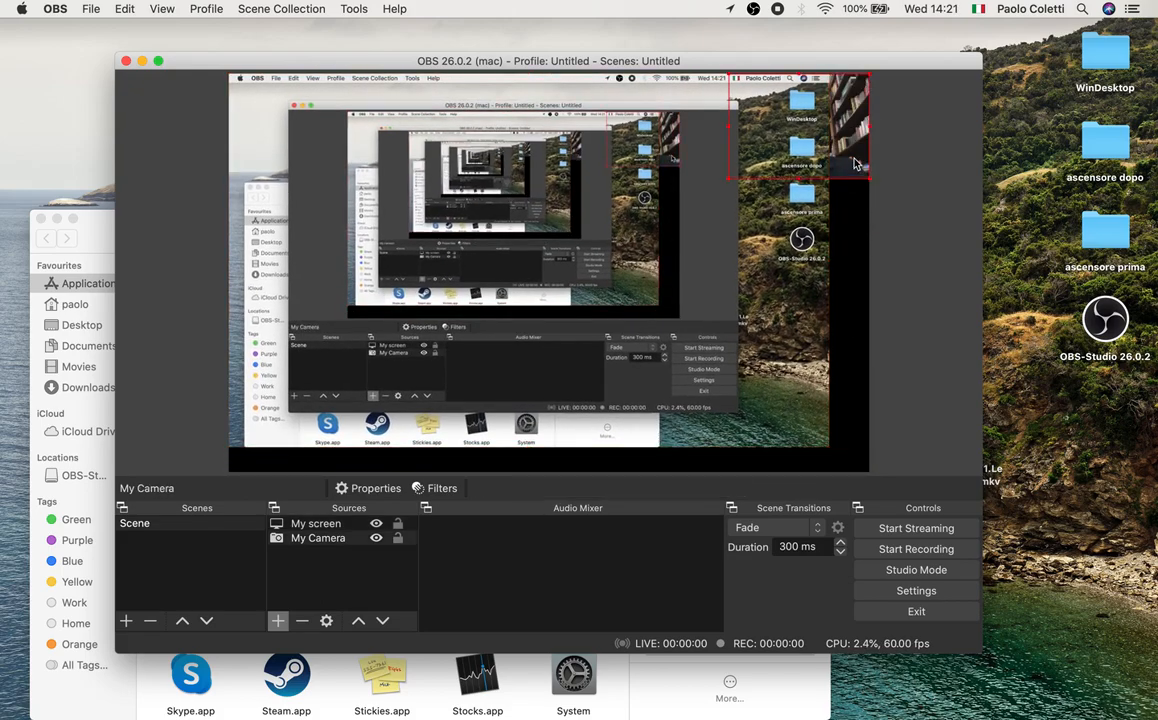
{"action": "left_click", "coordinate": [815, 370]}
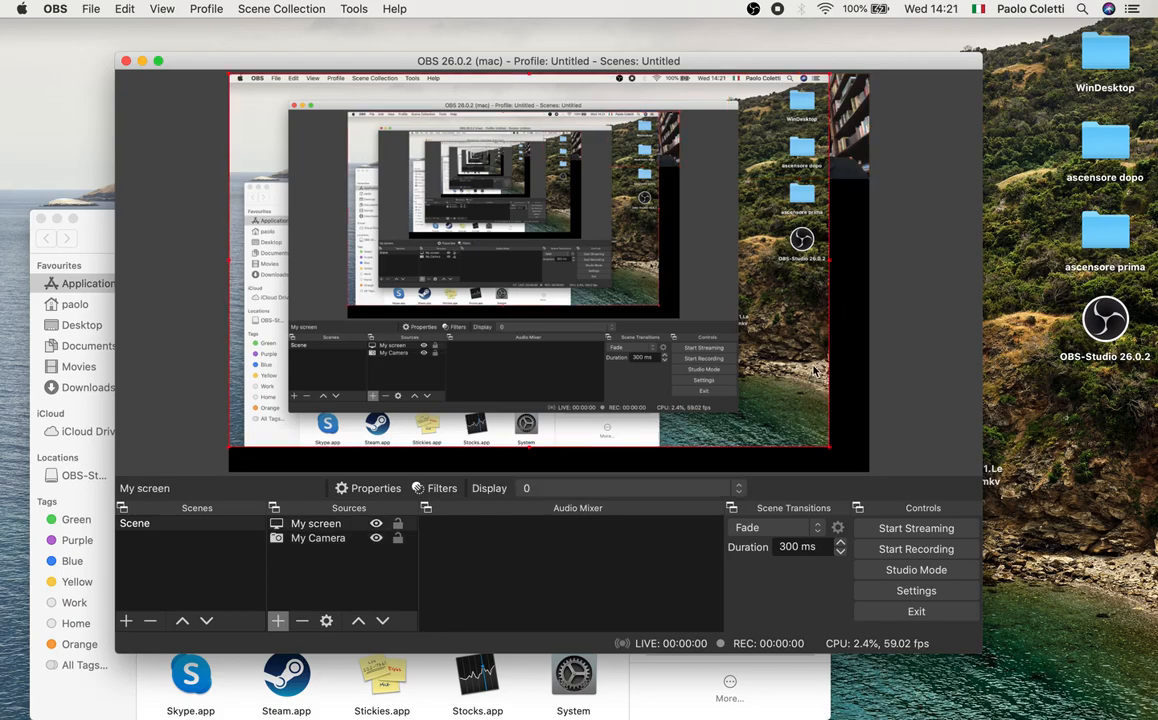
{"action": "left_click_drag", "start_coordinate": [828, 447], "coordinate": [865, 468]}
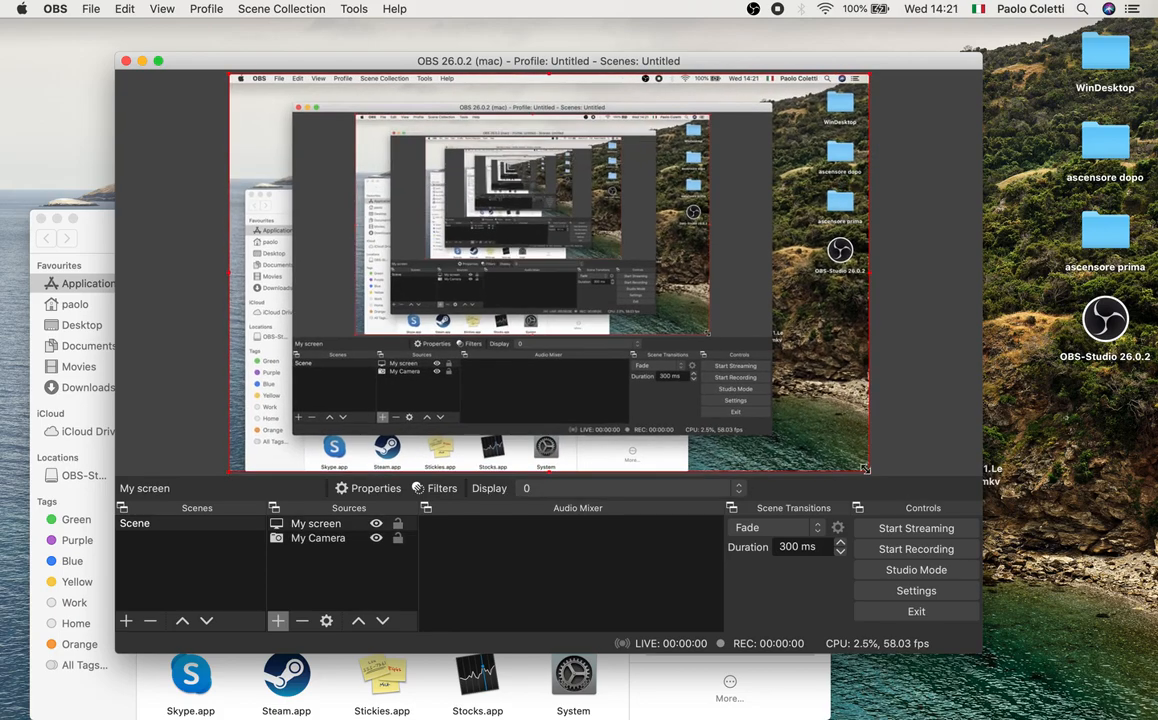
Place the My Camera source above My screen in the stacking order, and shift the OBS window slightly away from the menu bar
{"action": "left_click", "coordinate": [315, 546]}
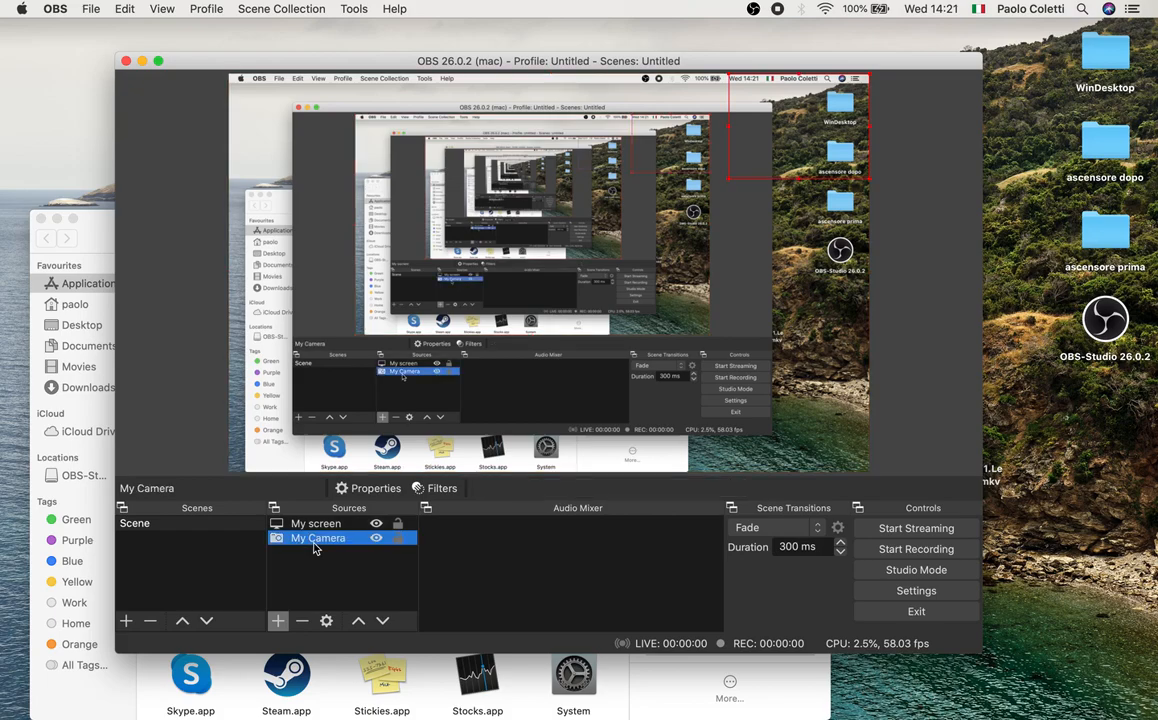
{"action": "left_click", "coordinate": [358, 621]}
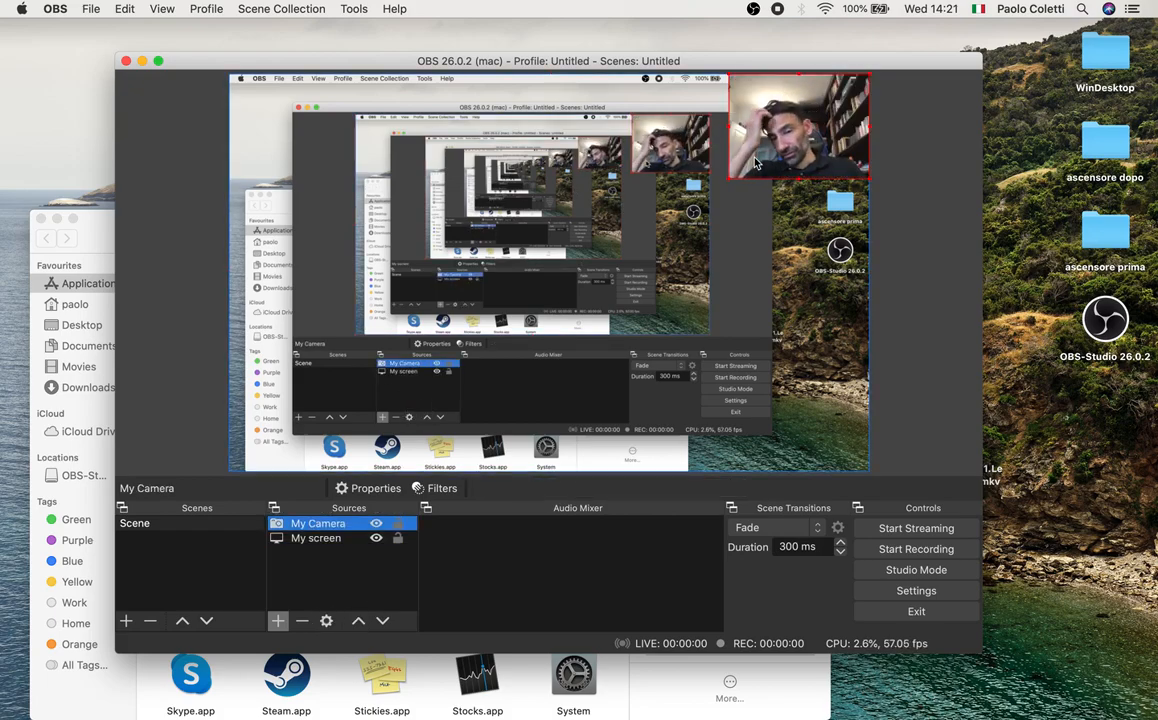
{"action": "left_click_drag", "start_coordinate": [683, 68], "coordinate": [751, 116]}
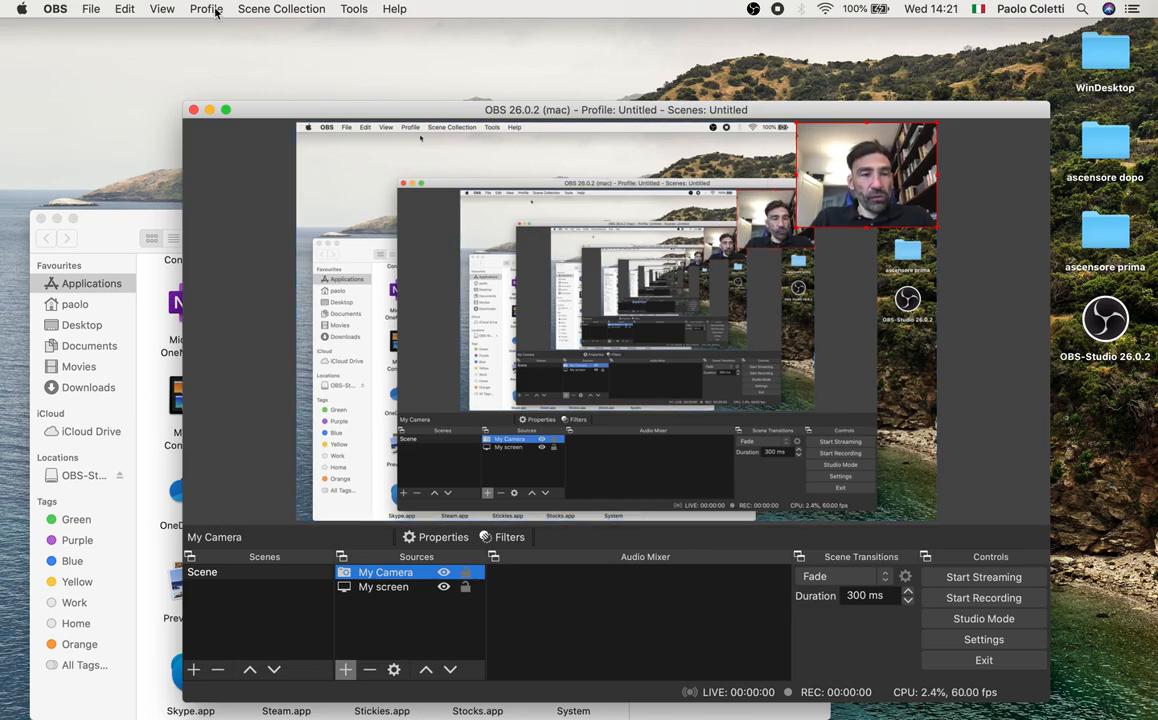
Open the output preferences and set the streaming video bitrate to 200 Kbps
{"action": "left_click", "coordinate": [91, 9]}
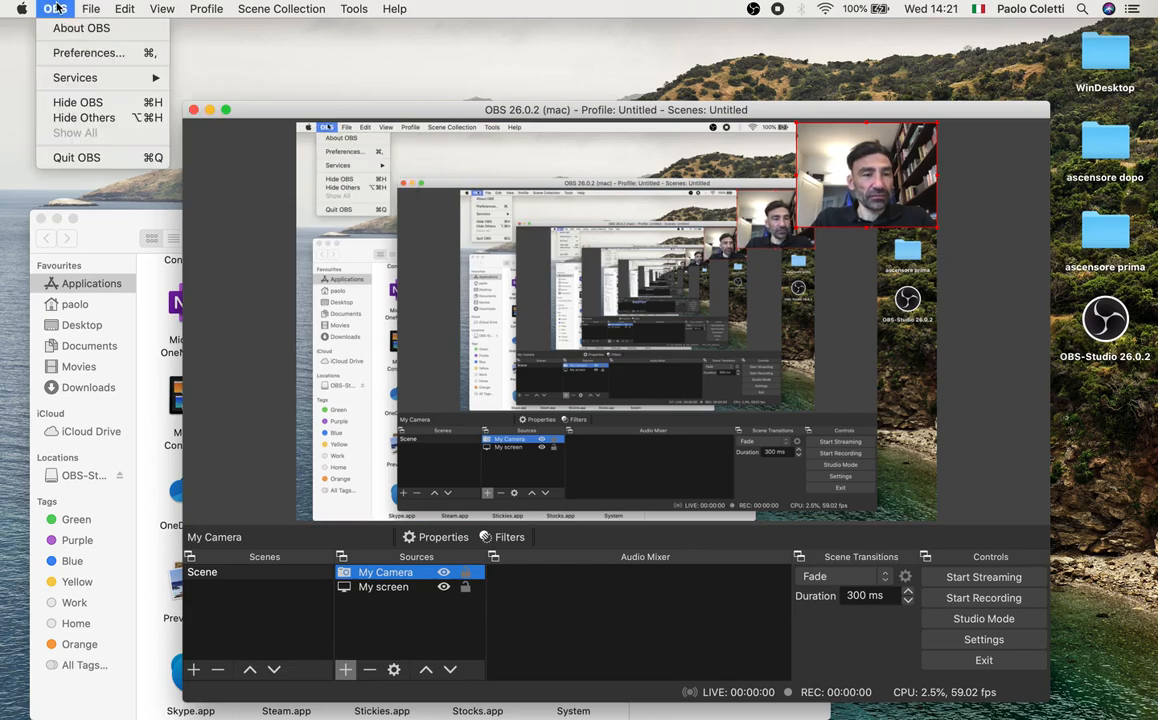
{"action": "left_click", "coordinate": [75, 53]}
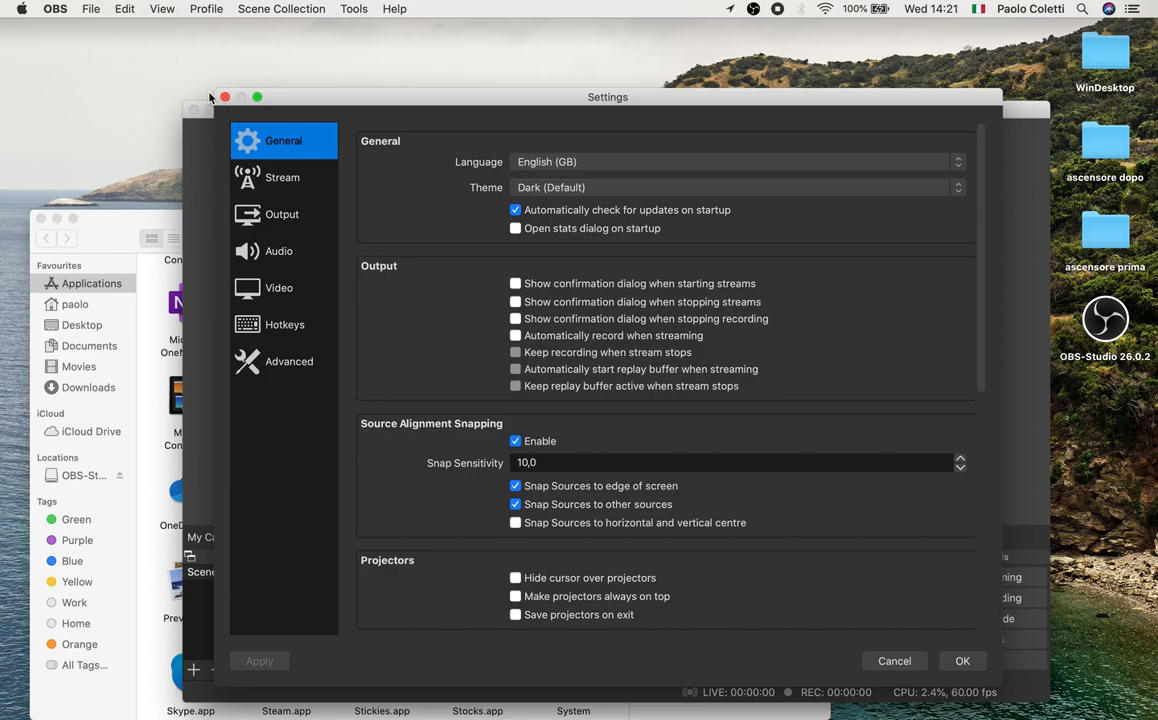
{"action": "left_click", "coordinate": [279, 222]}
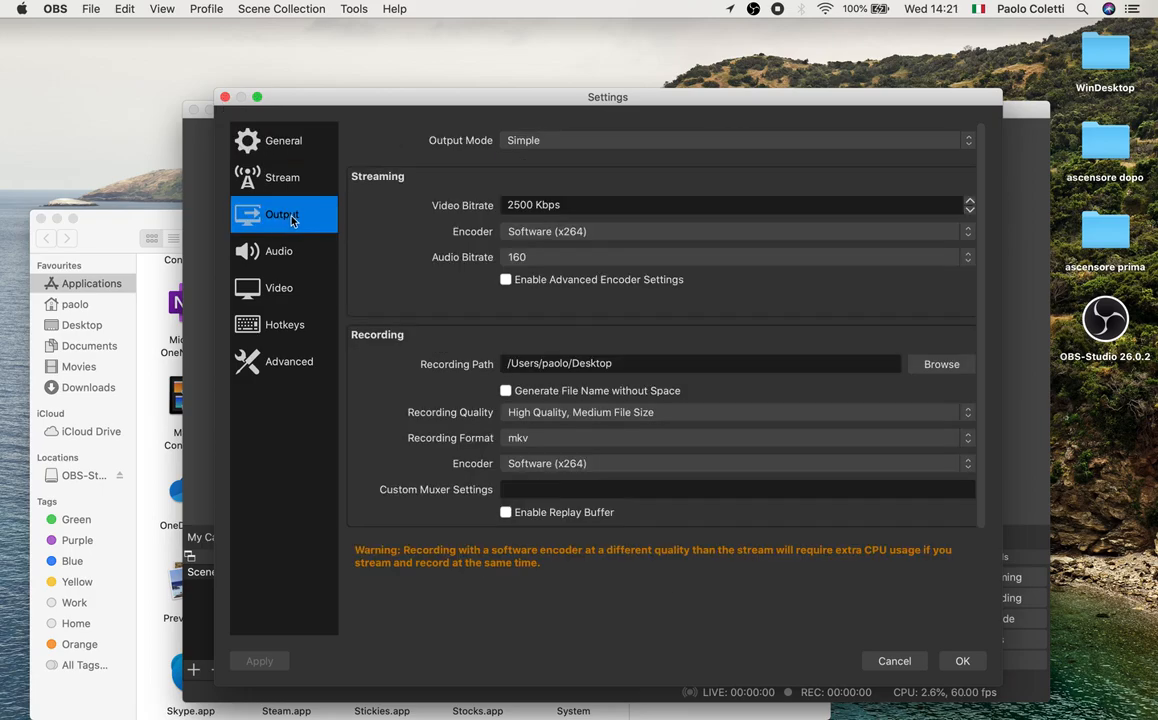
{"action": "left_click", "coordinate": [530, 204]}
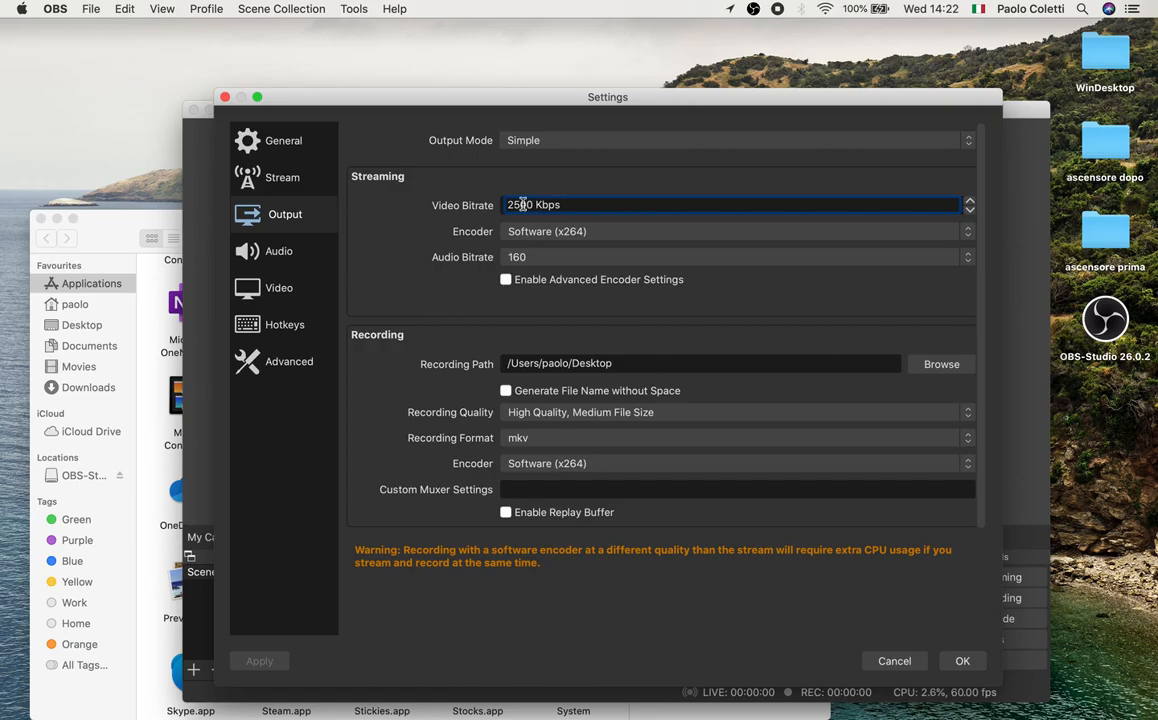
{"action": "key", "text": "Left"}
{"action": "key", "text": "BackSpace"}
Set the streaming audio bitrate to 20 and the recording quality to "Same as stream"
{"action": "left_click", "coordinate": [554, 262]}
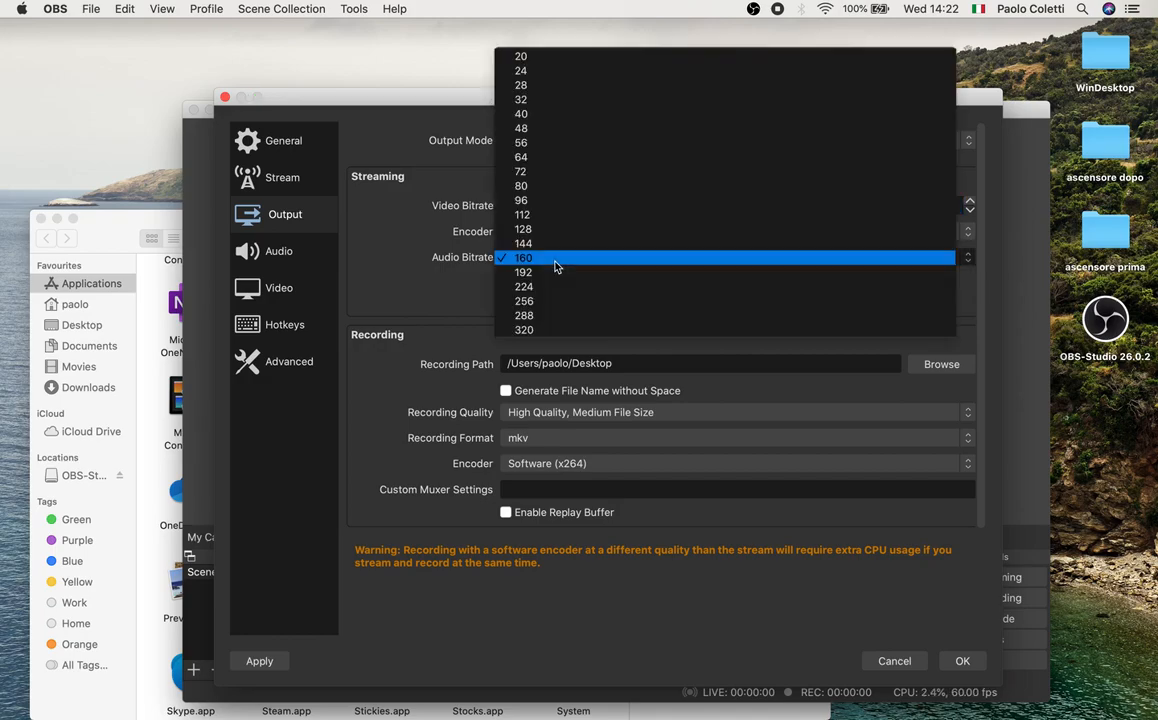
{"action": "left_click", "coordinate": [569, 58]}
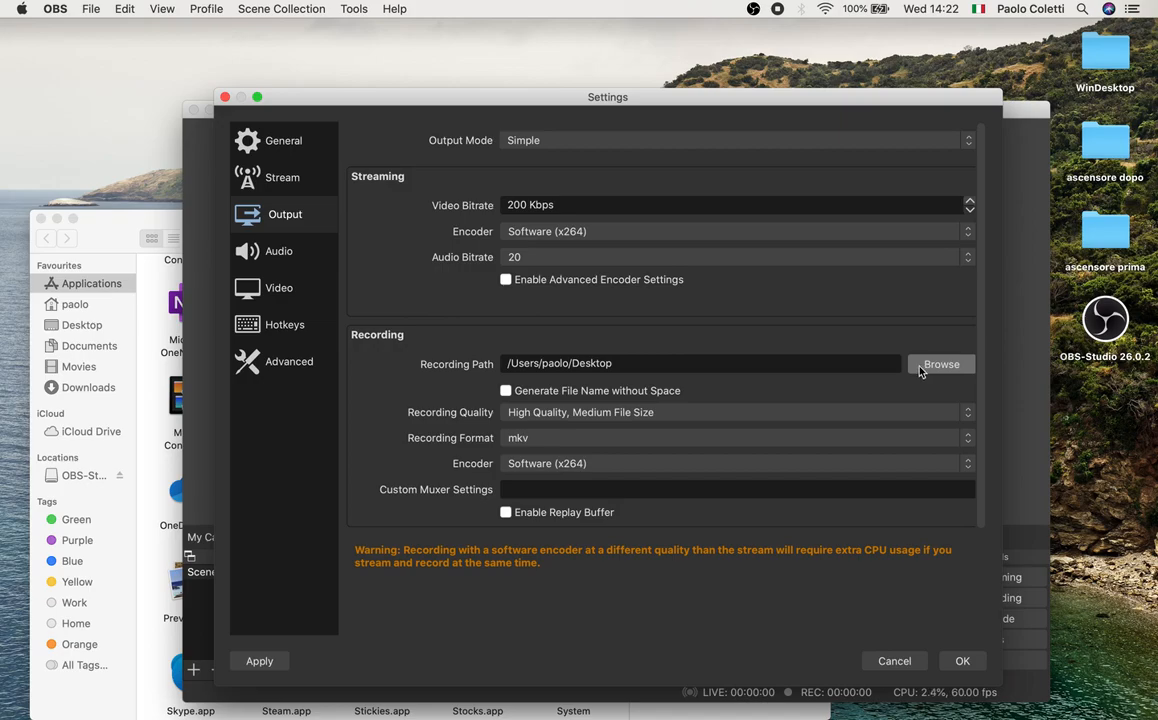
{"action": "left_click", "coordinate": [546, 413]}
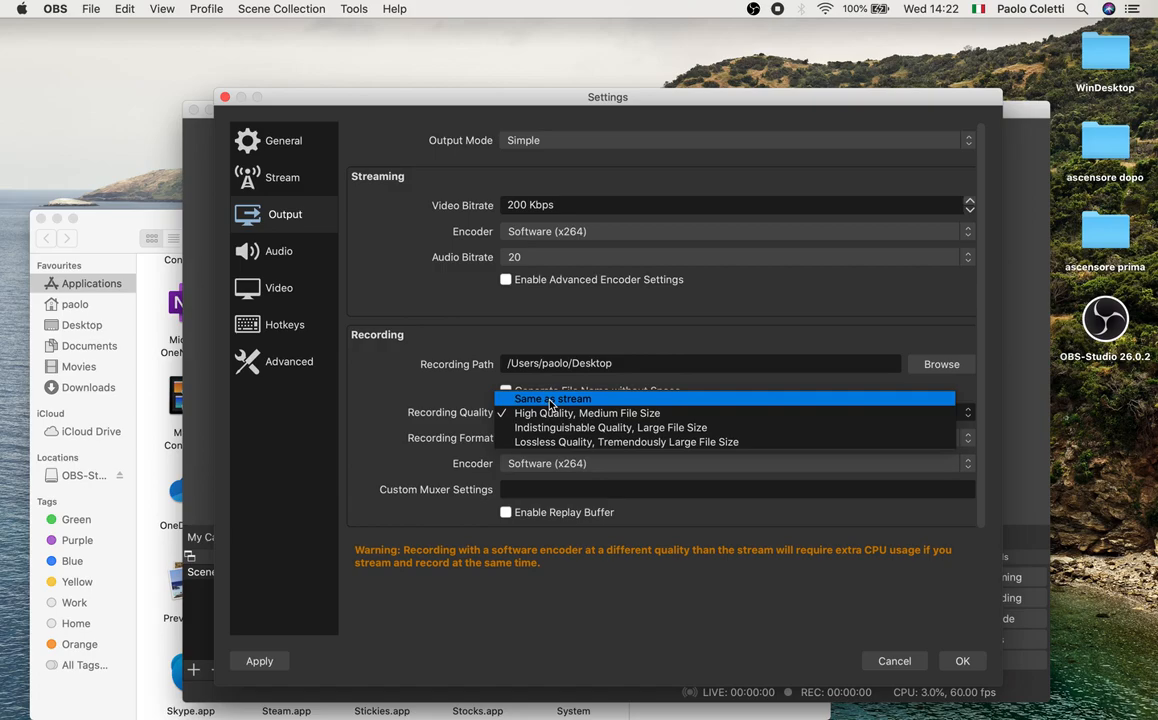
{"action": "left_click", "coordinate": [550, 404]}
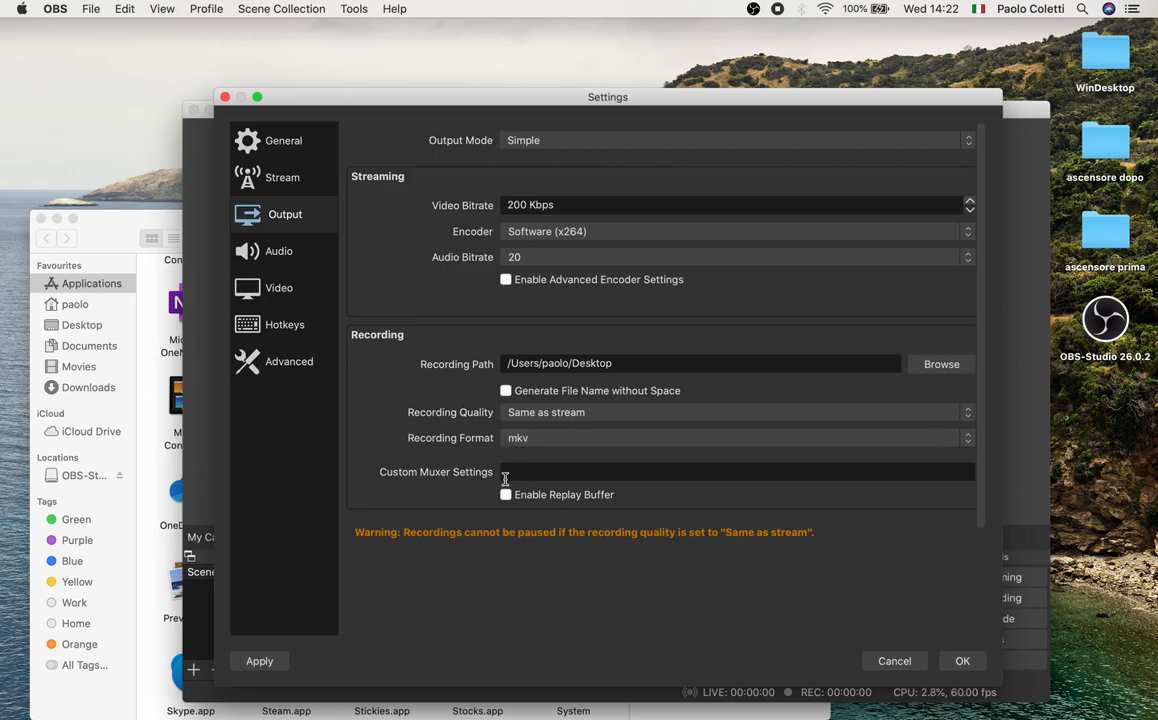
Set the Mic/Auxiliary Audio device to Disabled in the audio settings
{"action": "left_click", "coordinate": [270, 252]}
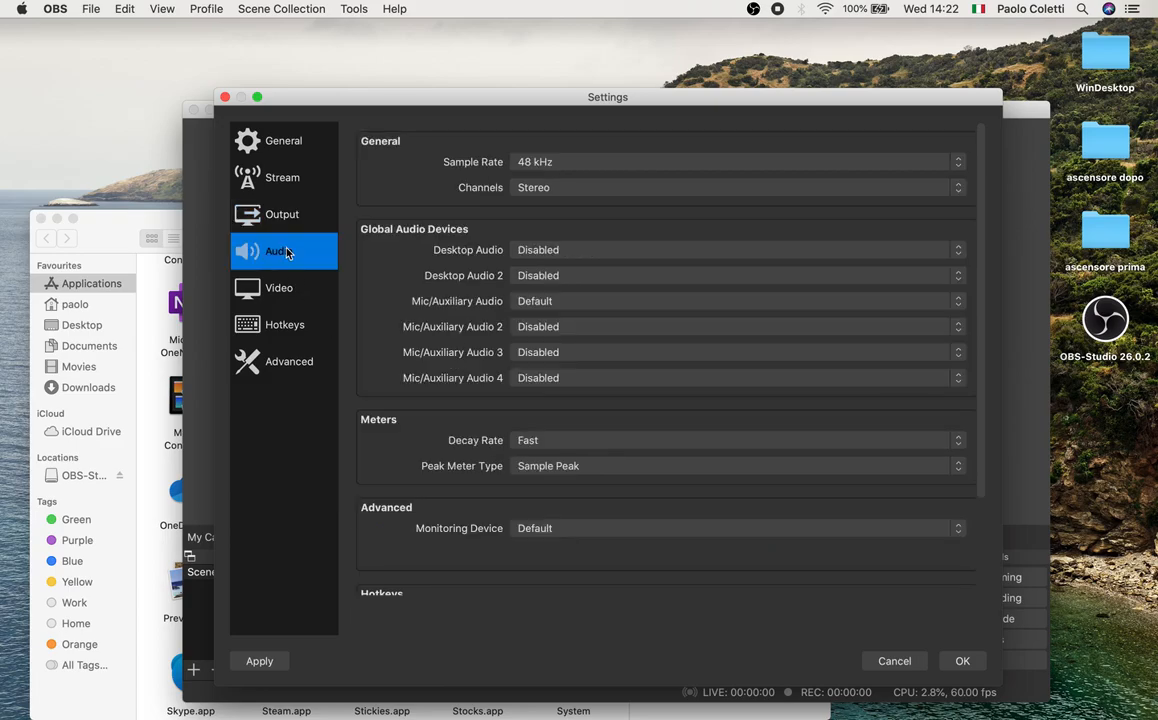
{"action": "left_click", "coordinate": [561, 303]}
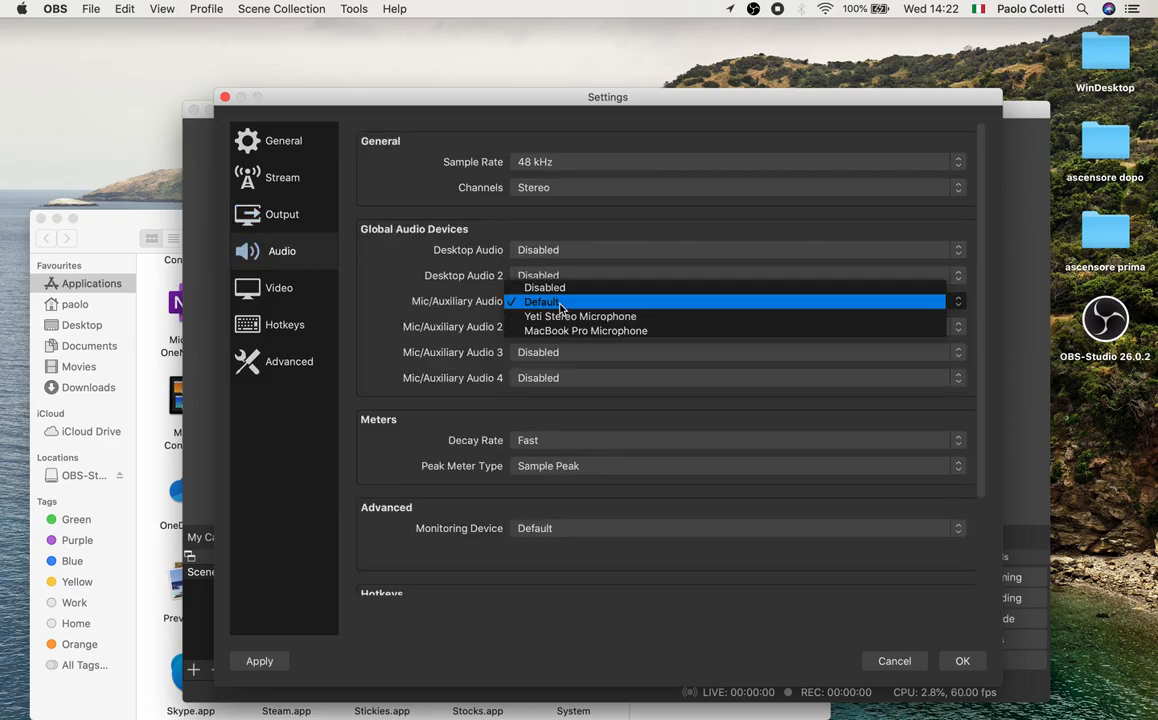
{"action": "left_click", "coordinate": [545, 288]}
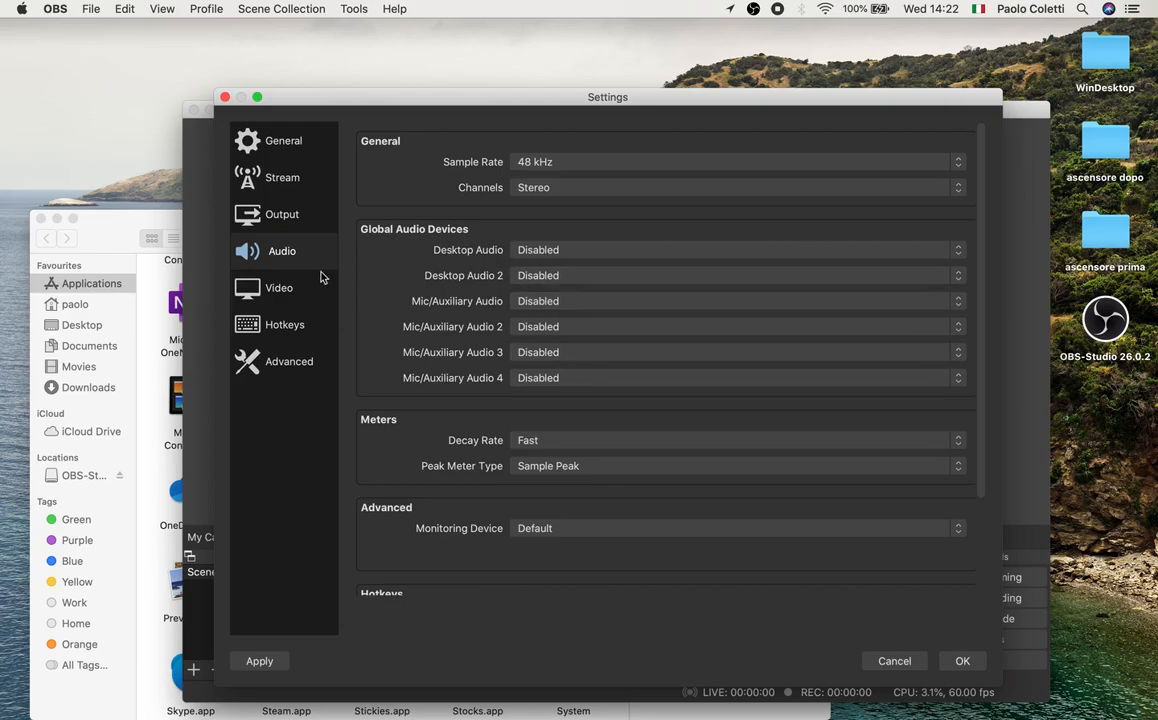
Set the video frame rate to an integer FPS value of 3 and apply the settings
{"action": "left_click", "coordinate": [268, 292]}
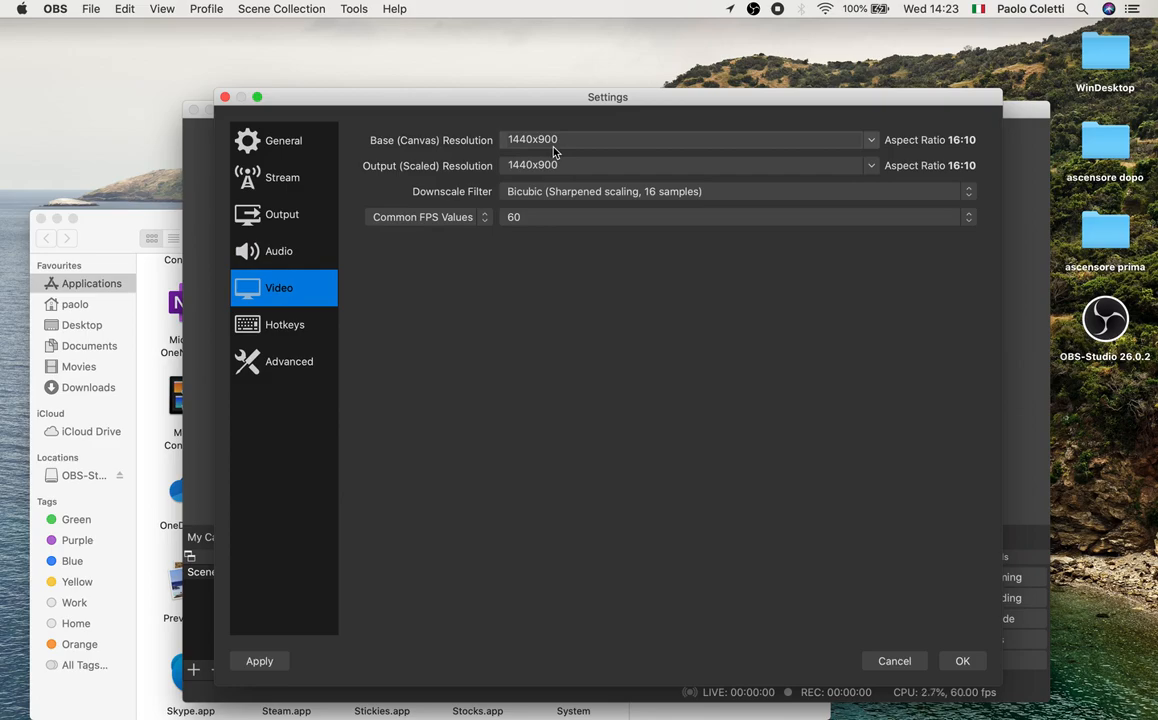
{"action": "left_click", "coordinate": [449, 222]}
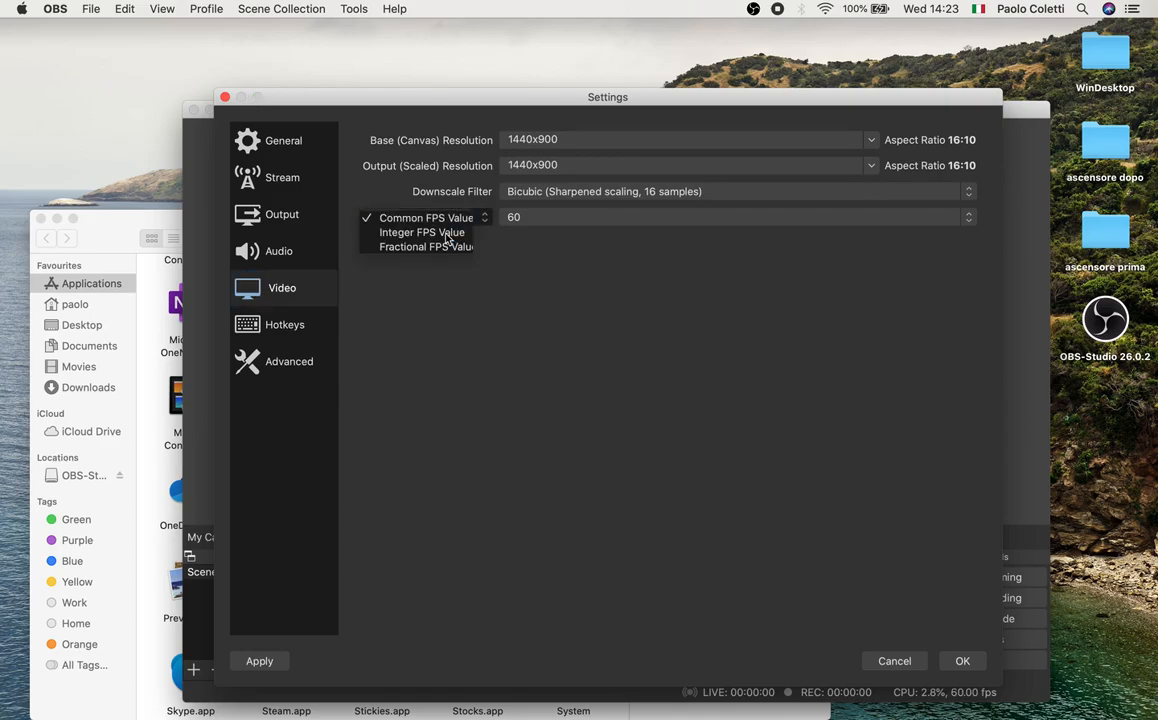
{"action": "left_click", "coordinate": [447, 236]}
{"action": "left_click", "coordinate": [544, 220]}
{"action": "key", "text": "BackSpace"}
{"action": "key", "text": "BackSpace"}
{"action": "type", "text": "3"}
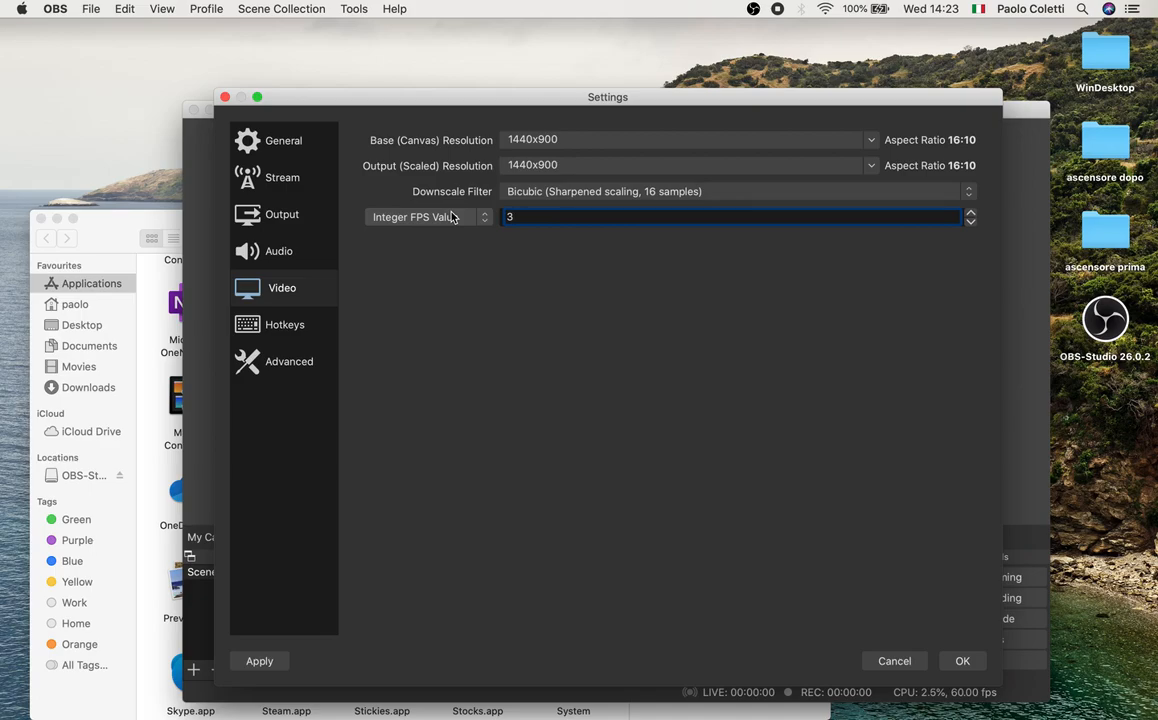
{"action": "left_click", "coordinate": [960, 661]}
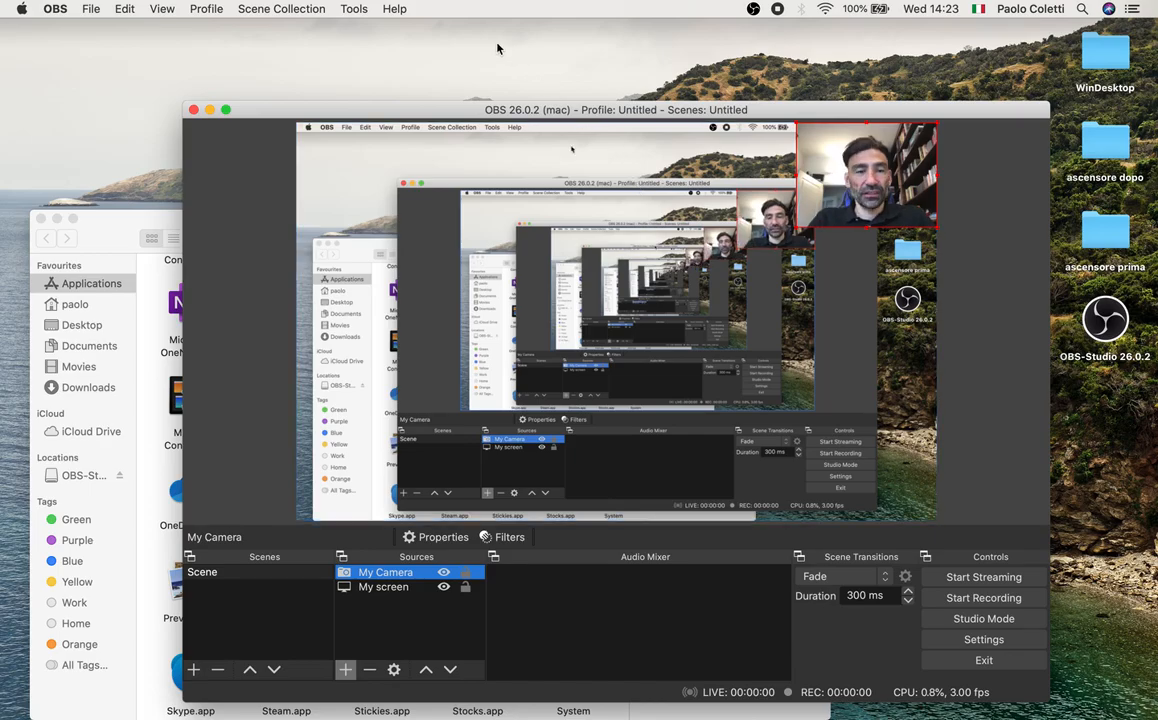
Close the Finder Applications window and the OBS-Studio 26.0.2 installer window behind OBS
{"action": "left_click", "coordinate": [114, 228]}
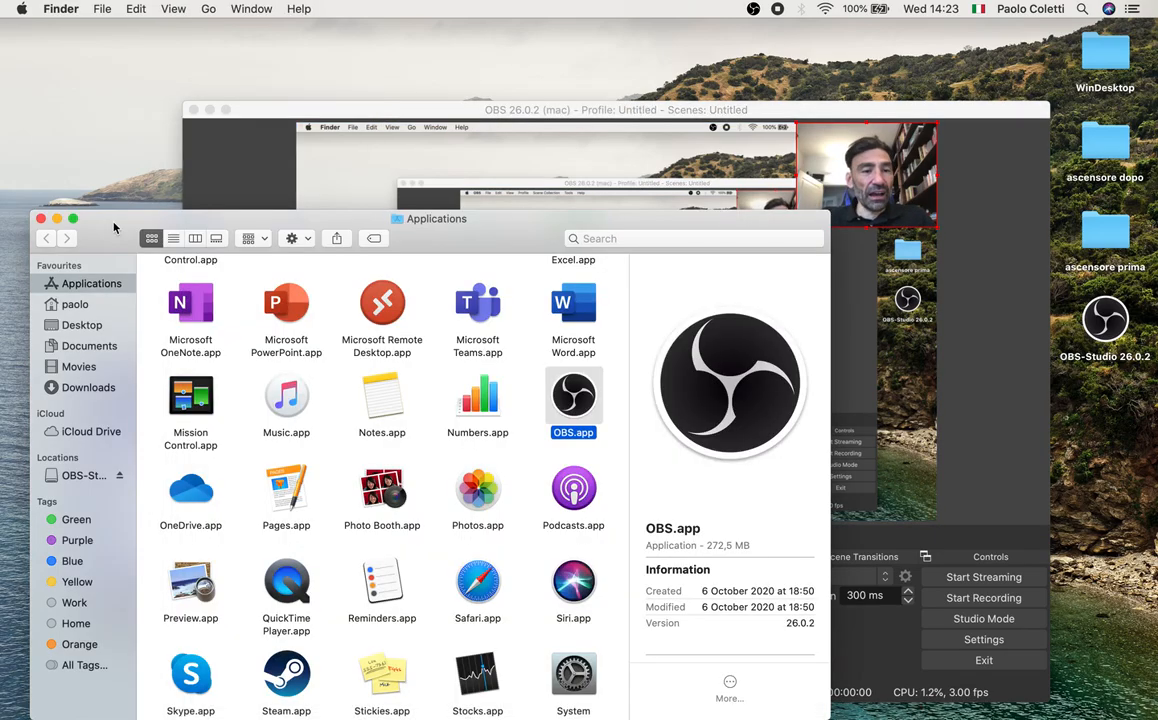
{"action": "left_click", "coordinate": [40, 219]}
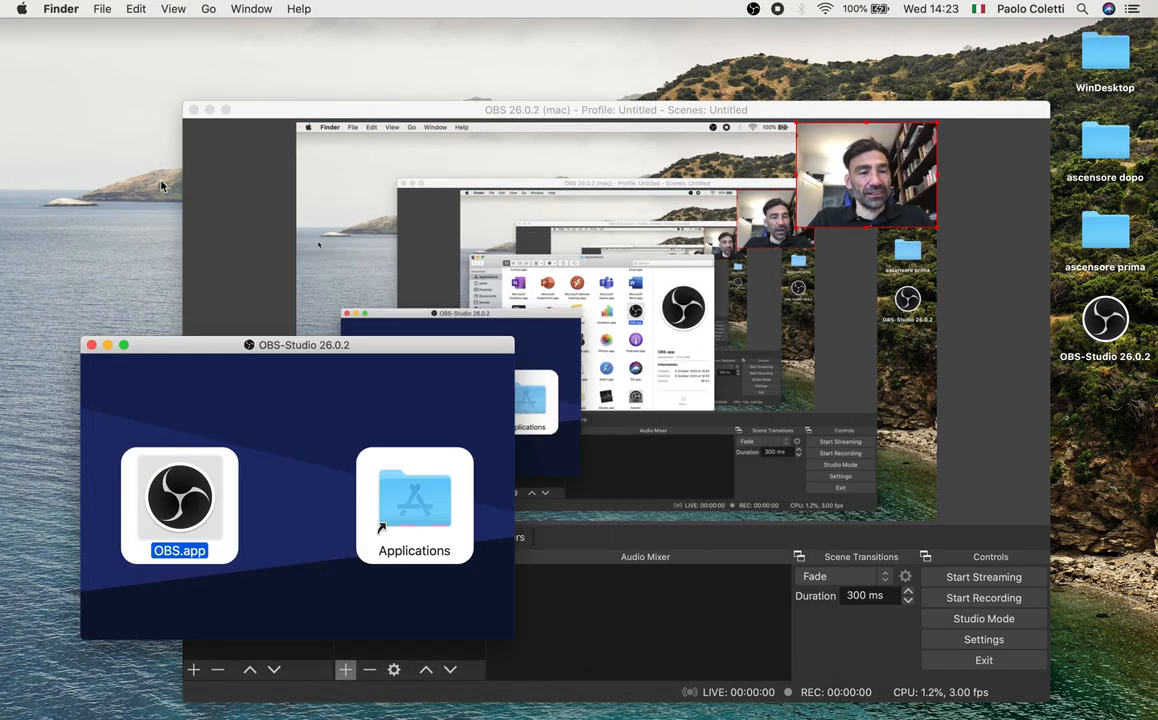
{"action": "left_click", "coordinate": [91, 346]}
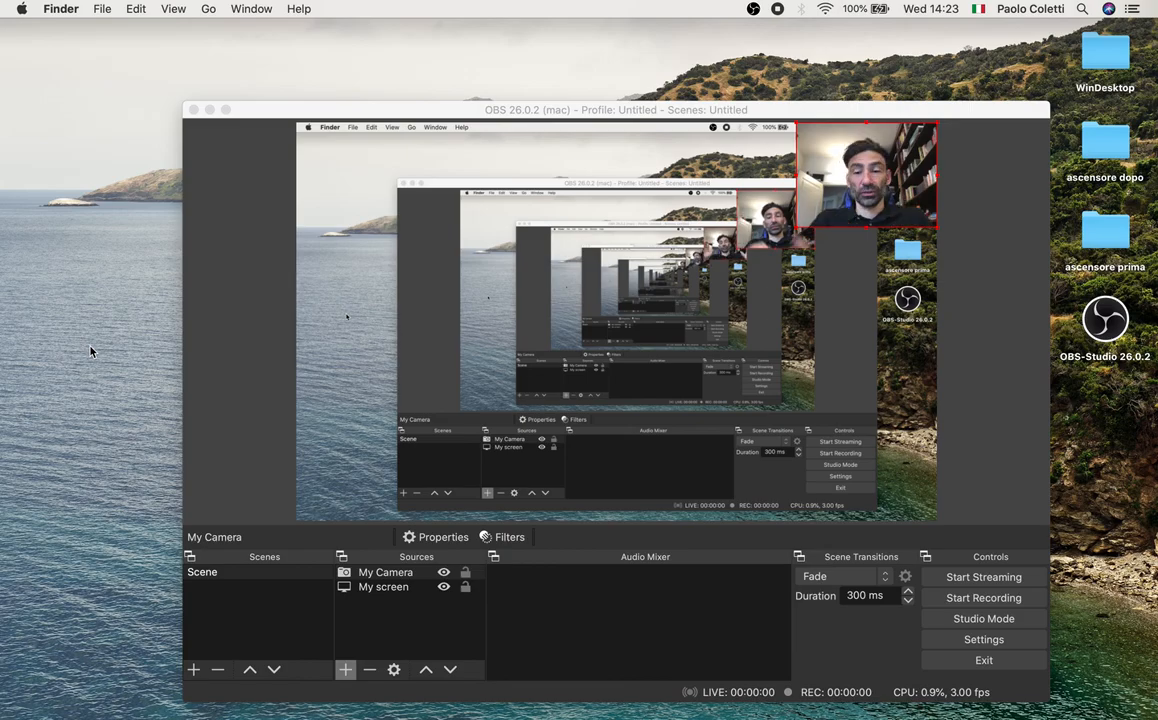
Start recording in OBS and minimize its window to clear the desktop
{"action": "left_click", "coordinate": [997, 607]}
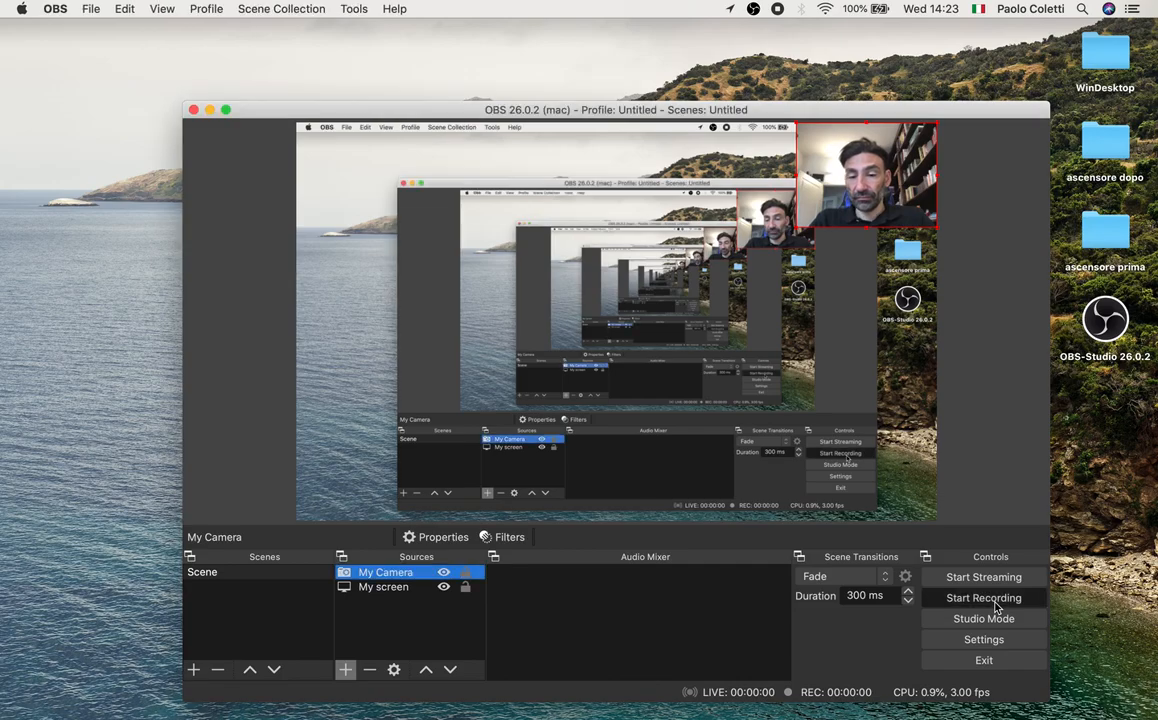
{"action": "left_click", "coordinate": [997, 600]}
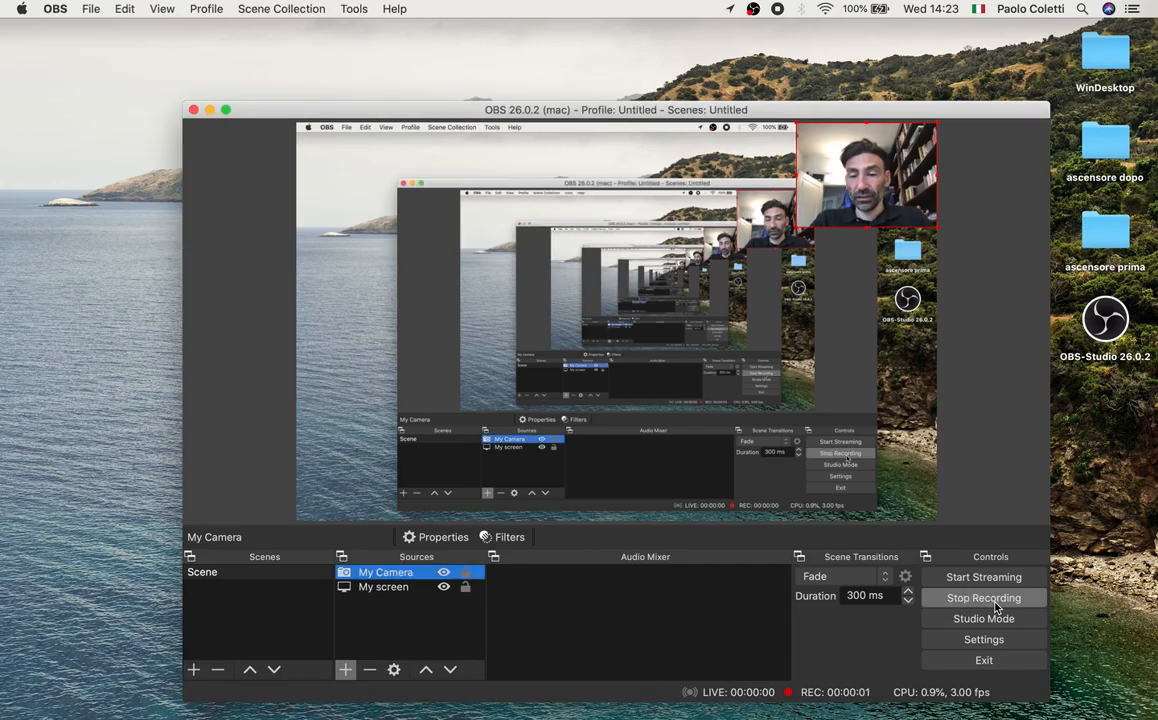
{"action": "left_click", "coordinate": [210, 110]}
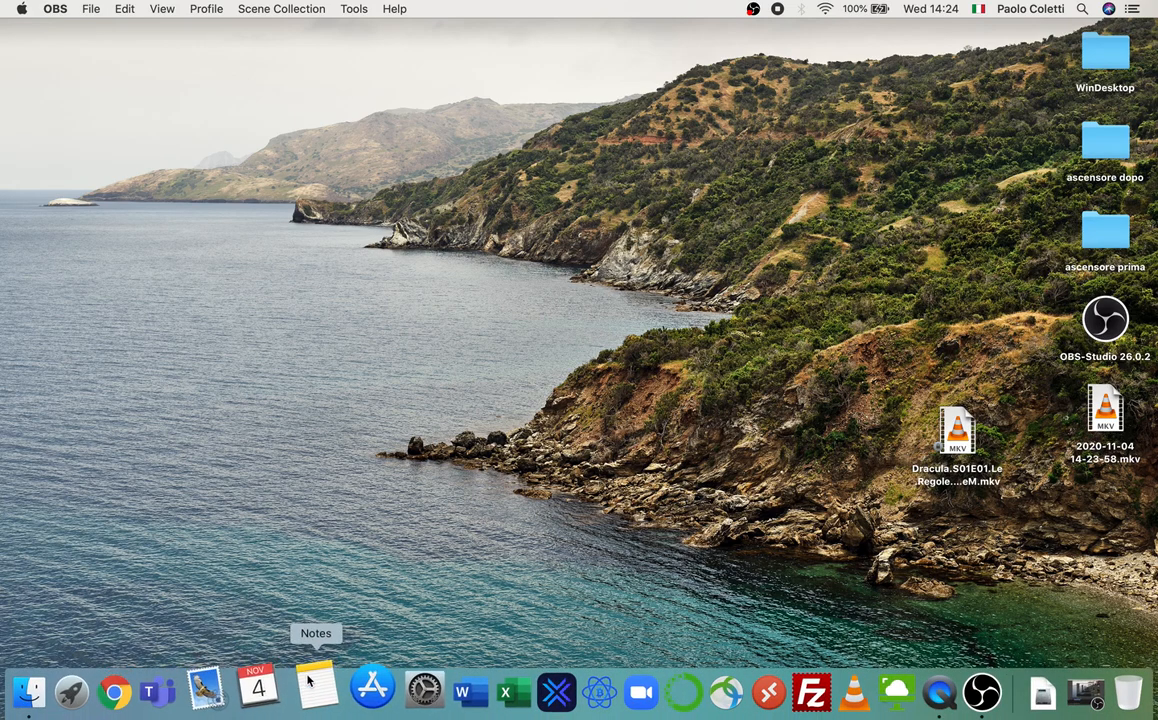
Switch to Excel, create a blank workbook and enlarge the sheet zoom to 220%
{"action": "left_click", "coordinate": [488, 683]}
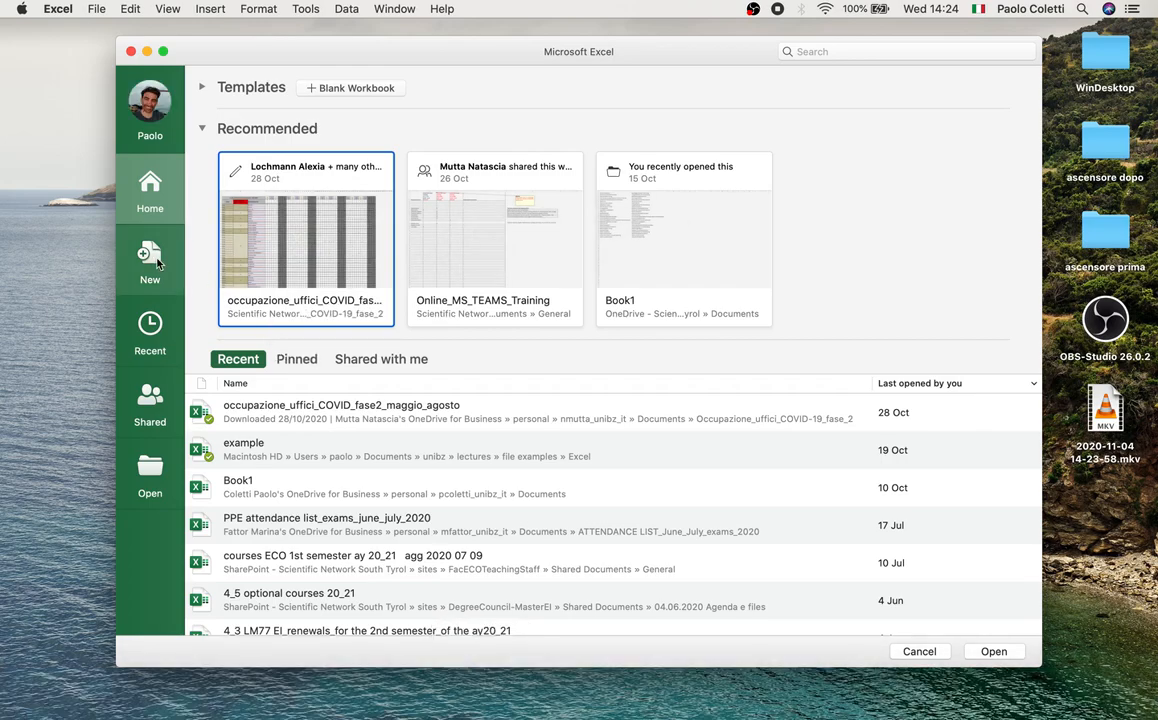
{"action": "left_click", "coordinate": [155, 254]}
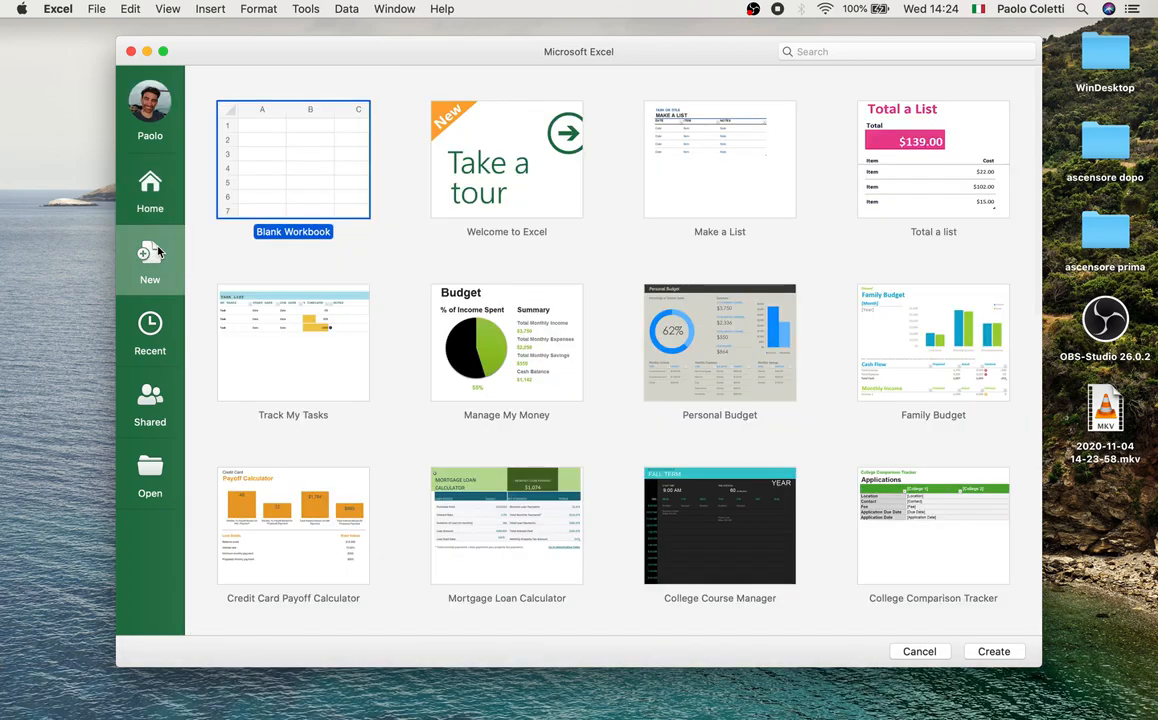
{"action": "double_click", "coordinate": [327, 167]}
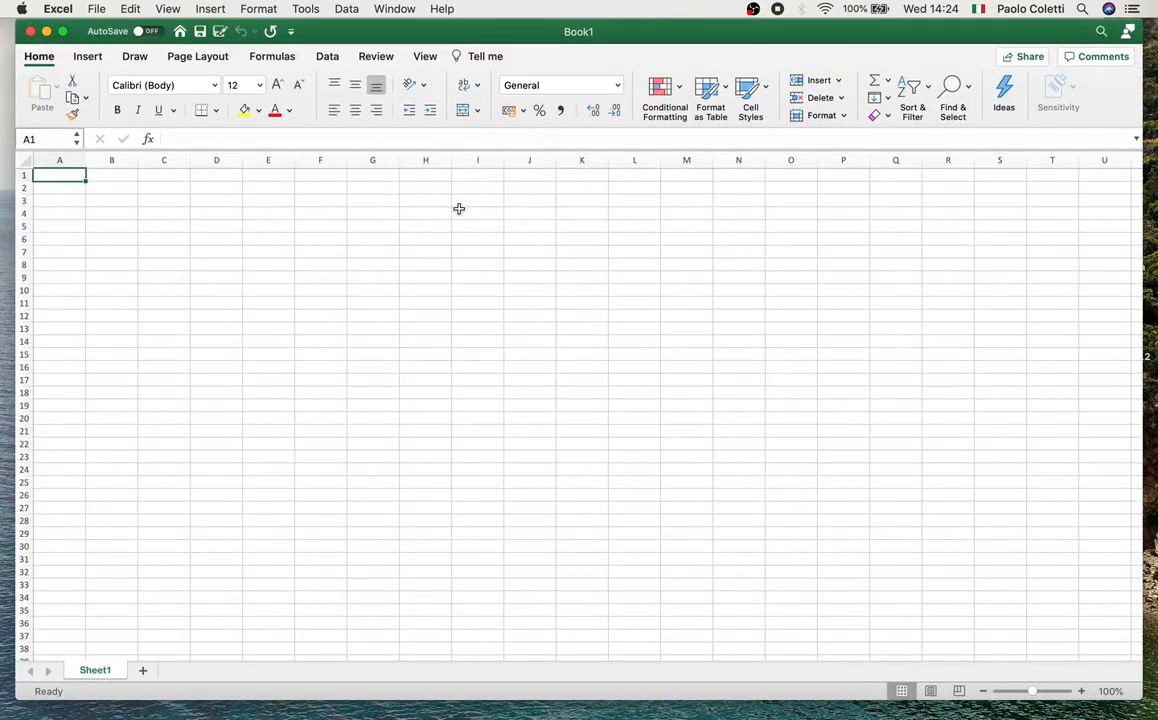
{"action": "left_click", "coordinate": [1081, 691]}
{"action": "left_click", "coordinate": [1081, 691]}
{"action": "left_click", "coordinate": [1081, 691]}
{"action": "left_click", "coordinate": [1081, 691]}
{"action": "left_click", "coordinate": [1081, 691]}
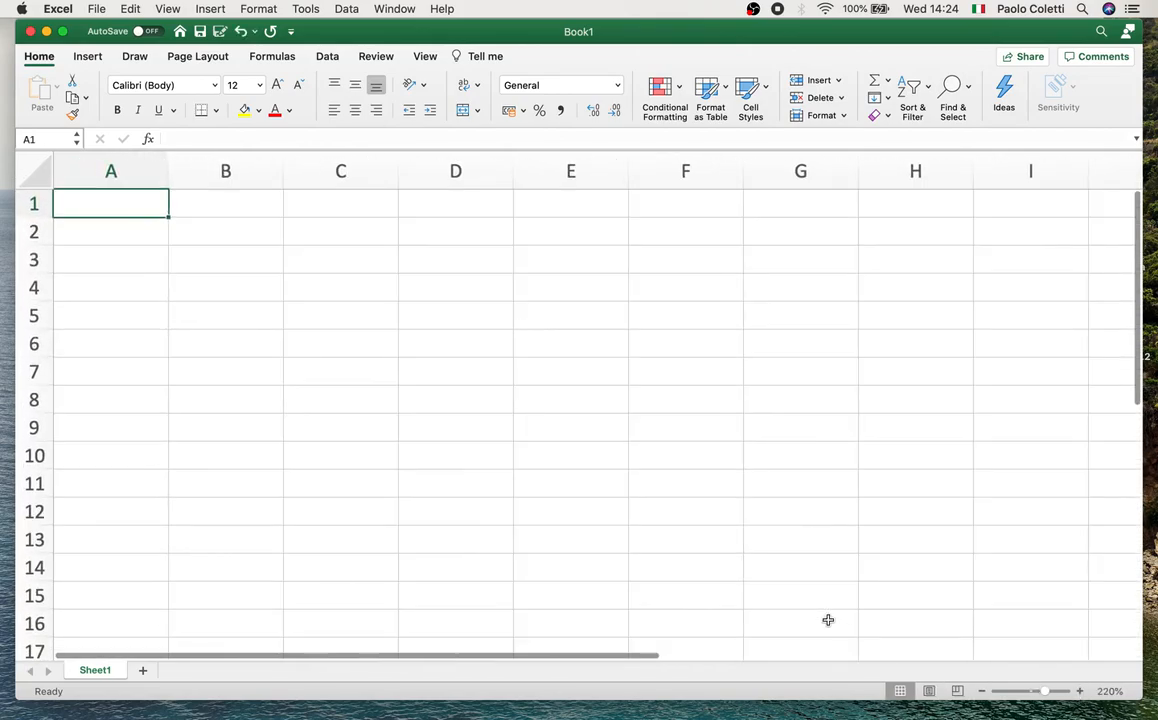
Enter 7 in A1 and 8 in A2, and add them in A3 with =SUM(A1:A2)
{"action": "key", "text": "Return"}
{"action": "type", "text": "8"}
{"action": "key", "text": "Return"}
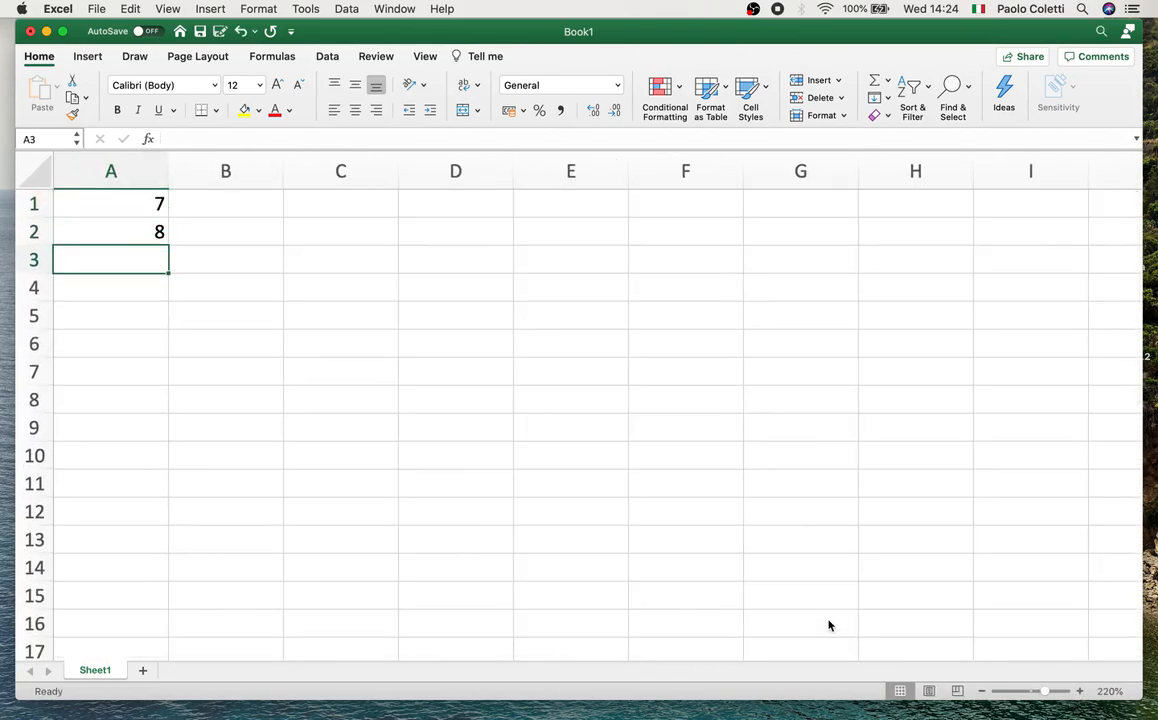
{"action": "type", "text": "=SUM("}
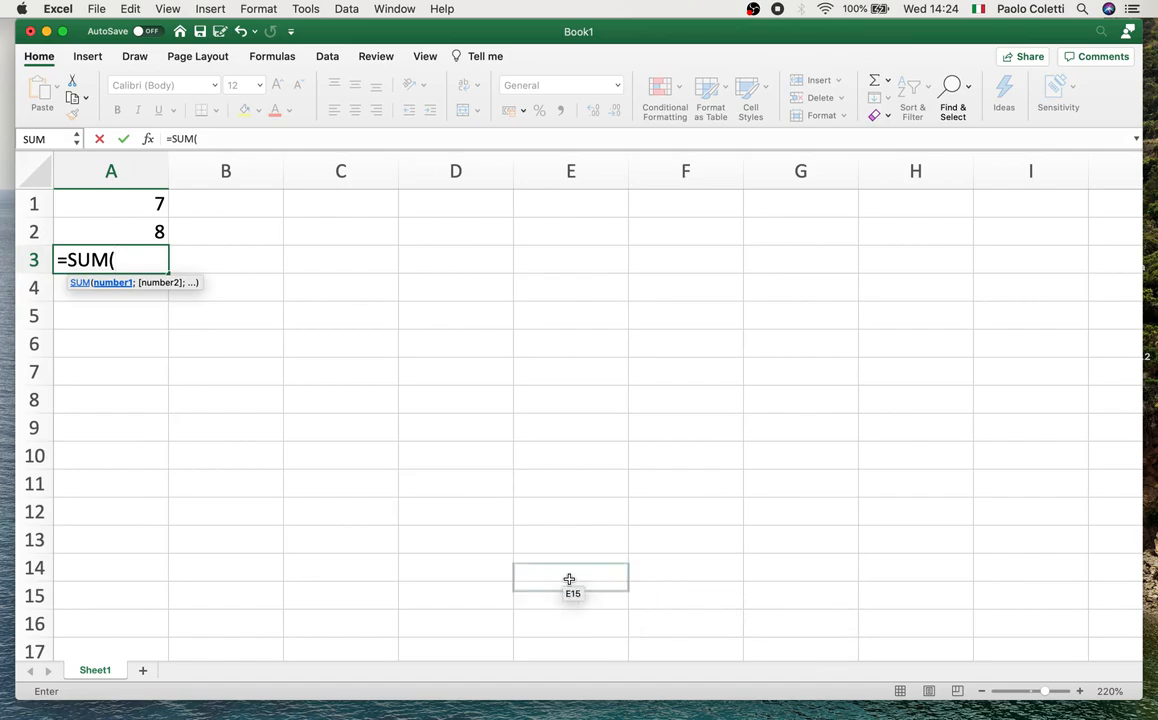
{"action": "left_click_drag", "start_coordinate": [163, 203], "coordinate": [157, 238]}
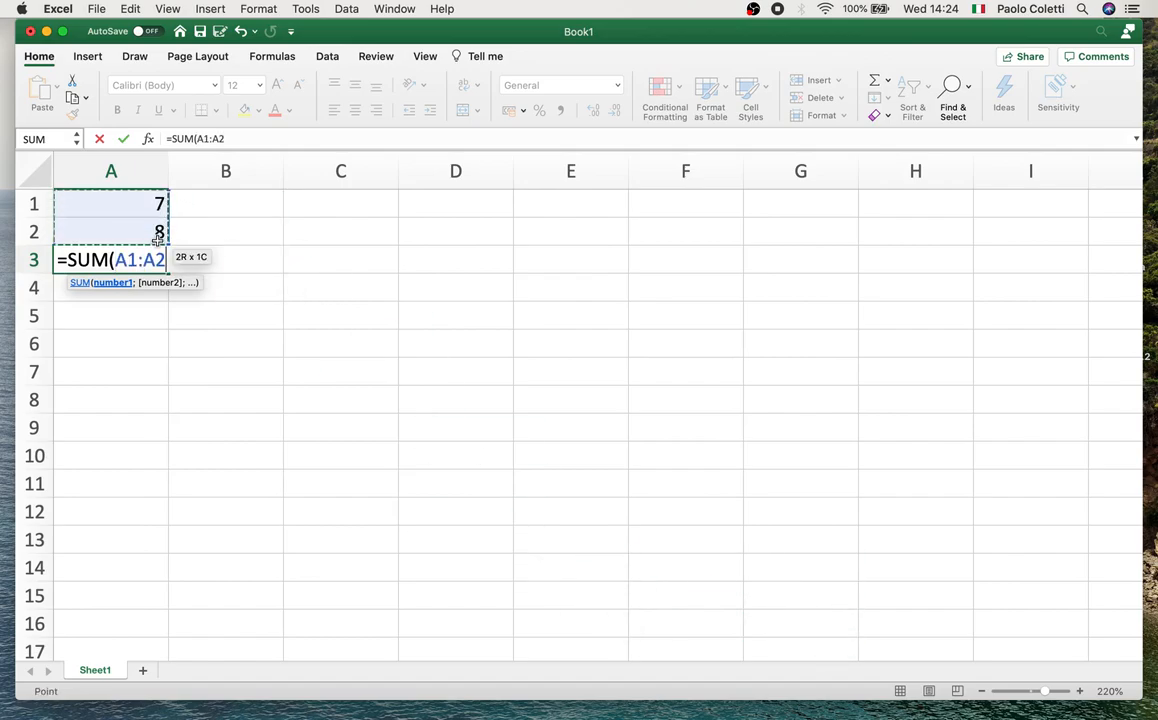
{"action": "type", "text": ")"}
{"action": "key", "text": "Return"}
Enter =A3/A2 in cell A4 and format the cell as a percentage
{"action": "type", "text": "="}
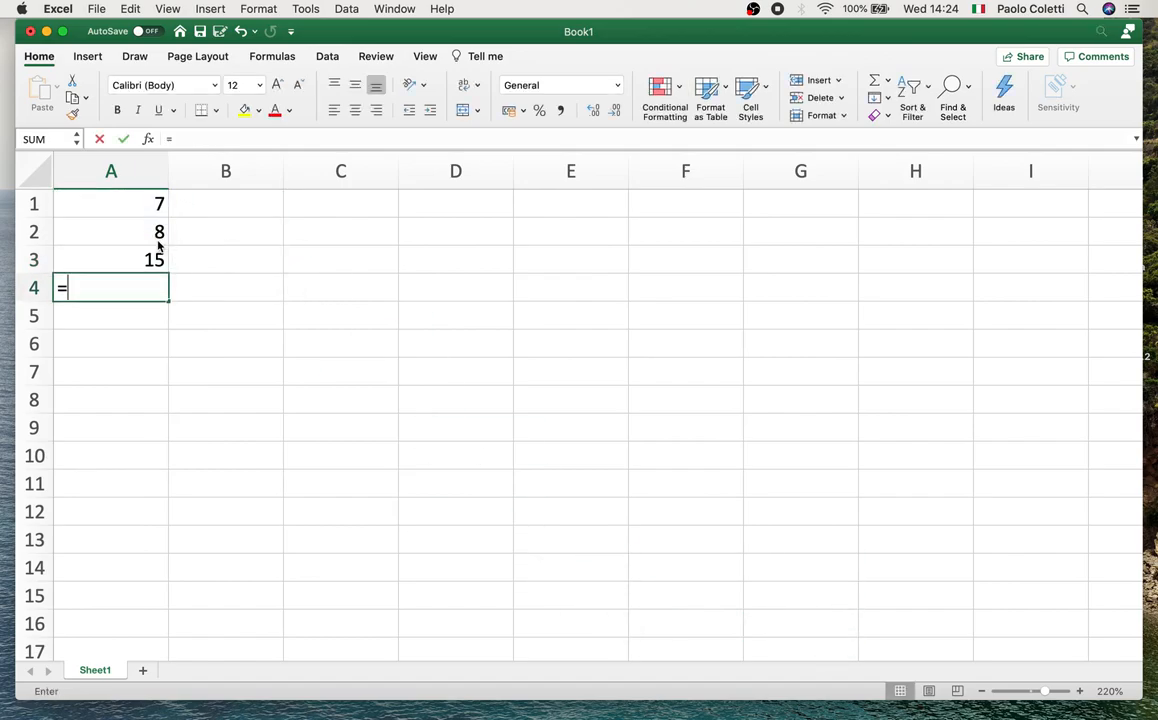
{"action": "left_click", "coordinate": [142, 261]}
{"action": "type", "text": "/"}
{"action": "left_click", "coordinate": [138, 235]}
{"action": "key", "text": "Return"}
{"action": "left_click", "coordinate": [129, 289]}
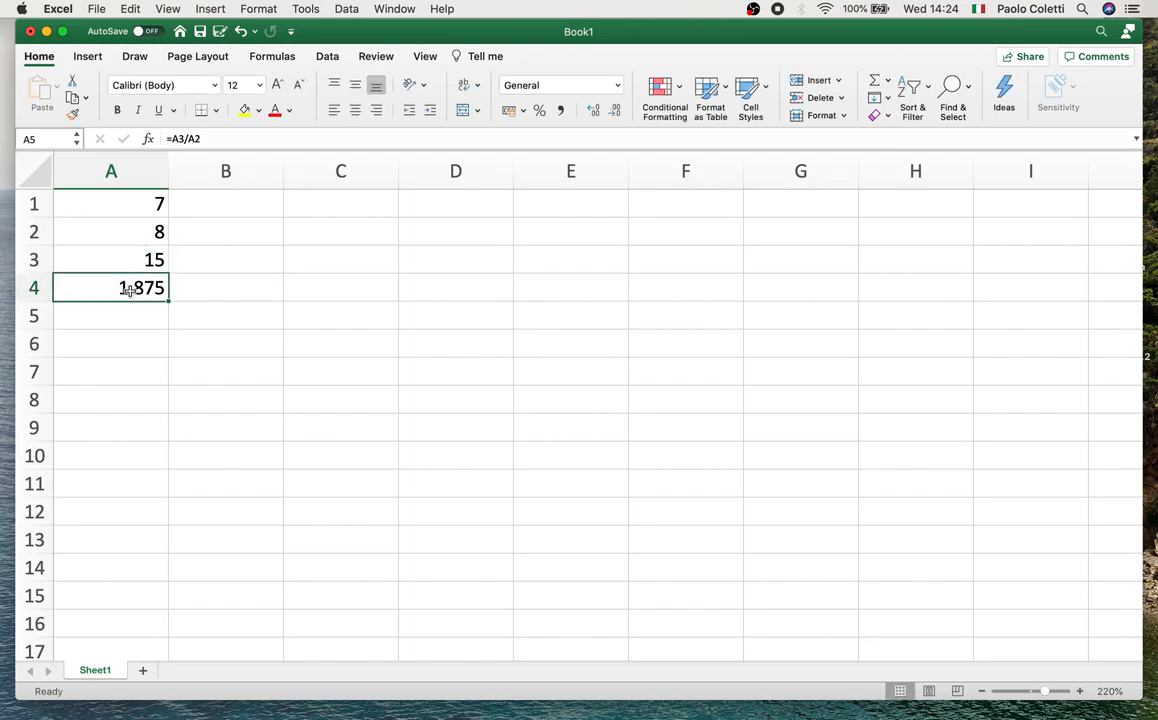
{"action": "left_click", "coordinate": [539, 110]}
{"action": "left_click", "coordinate": [509, 265]}
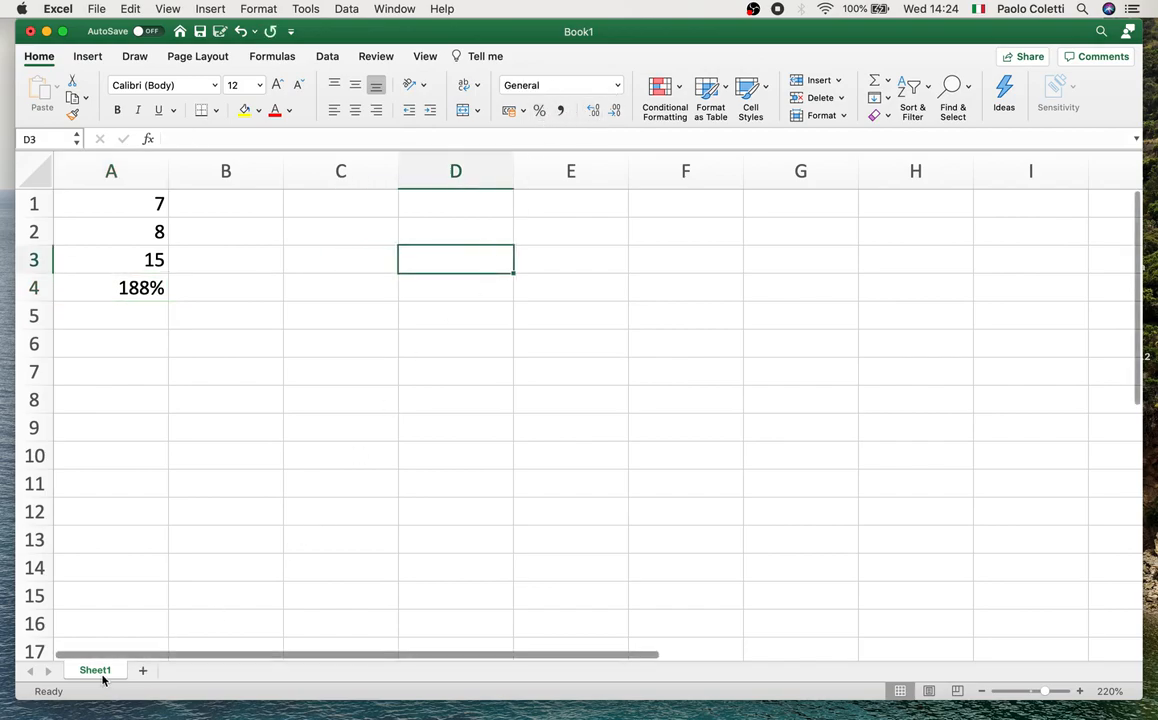
Switch to Anaconda Navigator and launch the Jupyter Notebook
{"action": "mouse_move", "coordinate": [70, 714]}
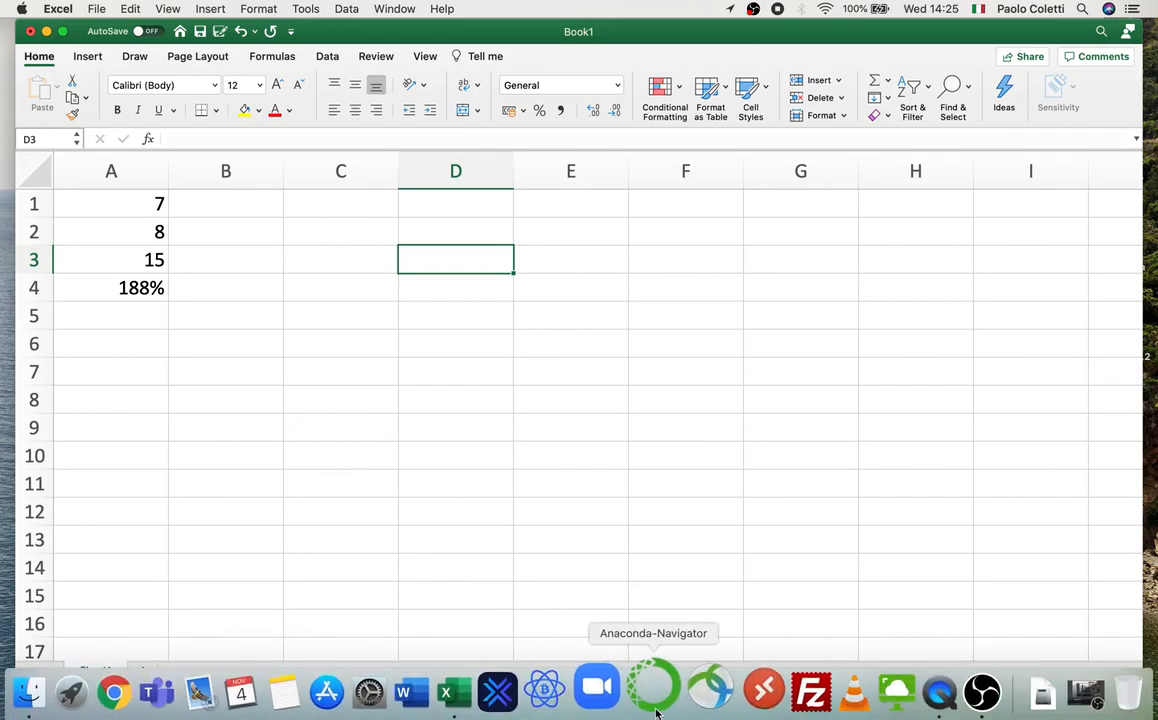
{"action": "left_click", "coordinate": [665, 690]}
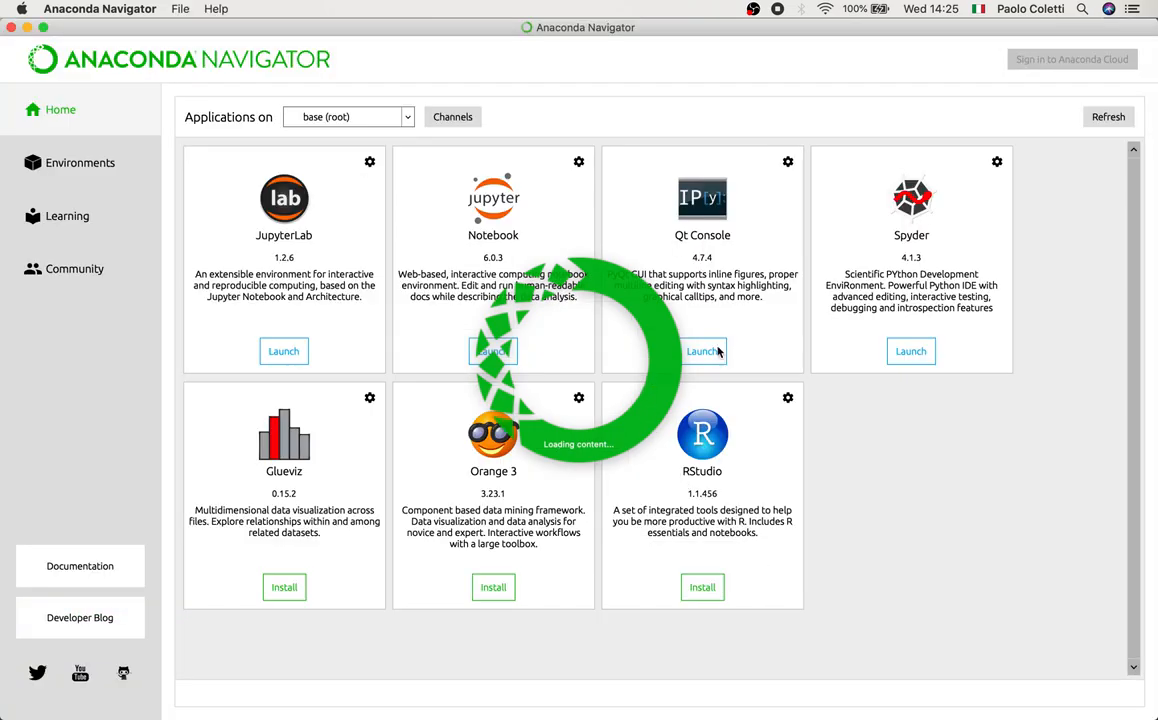
{"action": "left_click", "coordinate": [492, 352]}
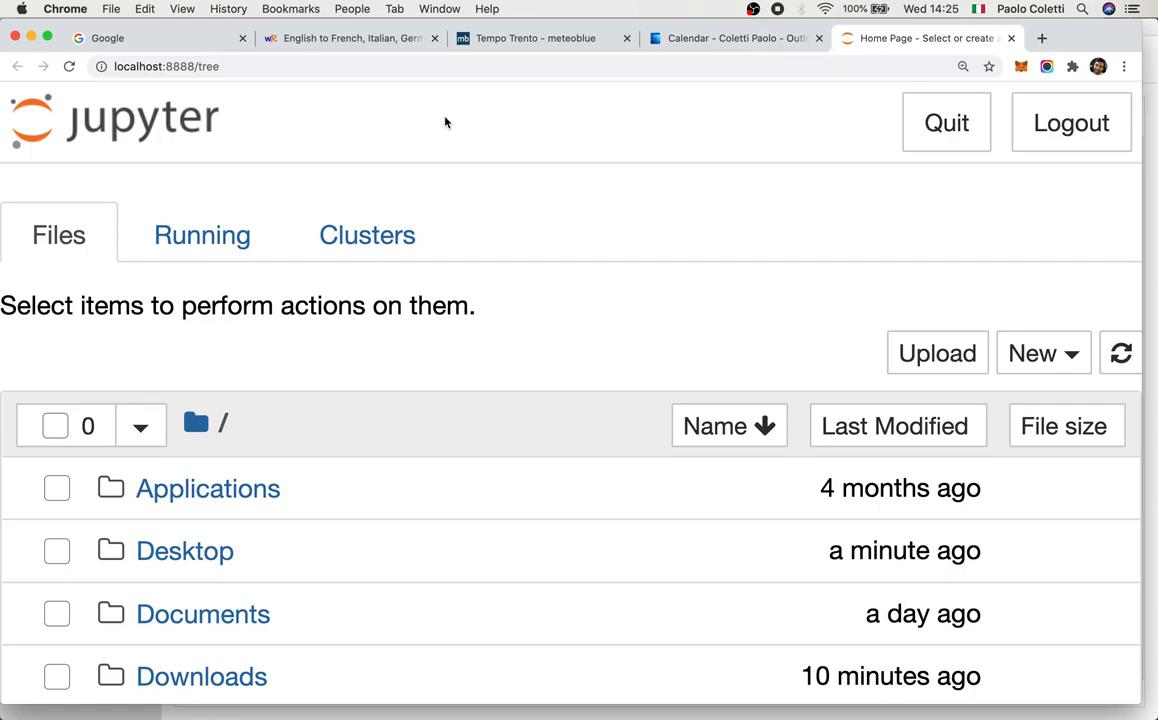
Switch back to OBS and stop the recording
{"action": "mouse_move", "coordinate": [380, 705]}
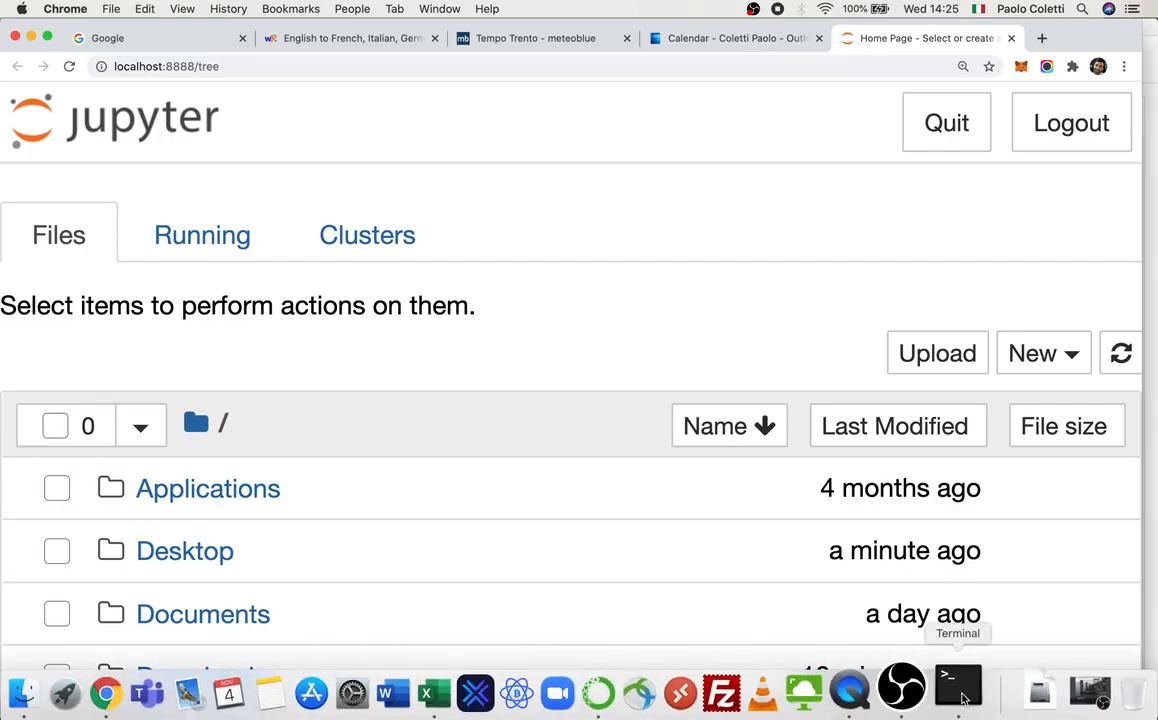
{"action": "left_click", "coordinate": [918, 692]}
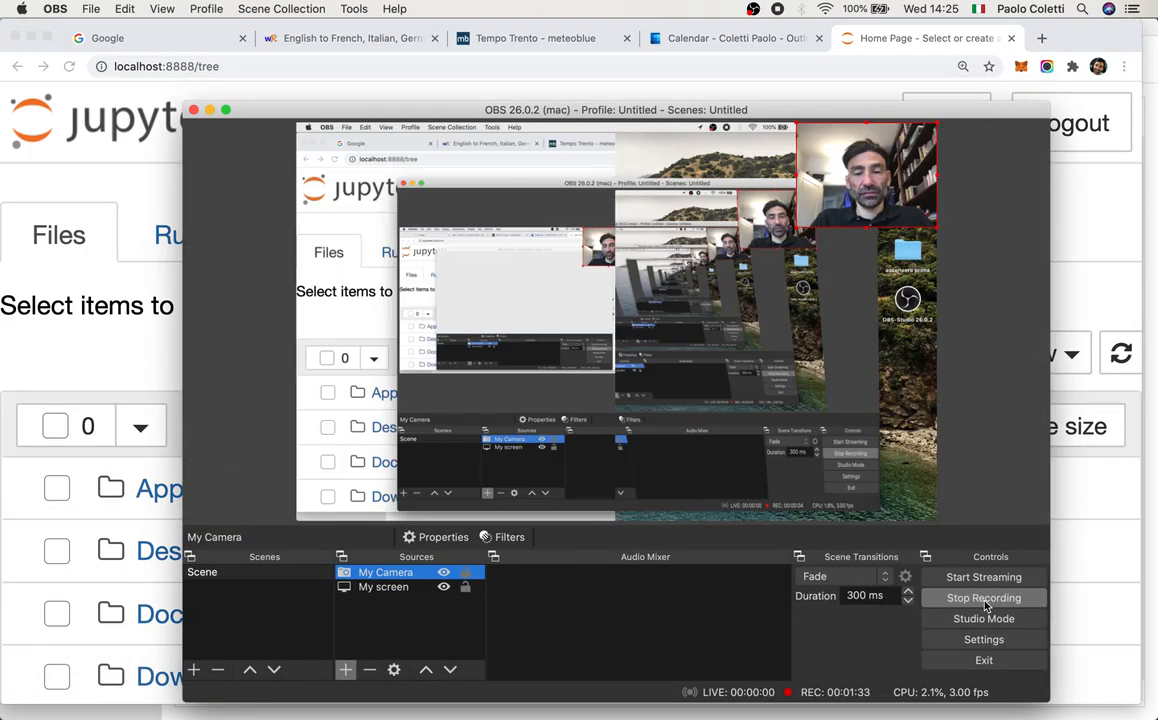
{"action": "left_click", "coordinate": [983, 604]}
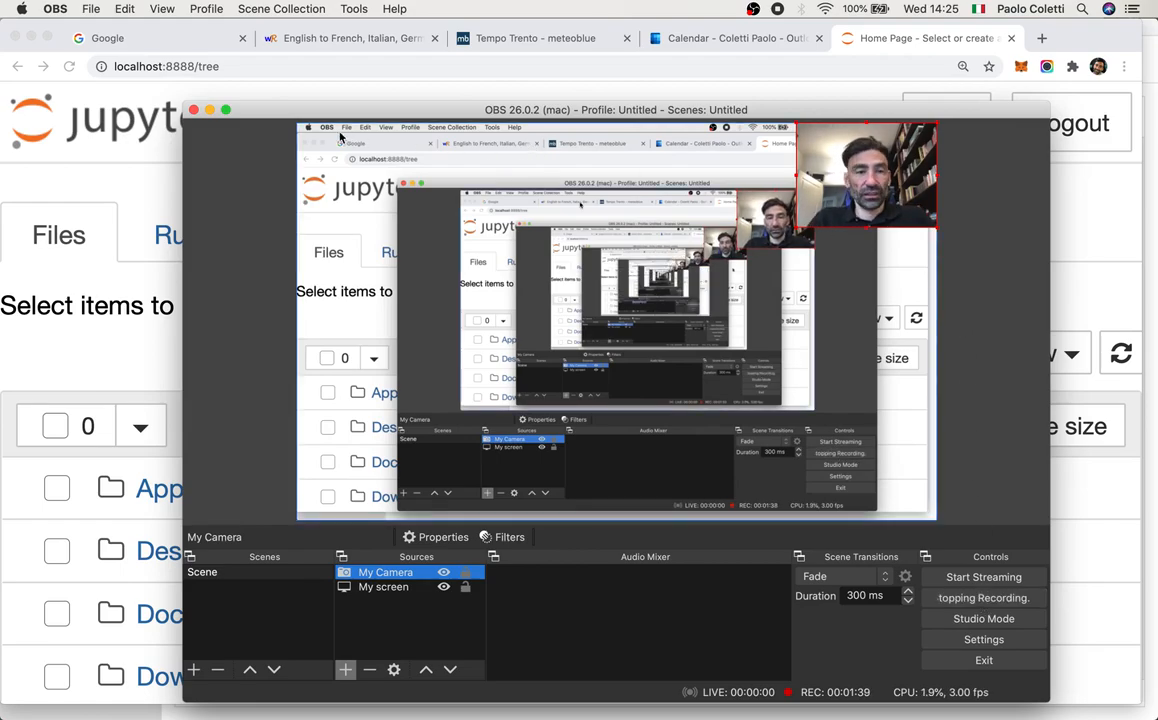
{"action": "key", "text": "ctrl+Up"}
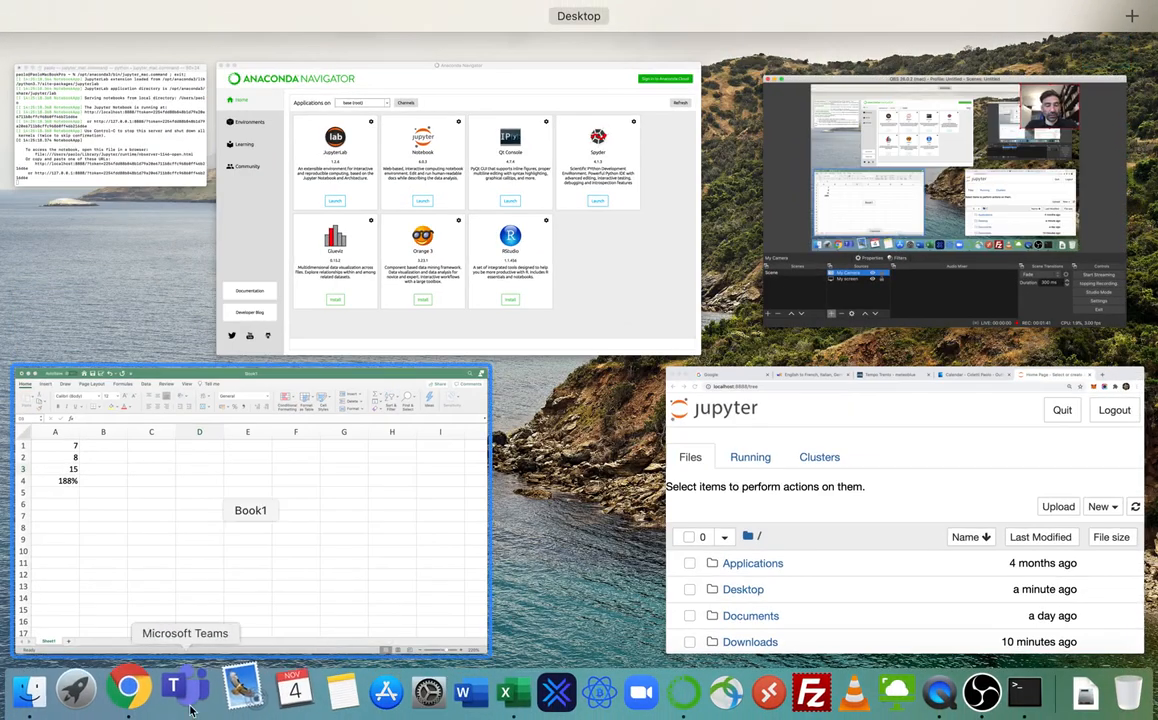
{"action": "left_click", "coordinate": [112, 690]}
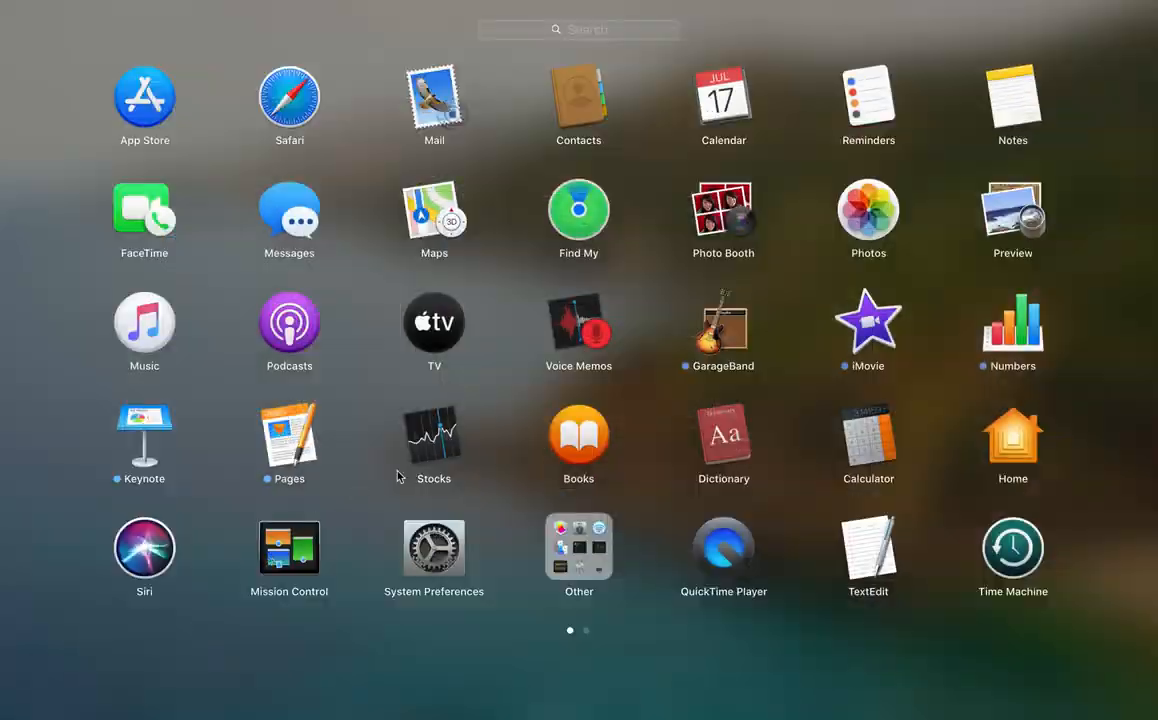
{"action": "left_click", "coordinate": [216, 20]}
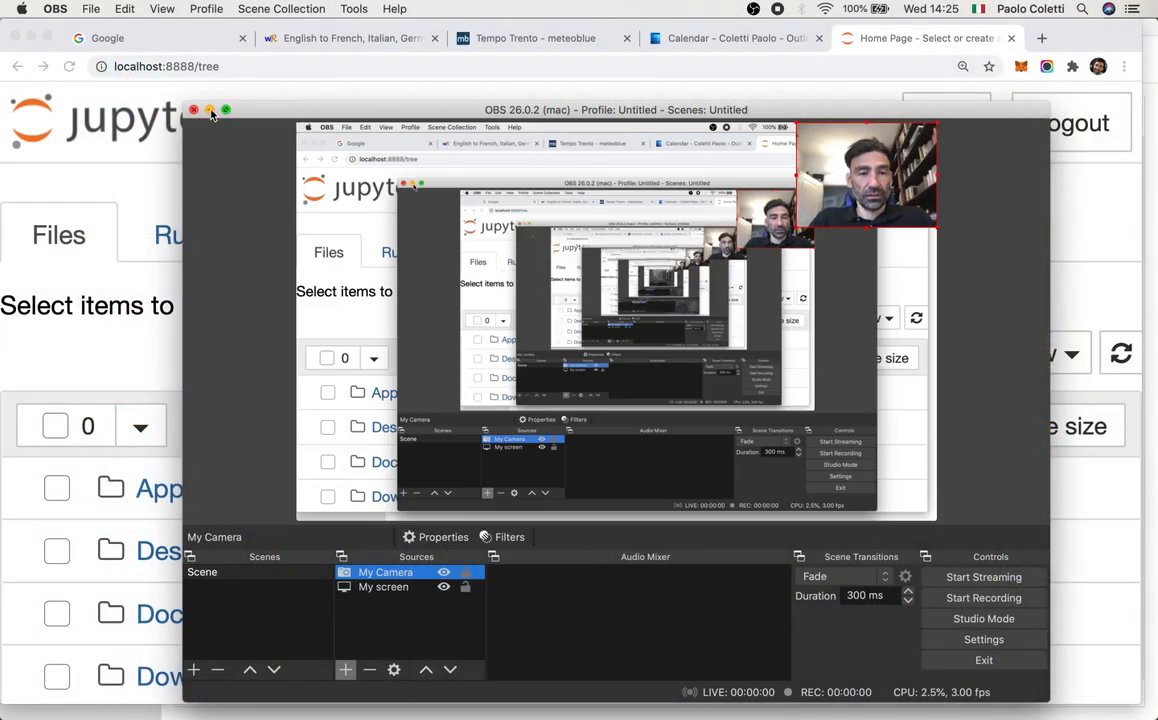
{"action": "left_click", "coordinate": [209, 110]}
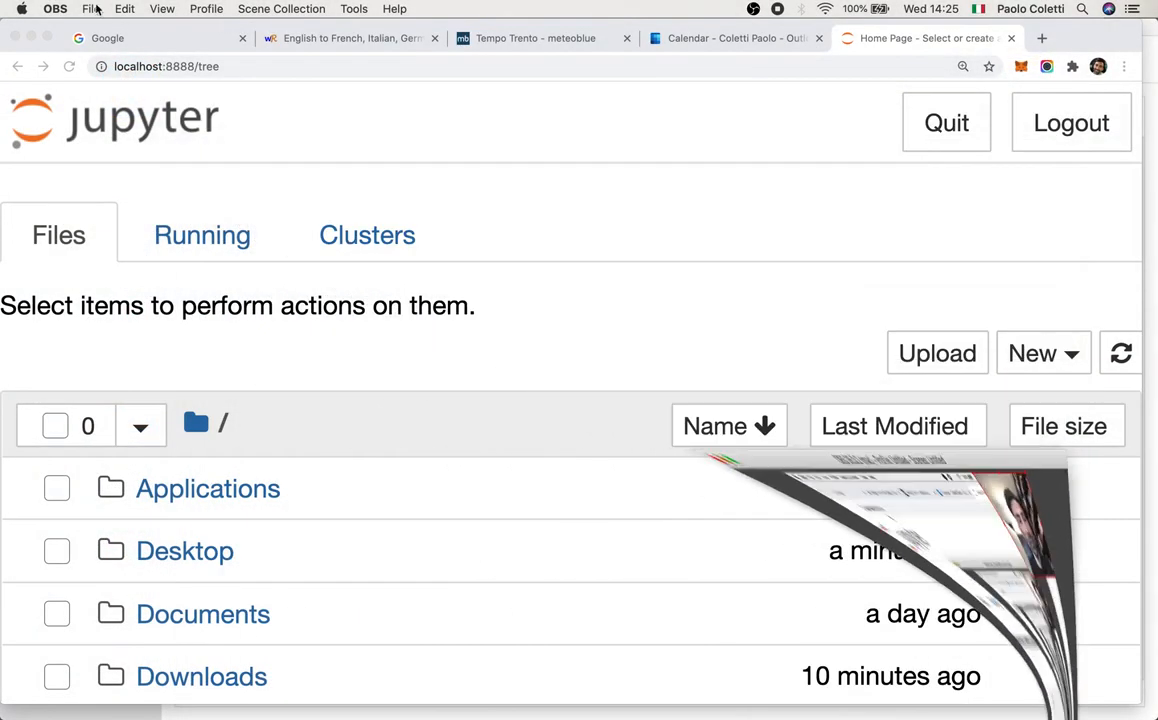
{"action": "left_click", "coordinate": [31, 37]}
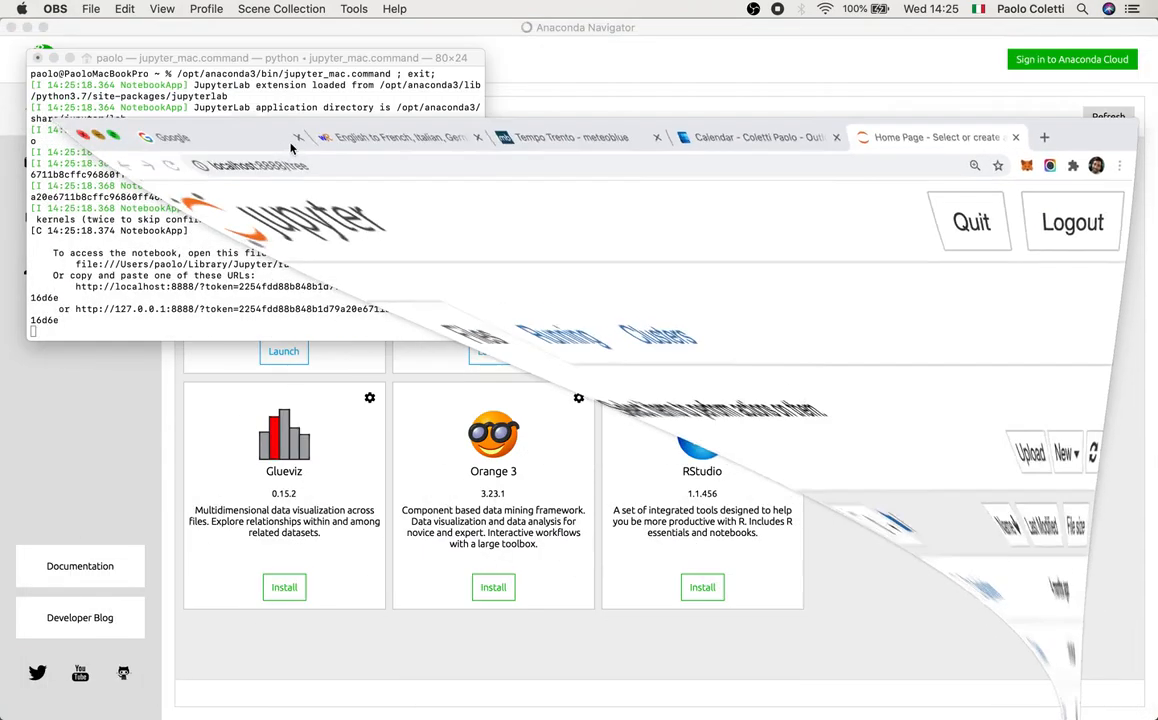
{"action": "left_click", "coordinate": [53, 58]}
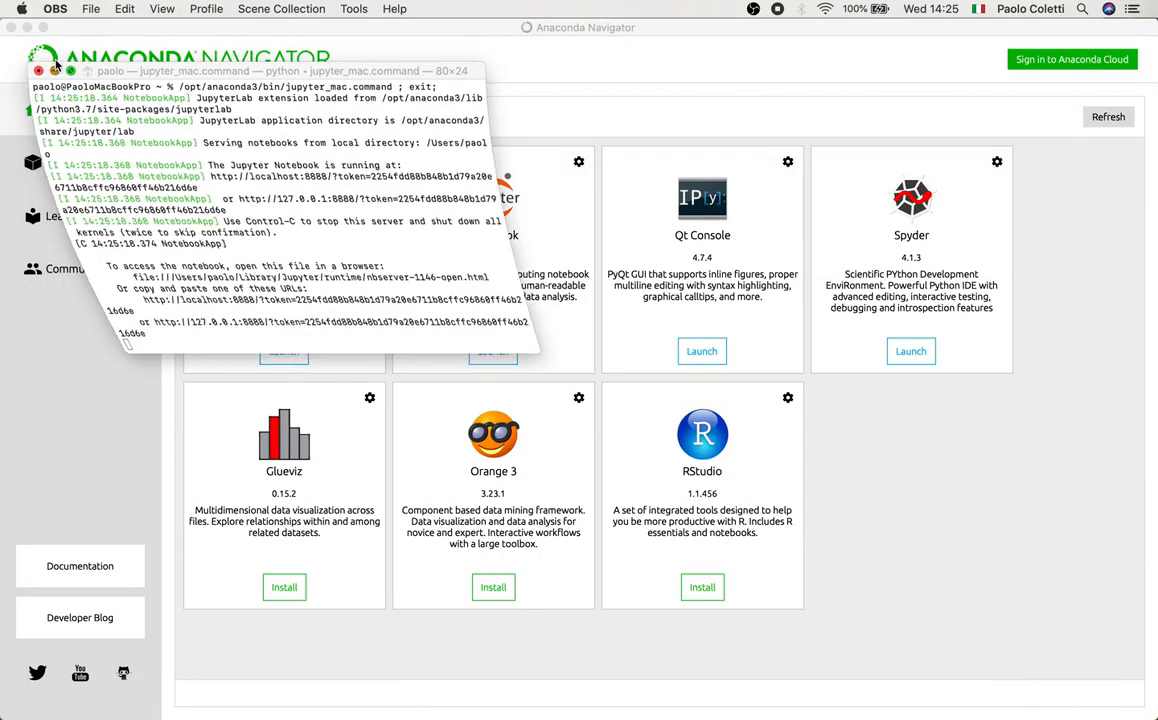
{"action": "left_click", "coordinate": [26, 27]}
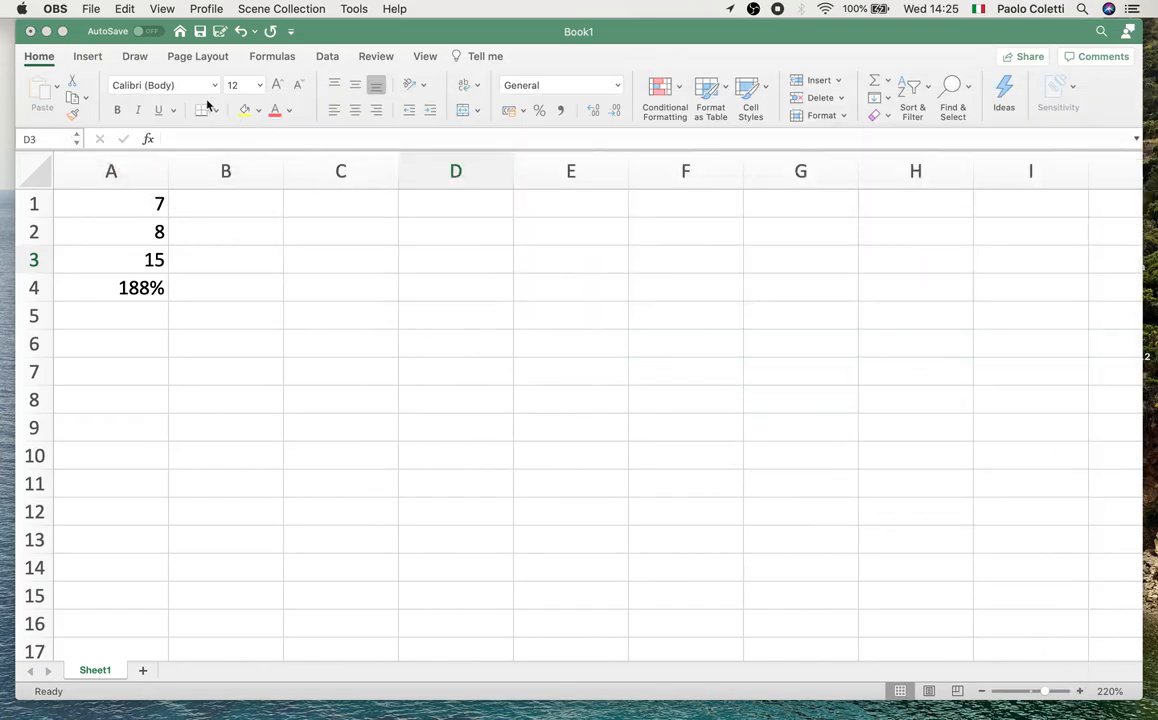
{"action": "left_click", "coordinate": [46, 31]}
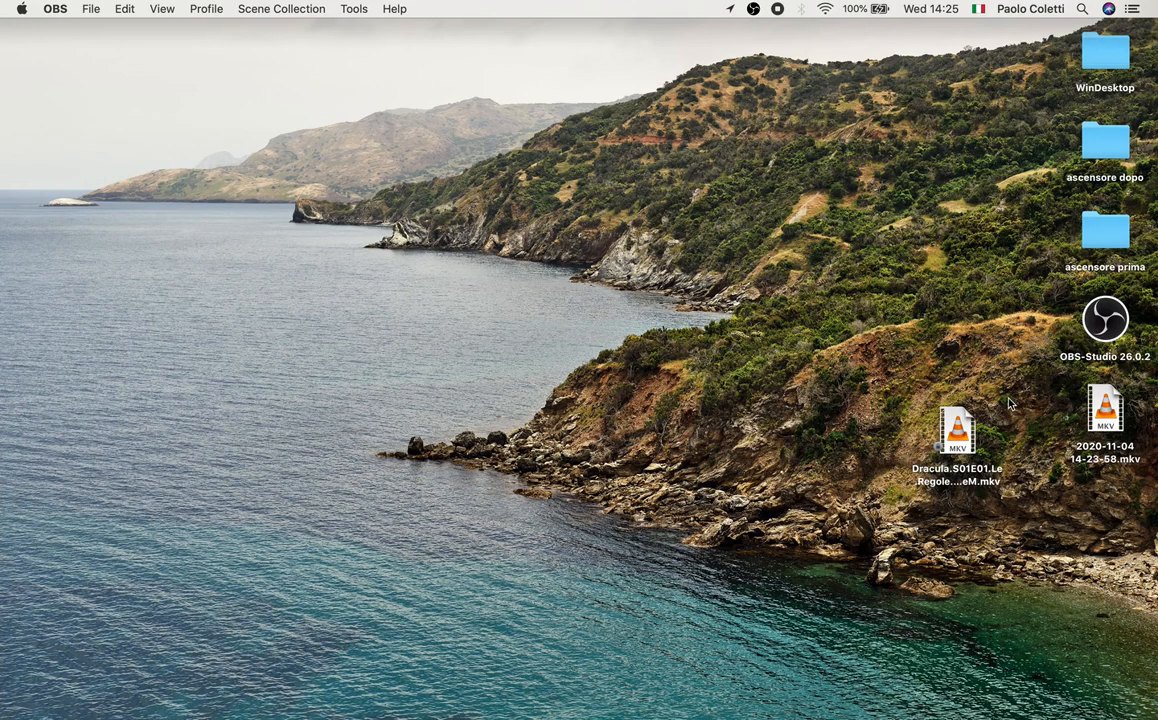
{"action": "left_click_drag", "start_coordinate": [1124, 450], "coordinate": [549, 355]}
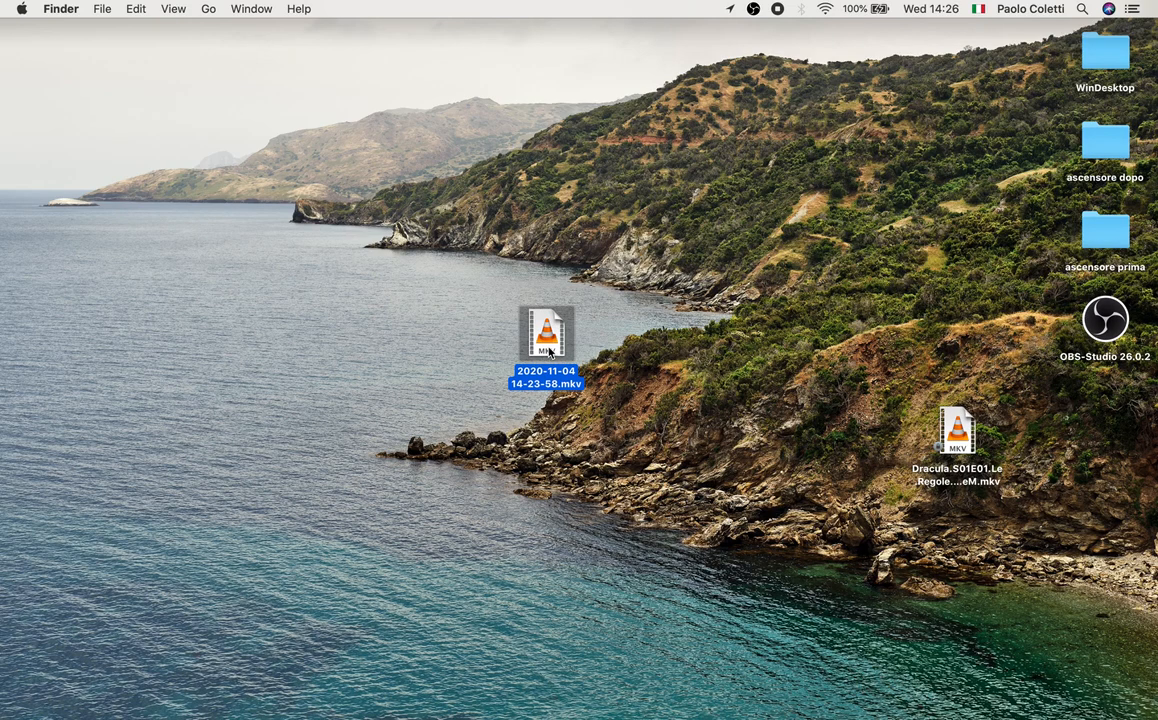
{"action": "right_click", "coordinate": [548, 348]}
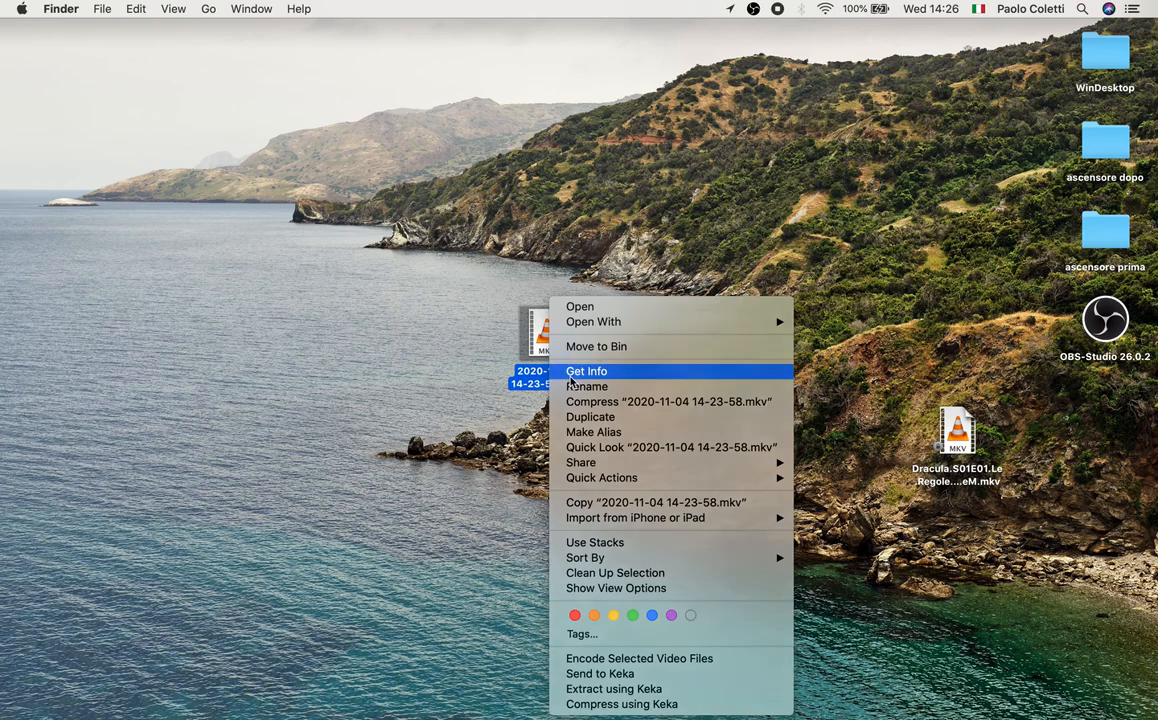
{"action": "left_click", "coordinate": [567, 377]}
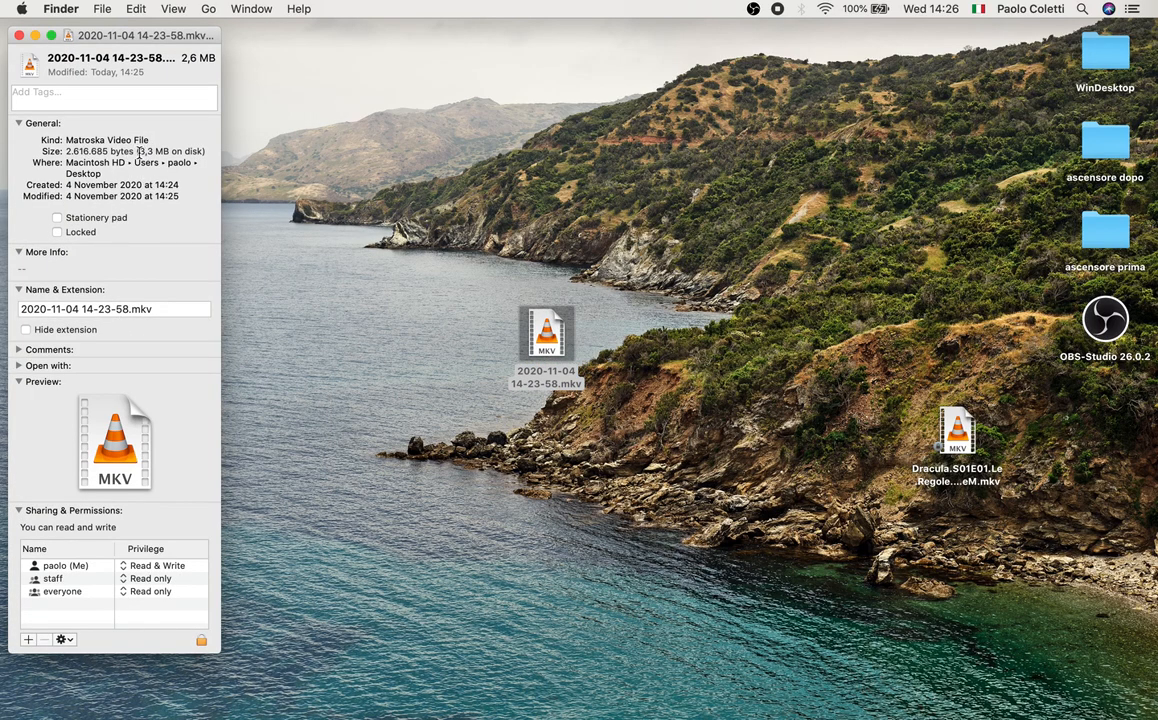
{"action": "left_click", "coordinate": [20, 37]}
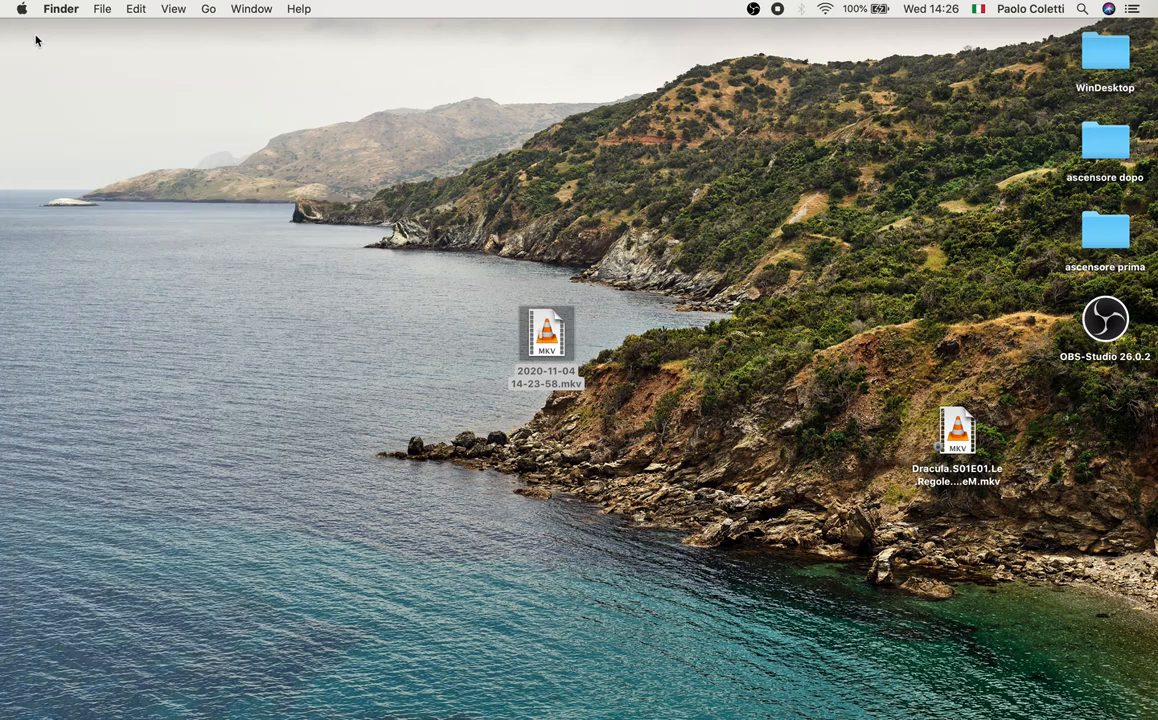
{"action": "double_click", "coordinate": [548, 348]}
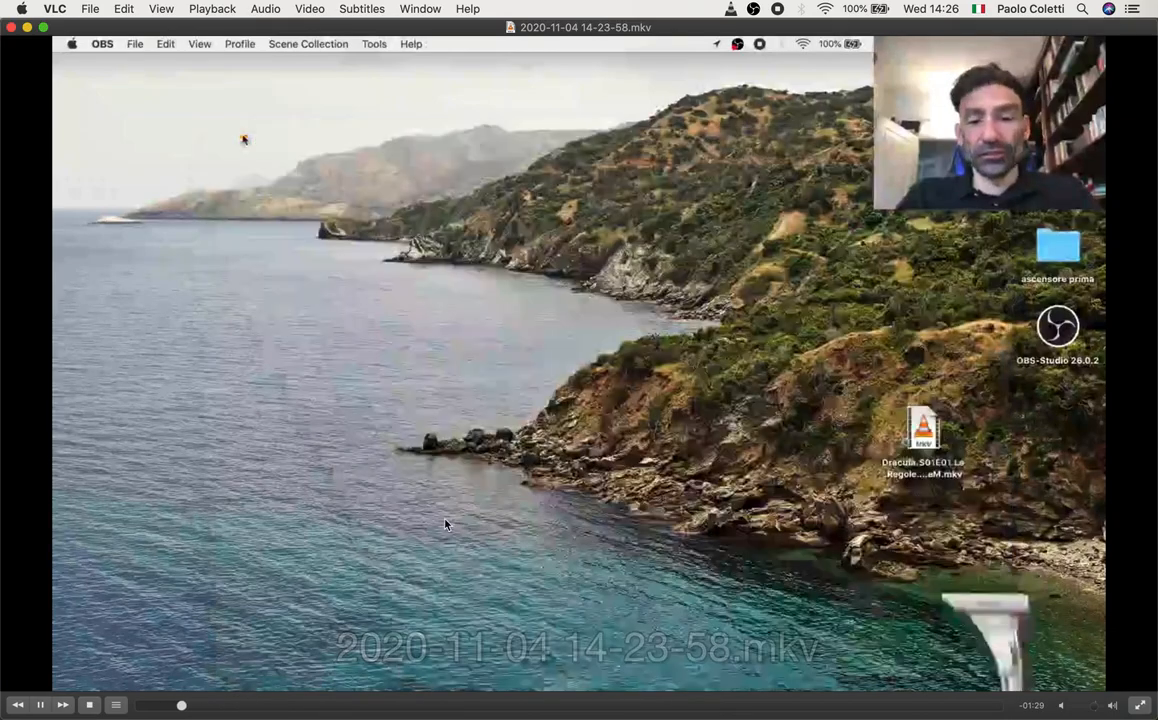
{"action": "left_click", "coordinate": [288, 705]}
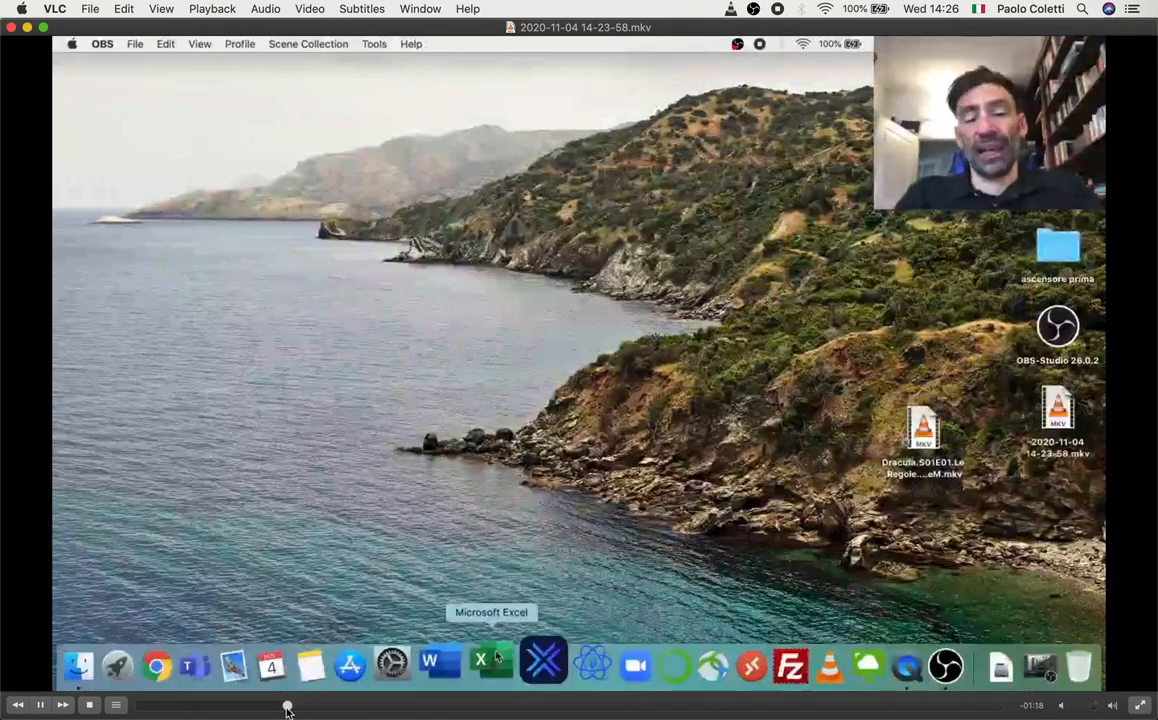
{"action": "left_click", "coordinate": [383, 705]}
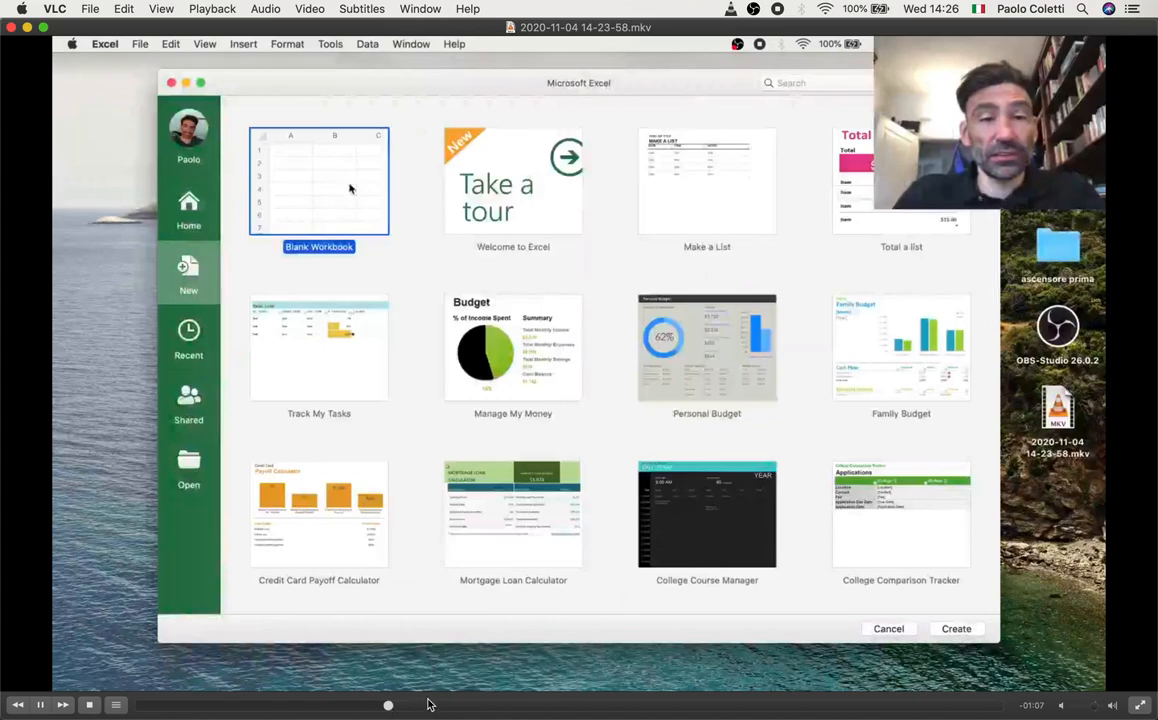
{"action": "left_click", "coordinate": [484, 705]}
{"action": "left_click", "coordinate": [587, 705]}
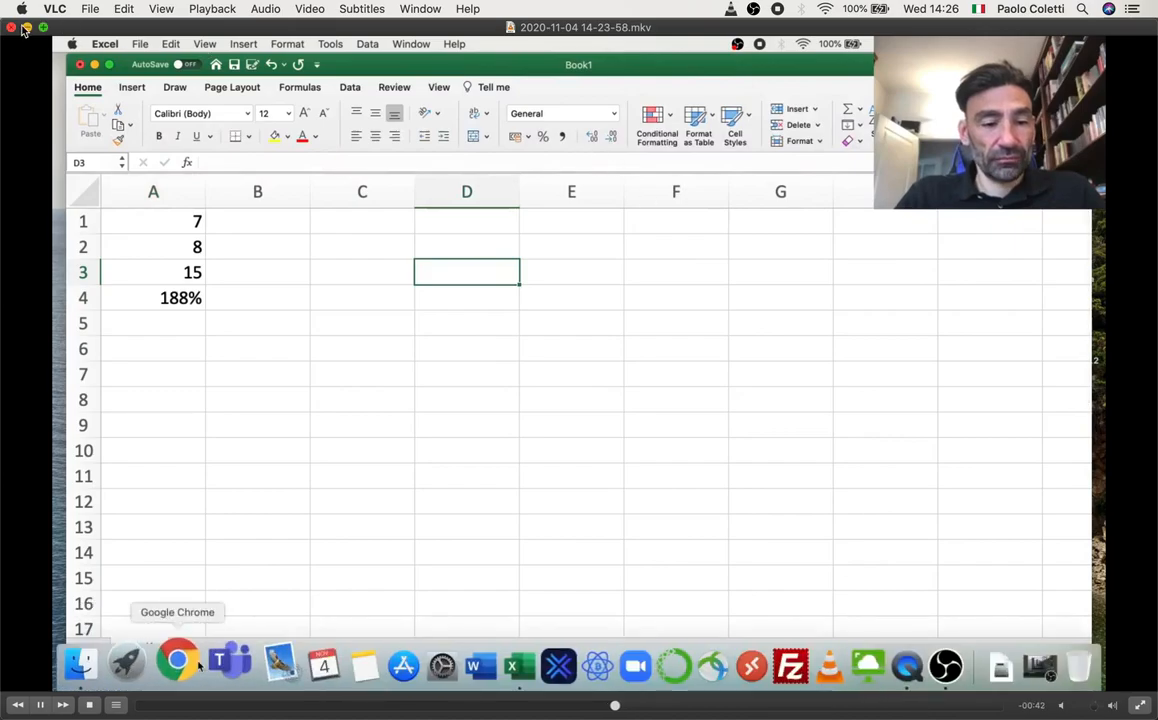
{"action": "left_click", "coordinate": [62, 14]}
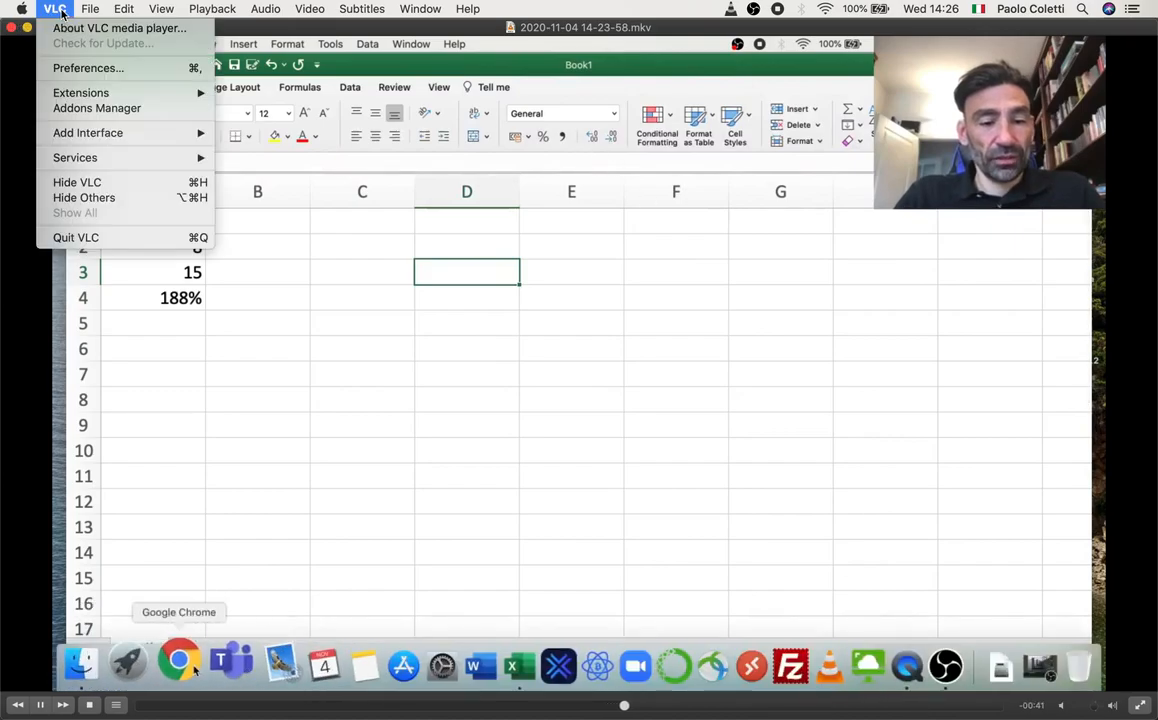
{"action": "left_click", "coordinate": [86, 238]}
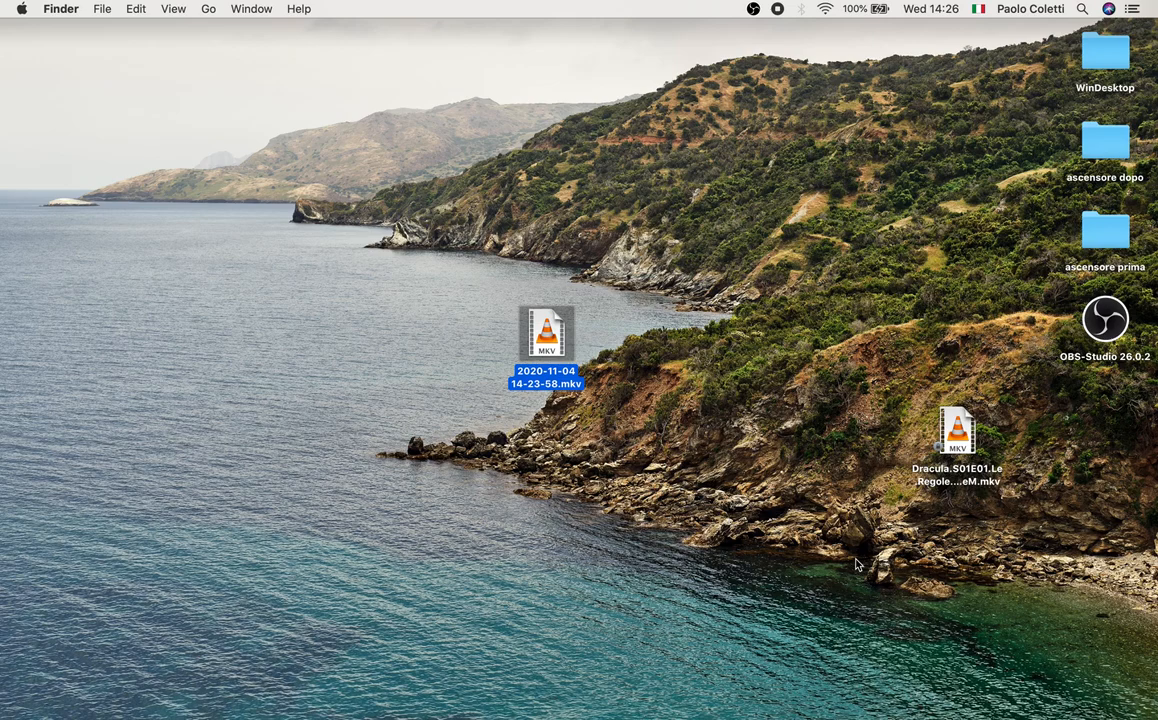
Eject the mounted OBS-Studio 26.0.2 installer volume from the desktop by moving it to the Bin
{"action": "left_click_drag", "start_coordinate": [1115, 325], "coordinate": [1108, 706]}
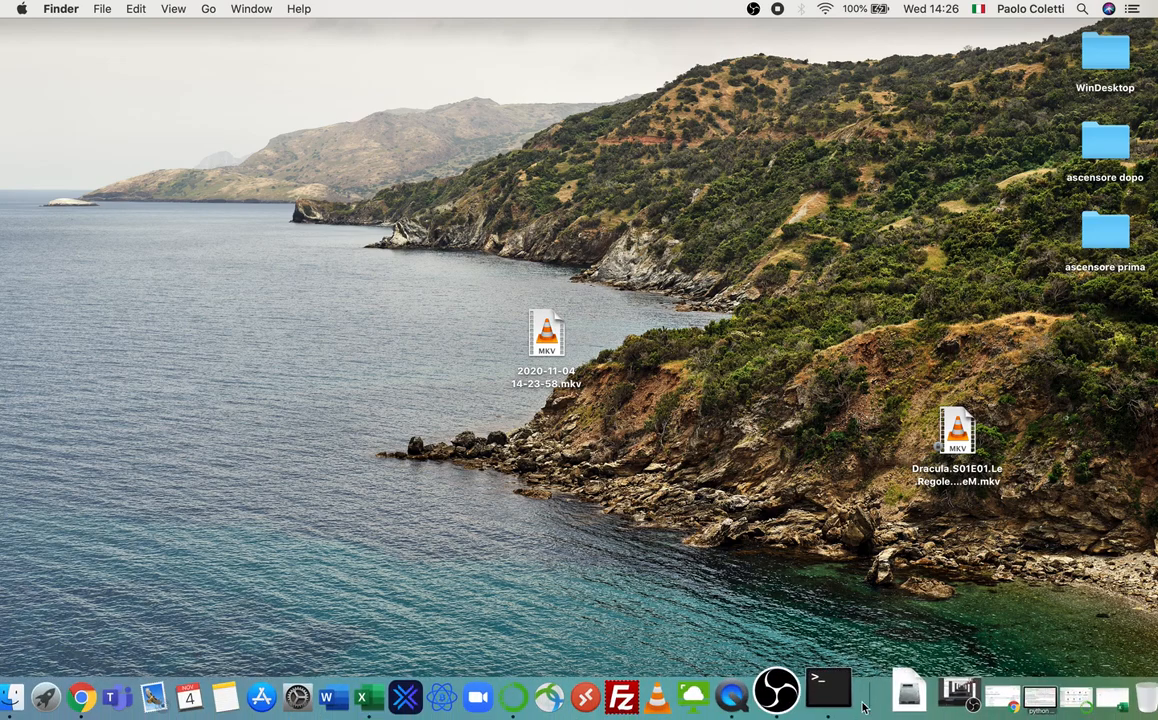